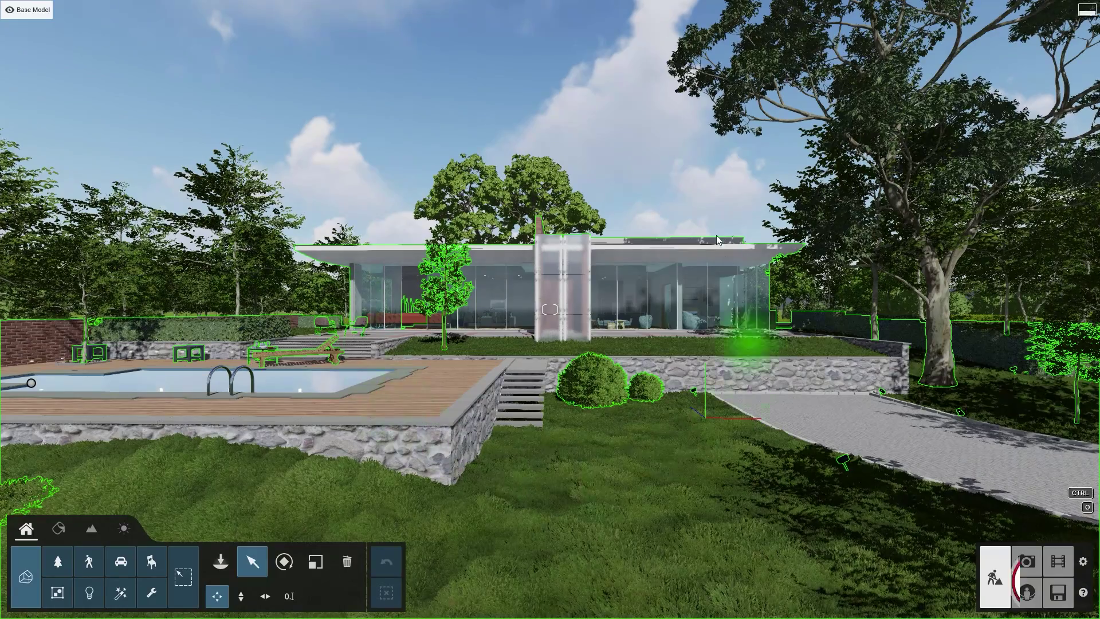
Step: Start recording a clip in the first movie slot and add an opening camera keyframe facing the pool and house
click(1060, 563)
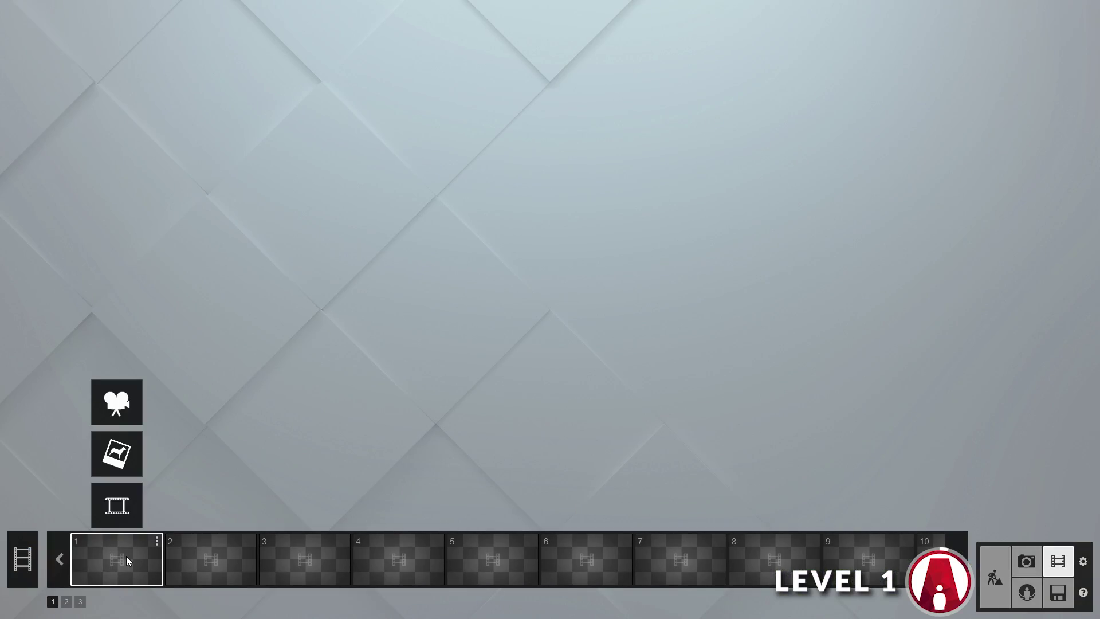
click(118, 410)
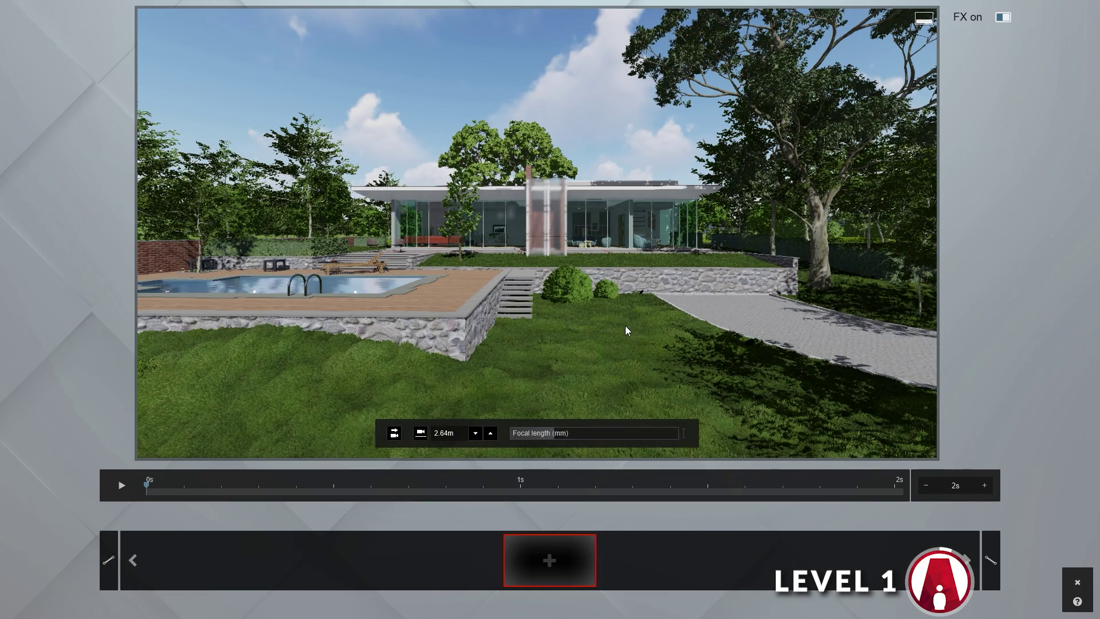
key(w)
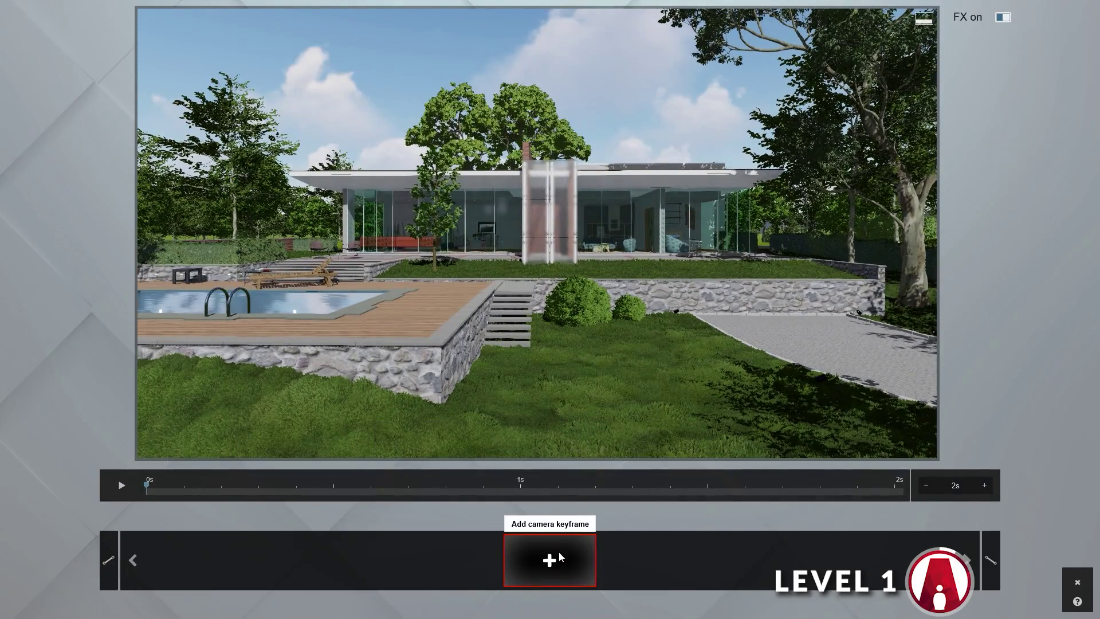
click(560, 557)
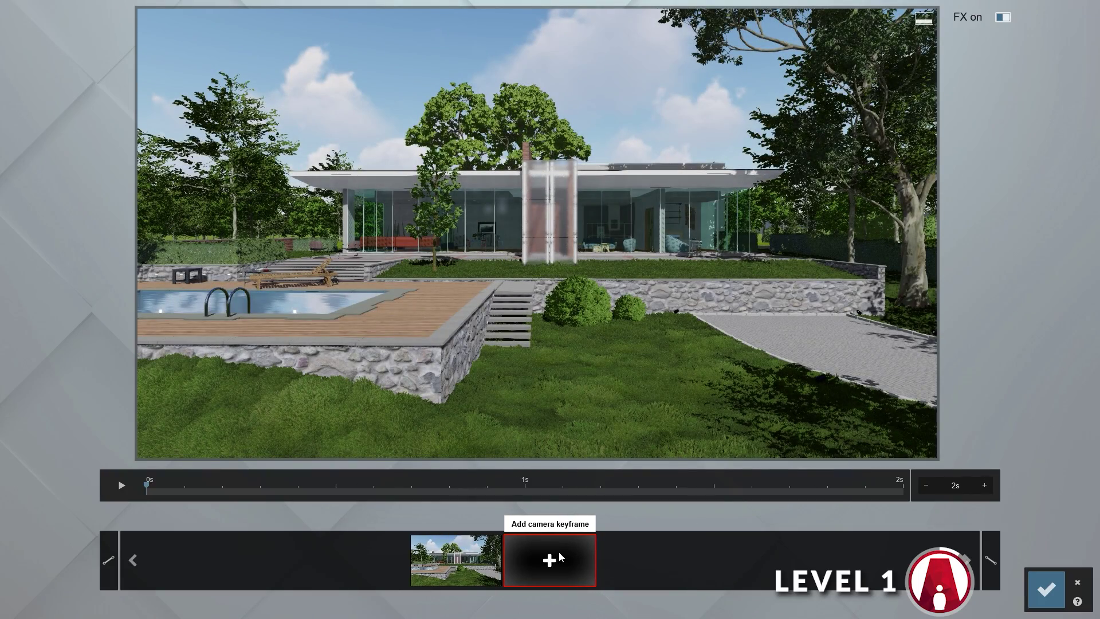
Step: Add two more camera keyframes that move progressively closer to the house's glass entrance
key(w)
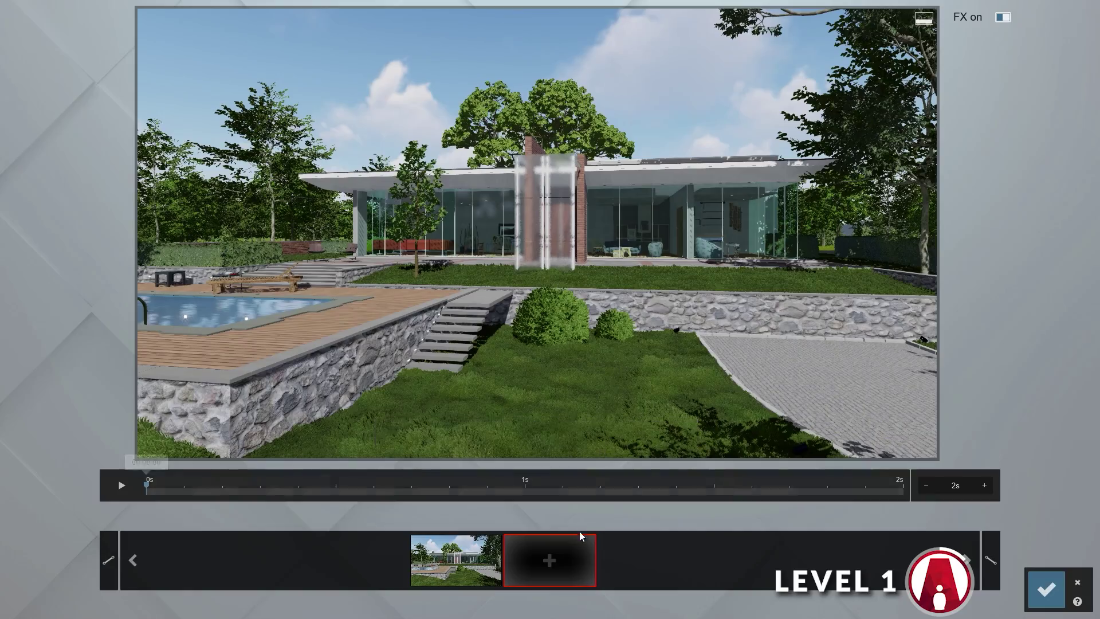
click(566, 565)
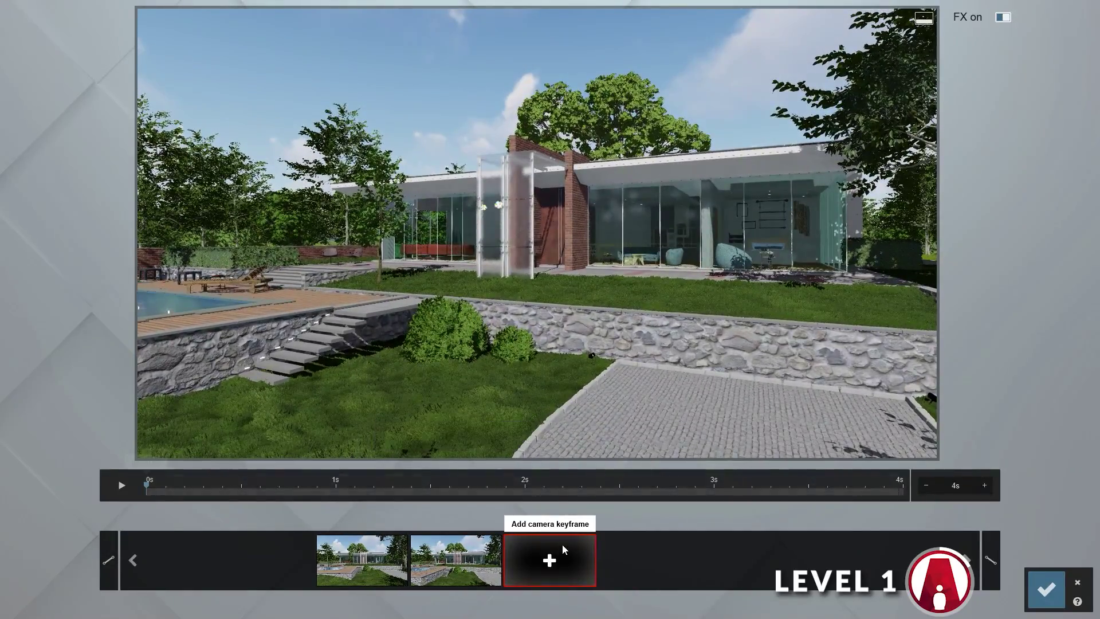
click(561, 553)
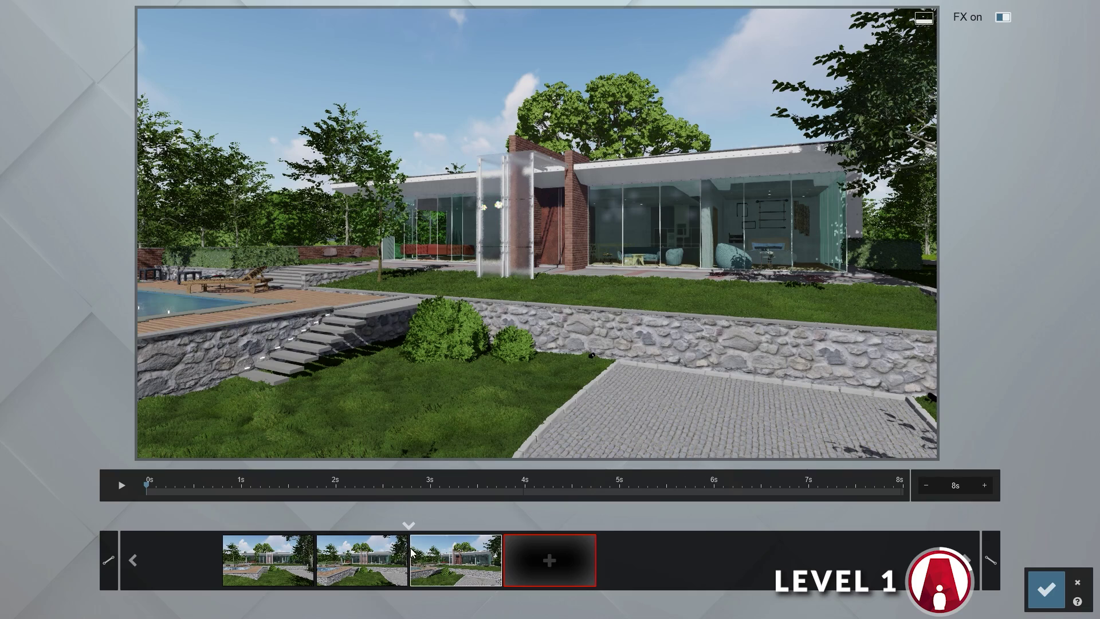
Step: Insert an extra camera keyframe between the second and third ones and play the clip
click(409, 526)
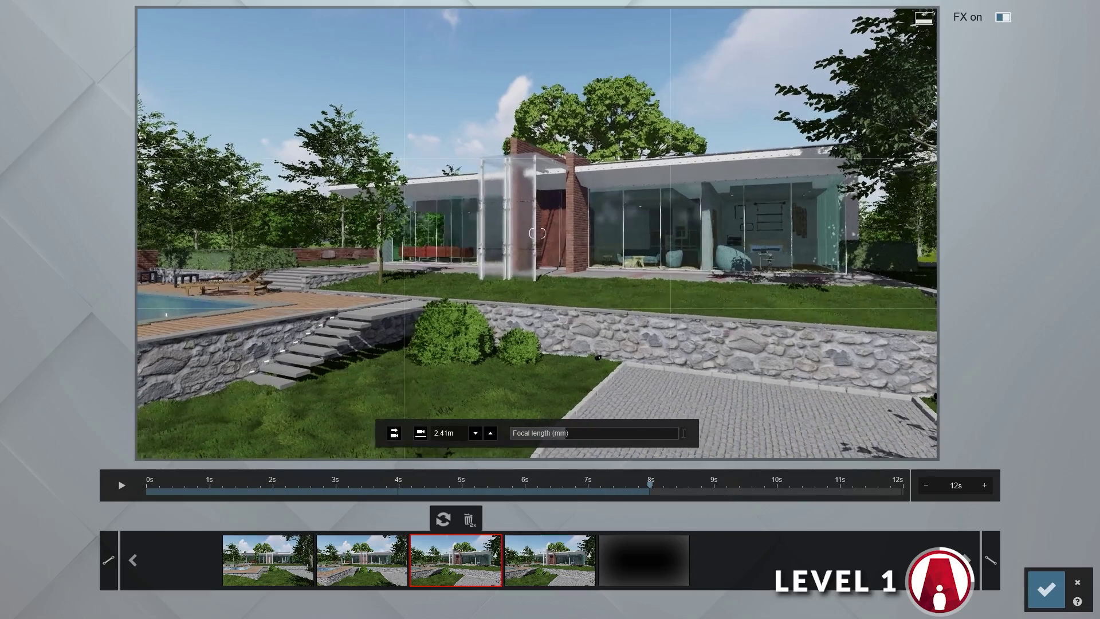
key(w)
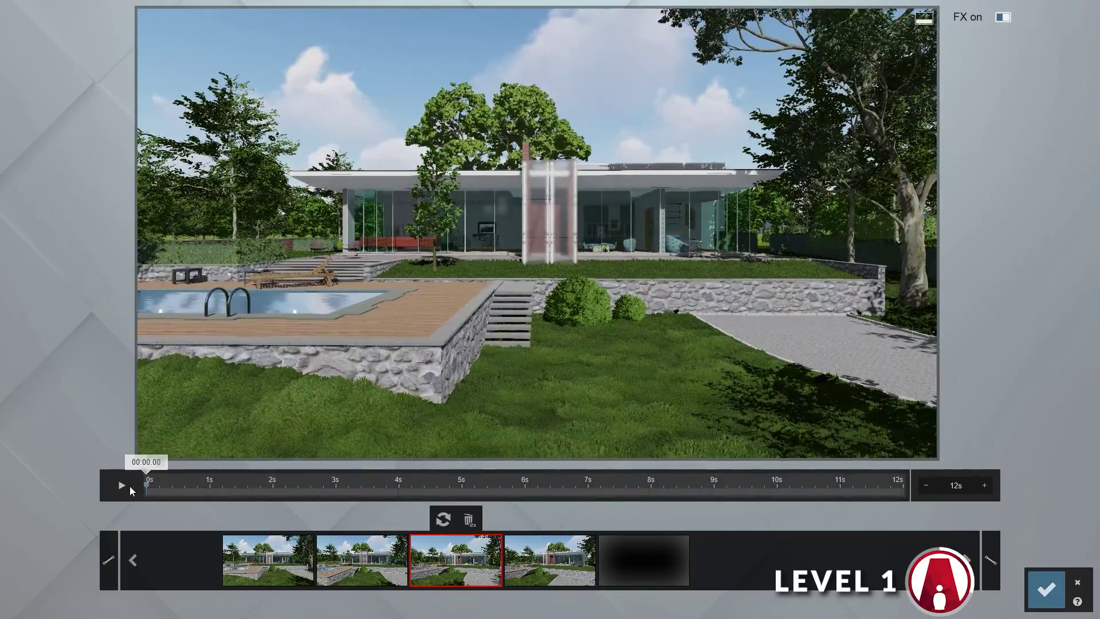
click(122, 486)
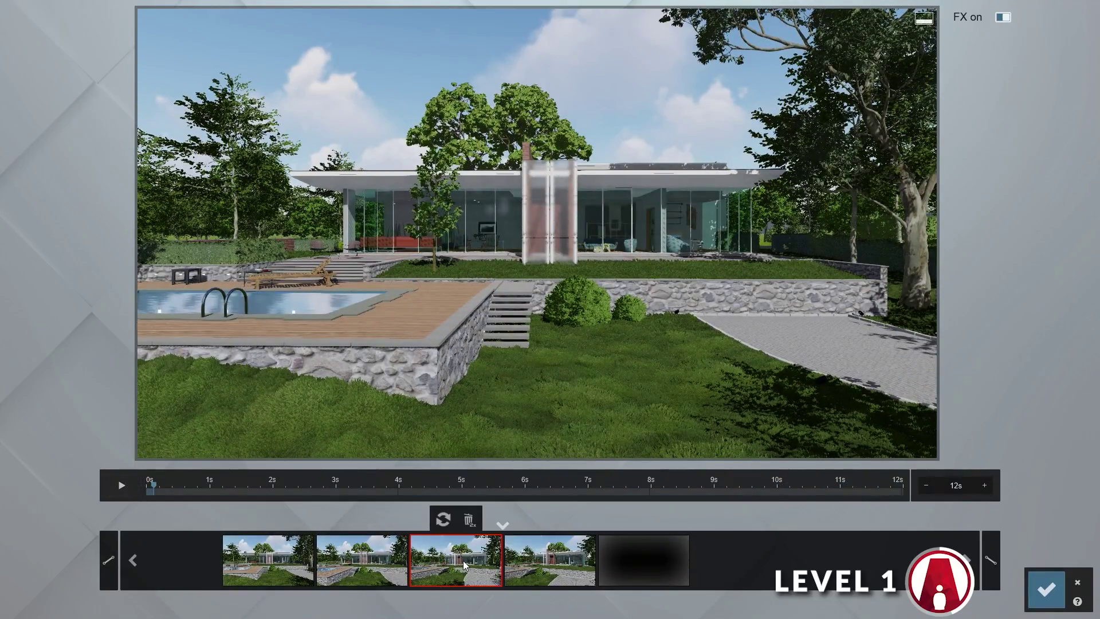
Step: Delete all camera keyframes except the opening one
click(464, 560)
click(468, 520)
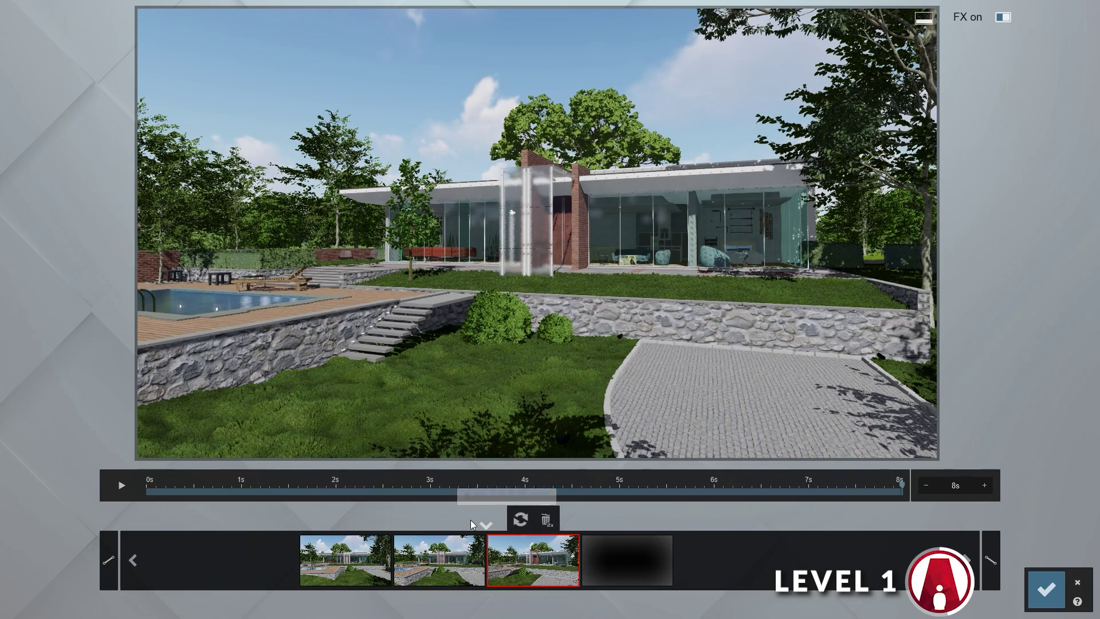
click(456, 560)
click(468, 520)
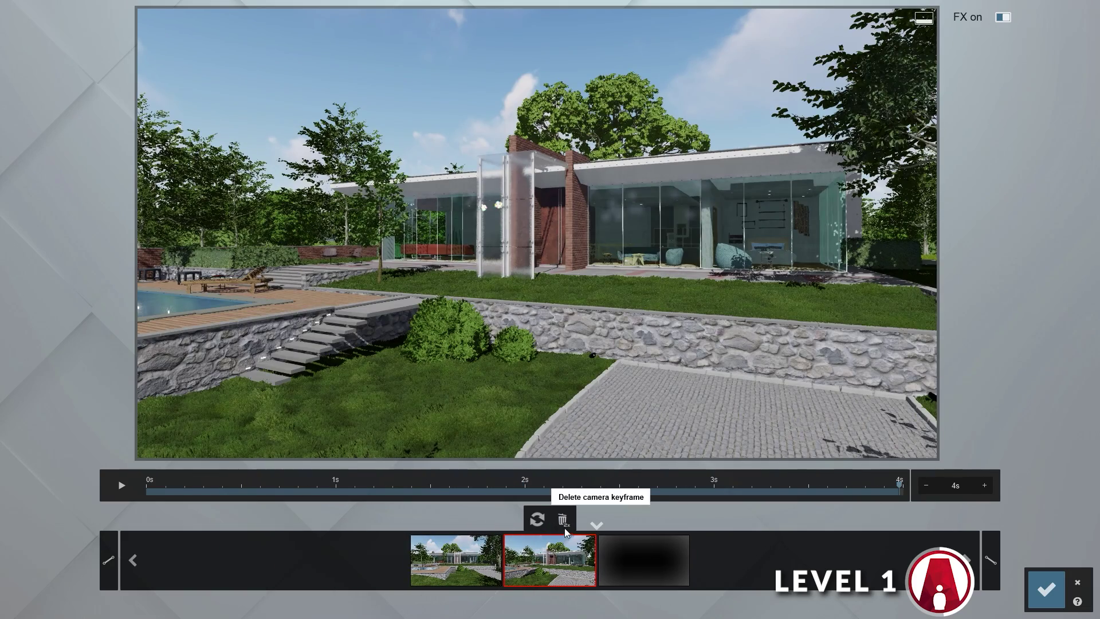
click(562, 519)
Step: Add a second camera keyframe slightly closer to the house and preview the camera movement
click(559, 562)
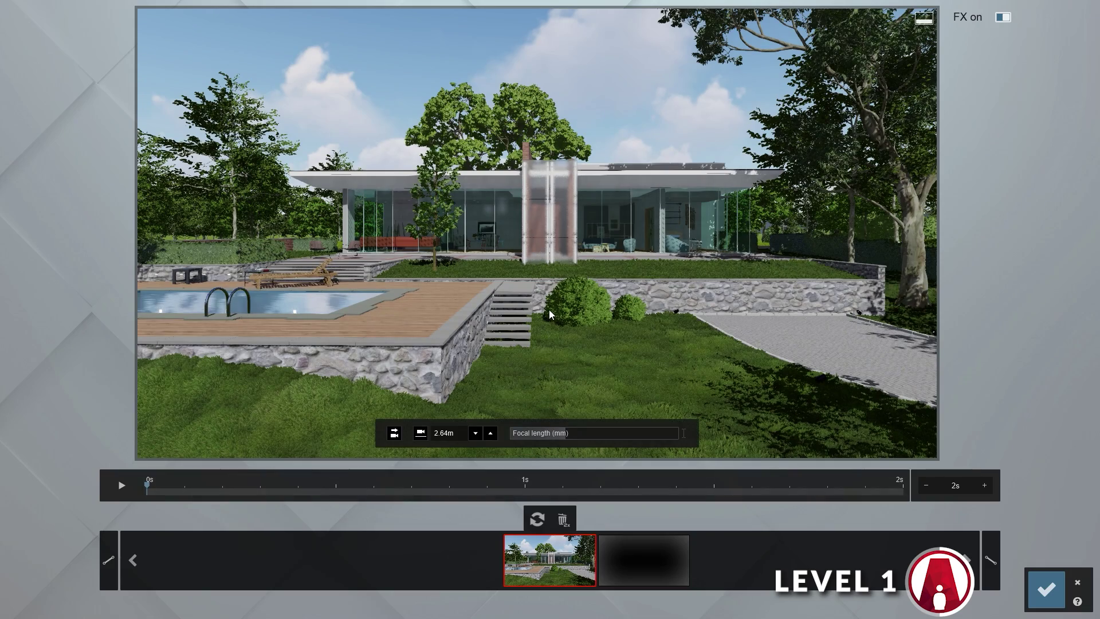
click(640, 551)
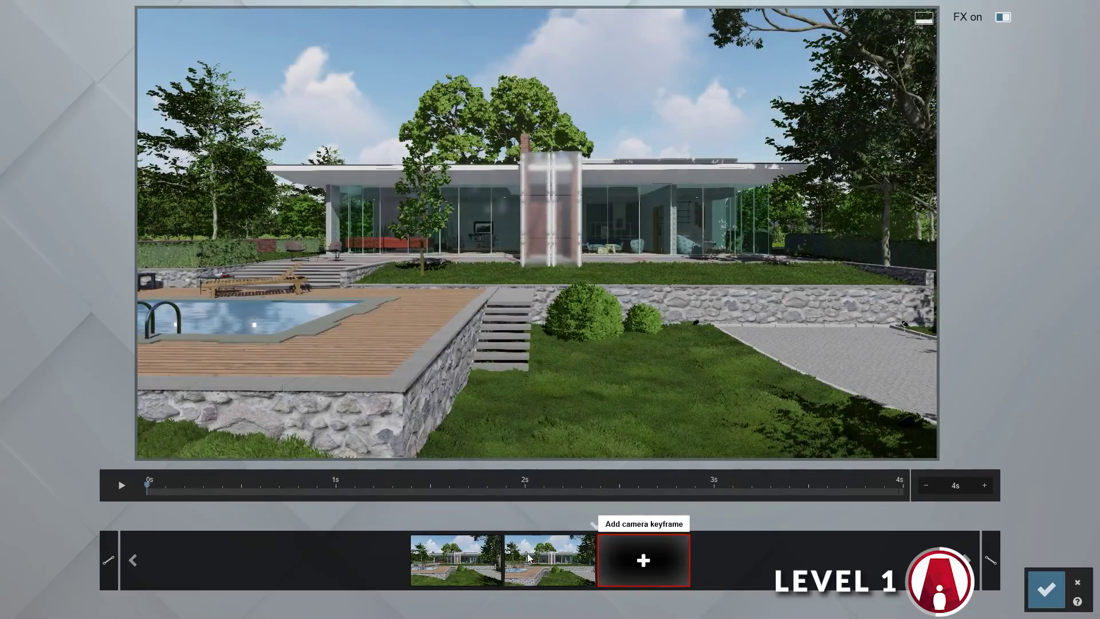
click(121, 485)
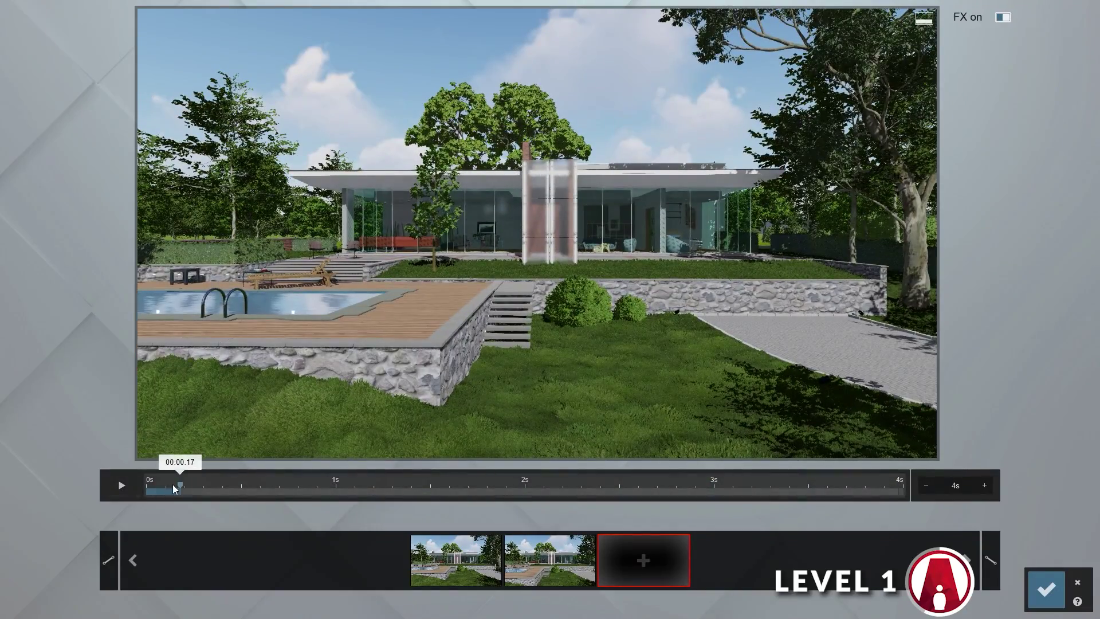
Step: Try making the clip longer and shorter
click(984, 485)
click(984, 485)
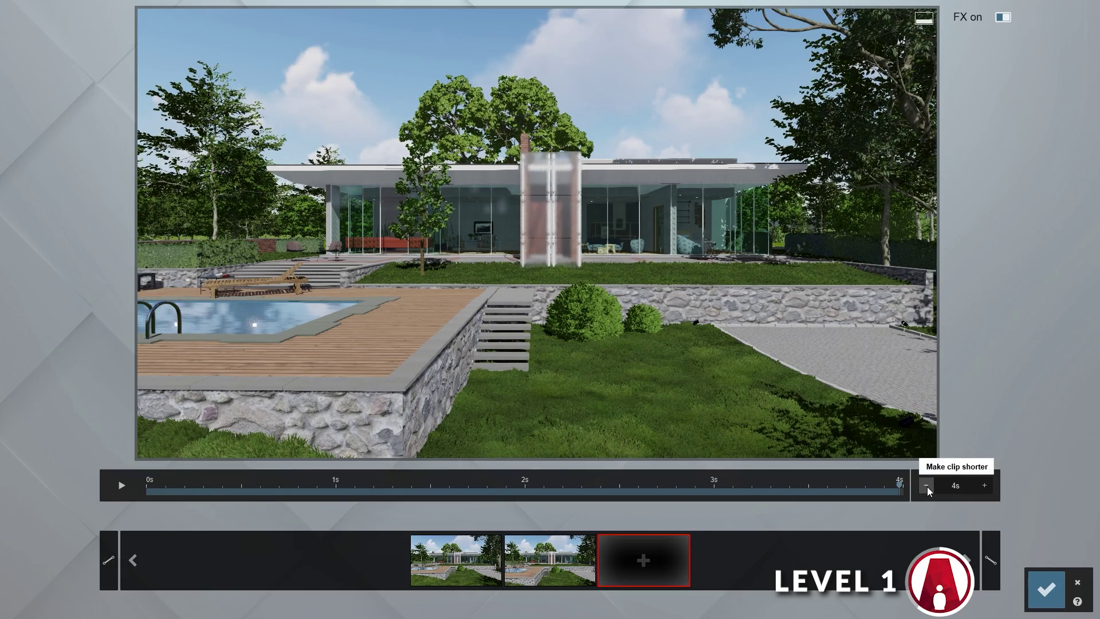
click(925, 485)
click(925, 486)
Step: Save the recorded clip and copy the Daytime effects from the first photo onto it
click(1046, 589)
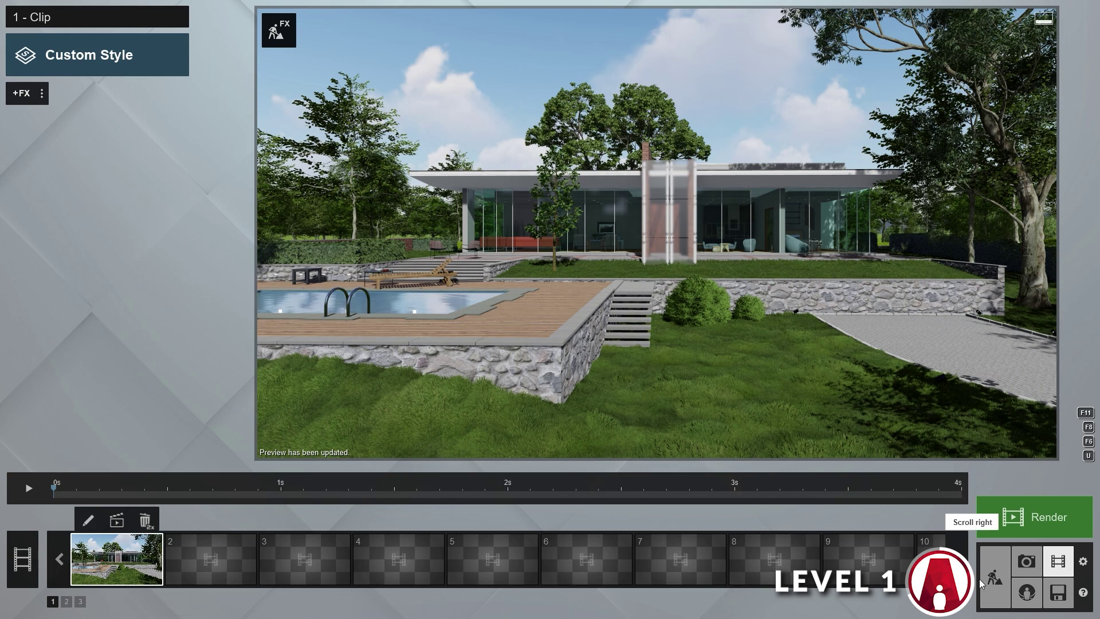
click(1026, 561)
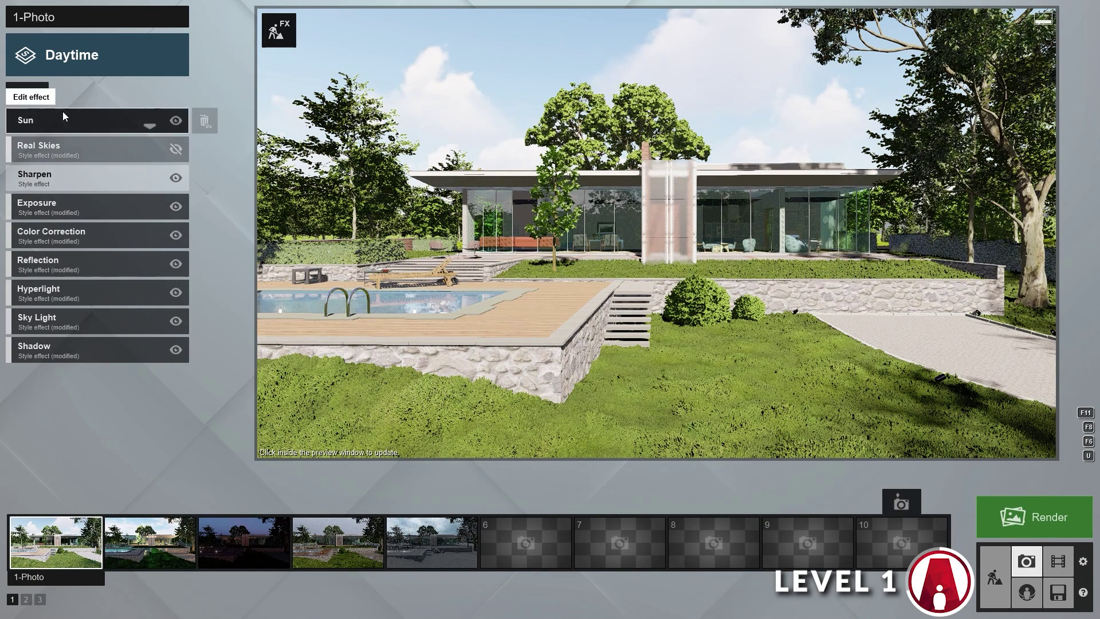
click(46, 97)
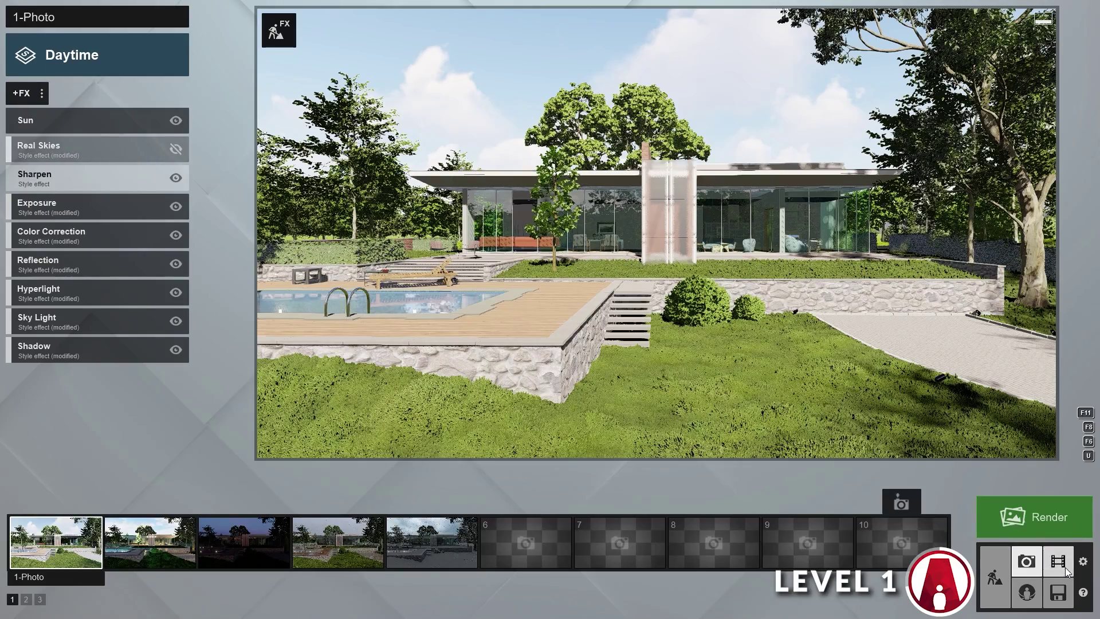
click(1058, 562)
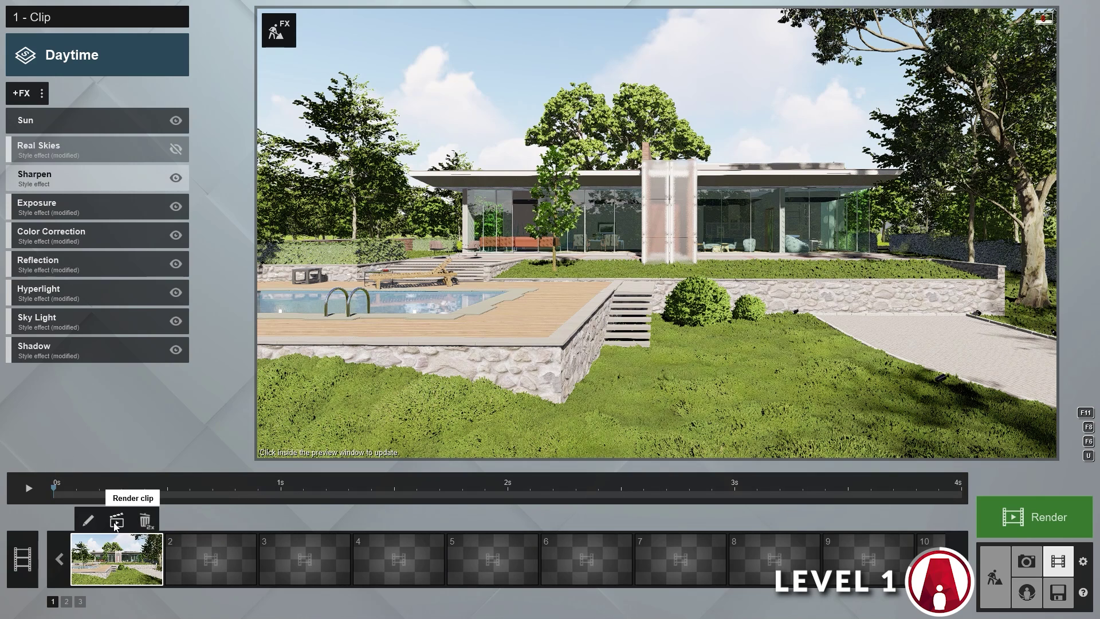
Step: Open the render settings for the entire movie and set the output quality to four stars
click(1050, 520)
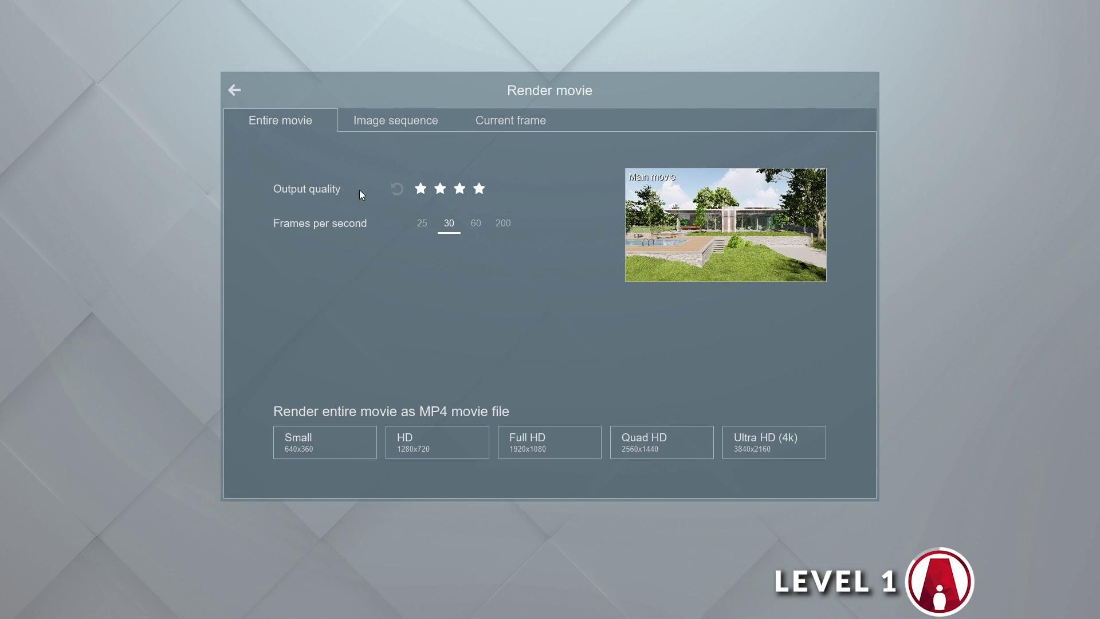
click(479, 189)
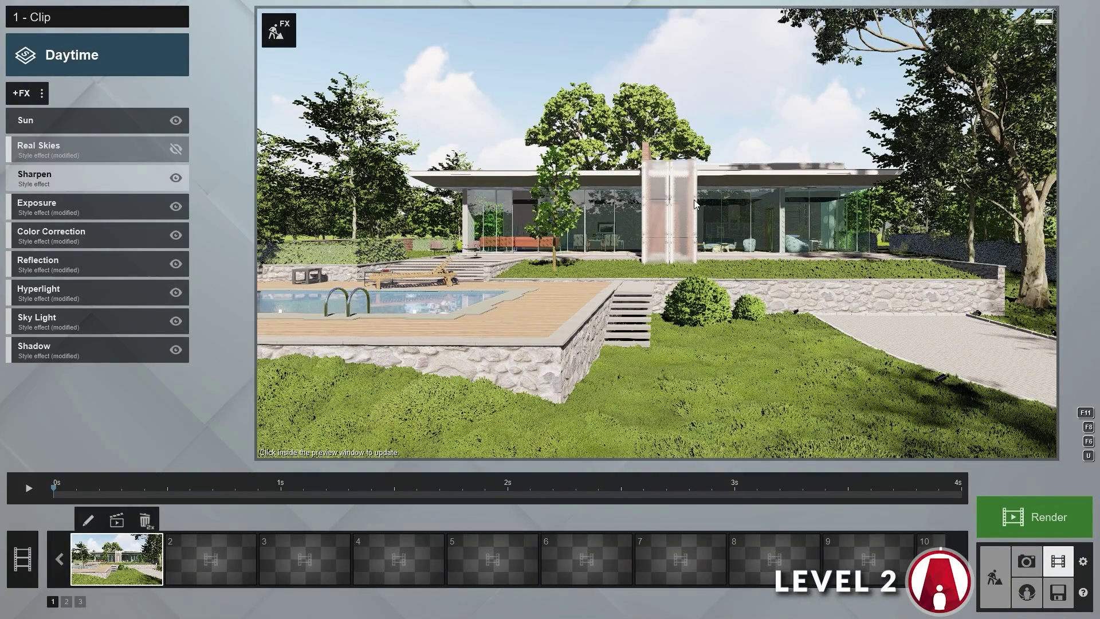
Step: Add the Wind effect to the clip, with wind speed at about half and foliage wind at maximum
click(26, 94)
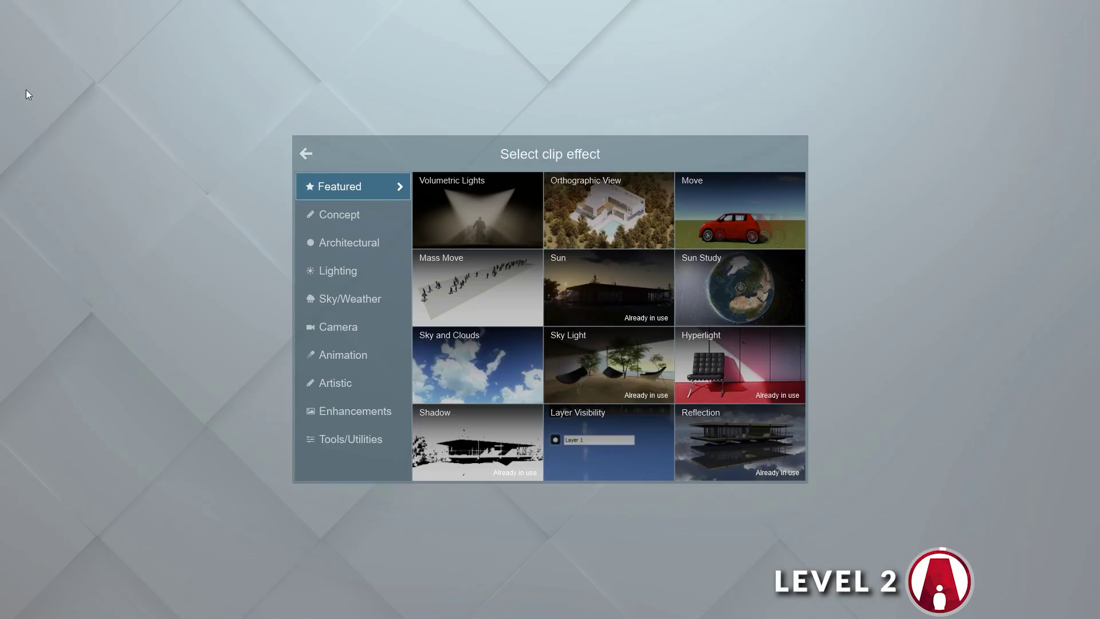
click(350, 298)
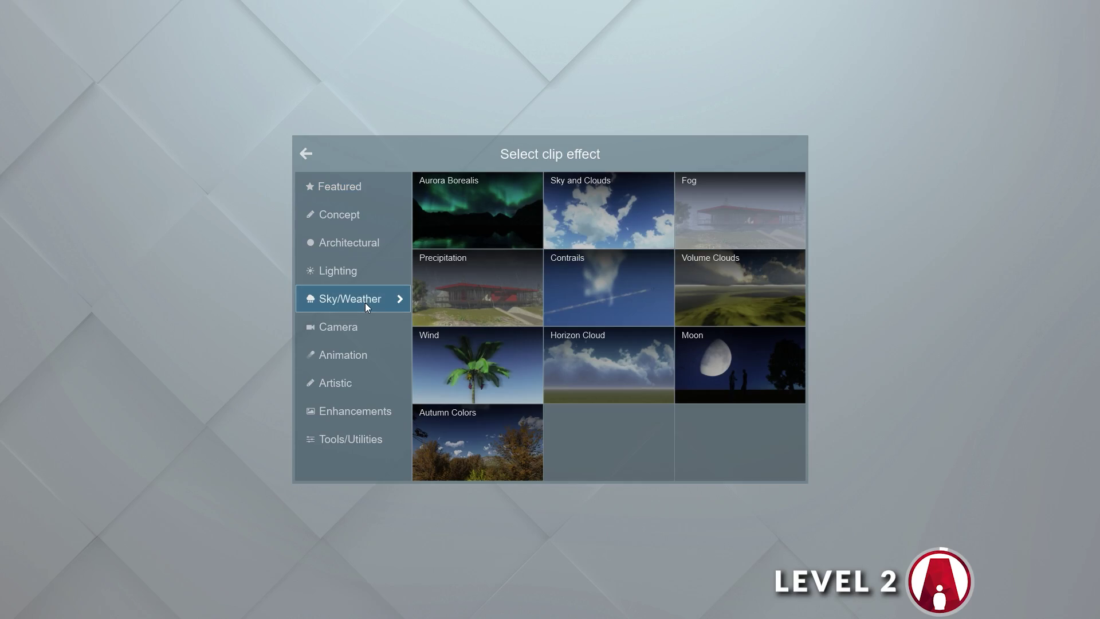
click(455, 389)
drag(27, 142, 192, 153)
mouse_move(77, 165)
mouse_down()
mouse_move(155, 176)
mouse_move(85, 171)
mouse_up()
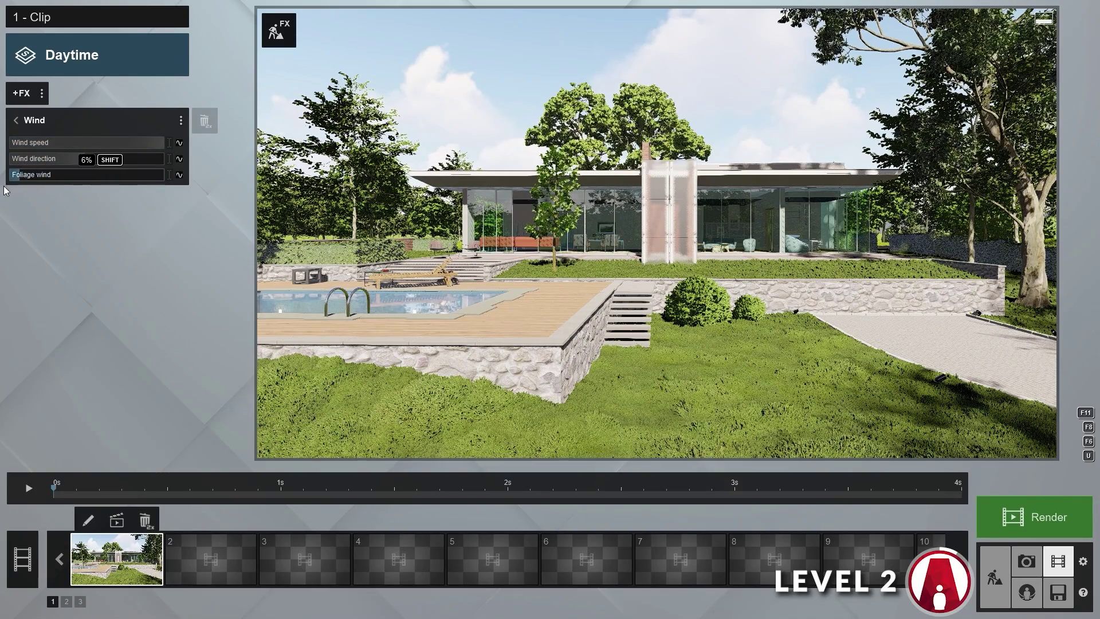
drag(161, 142, 85, 147)
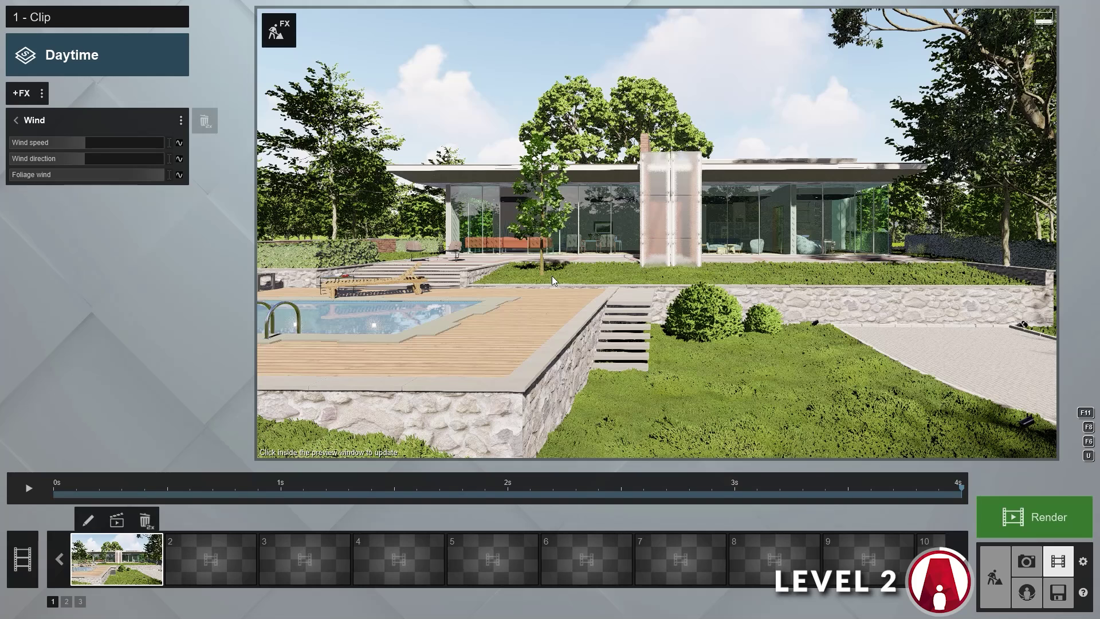
Step: Add the Sky and Clouds effect to the clip and adjust its cloud speed to a low value and its cloud direction, checking along the timeline
click(22, 94)
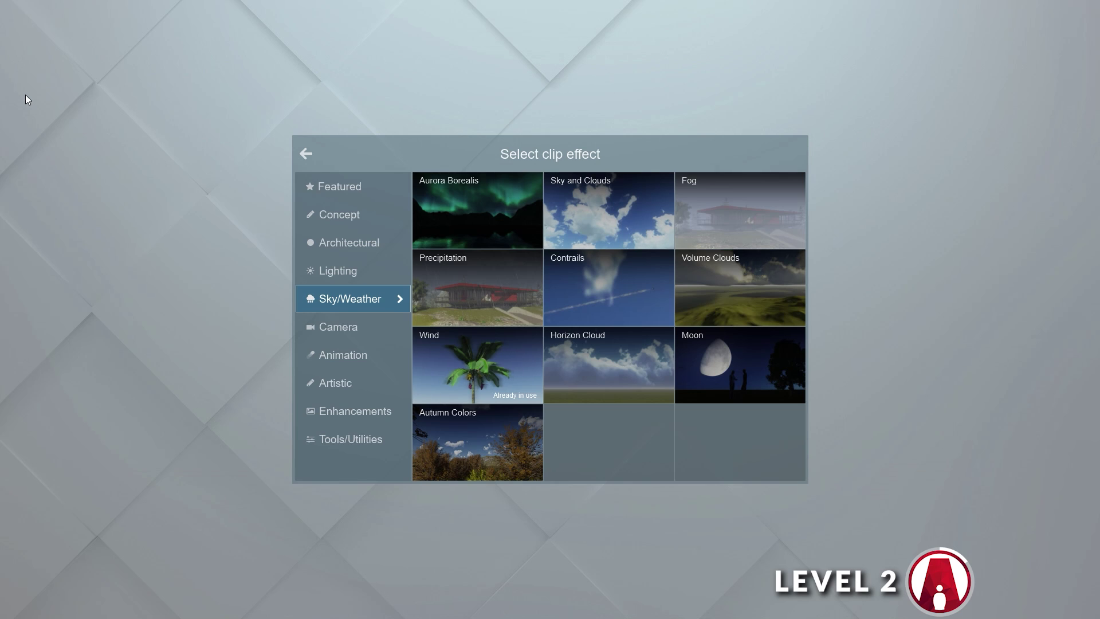
click(616, 199)
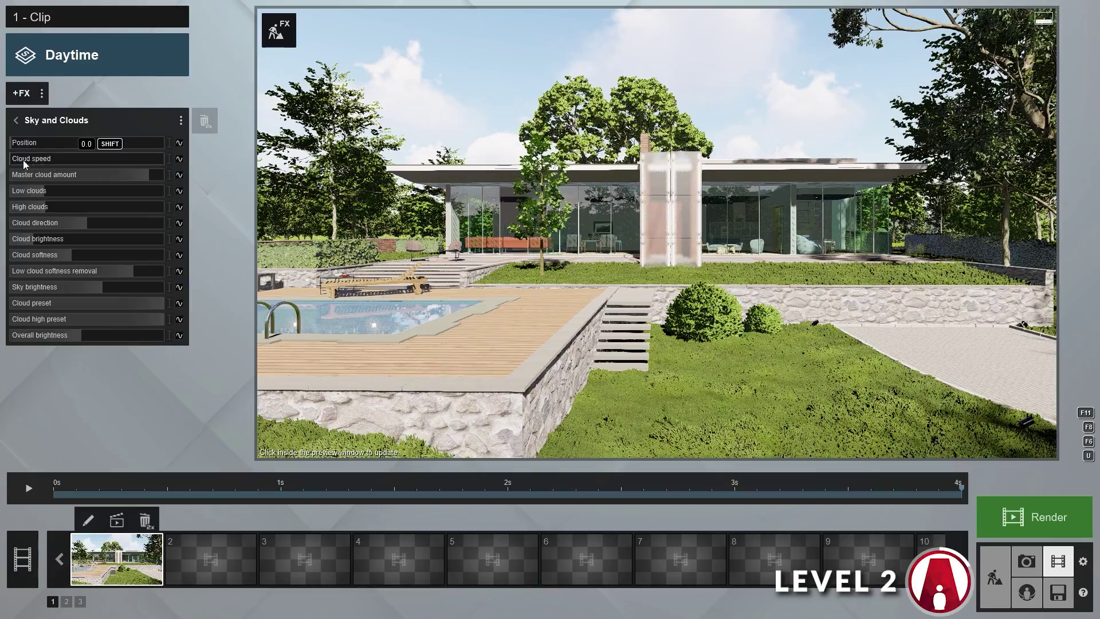
click(49, 490)
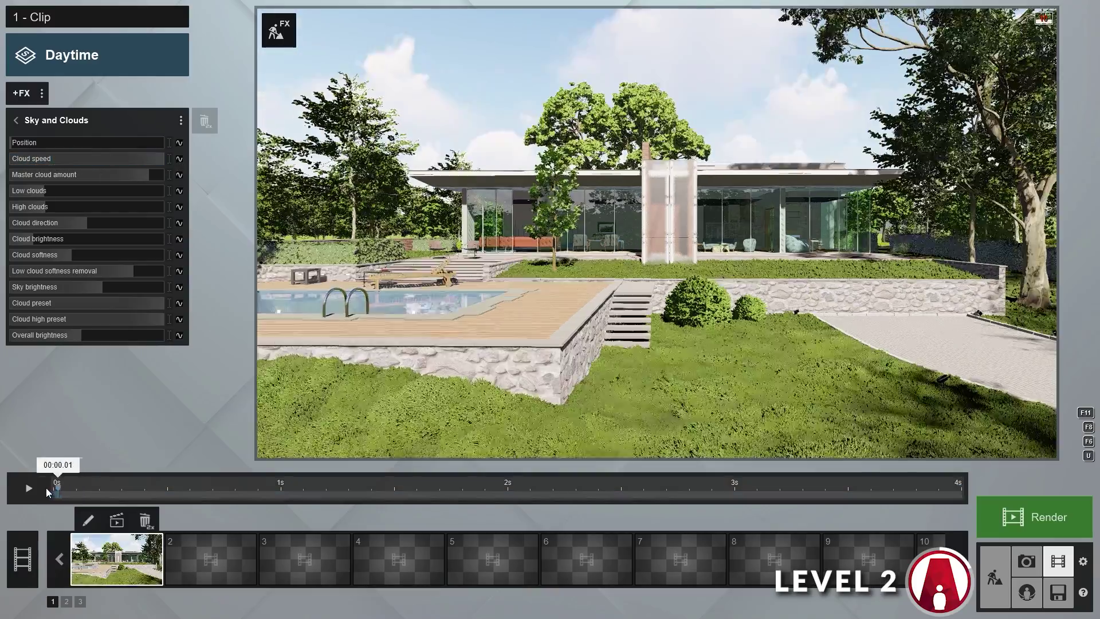
mouse_move(48, 491)
mouse_down()
mouse_move(958, 491)
mouse_move(47, 498)
mouse_up()
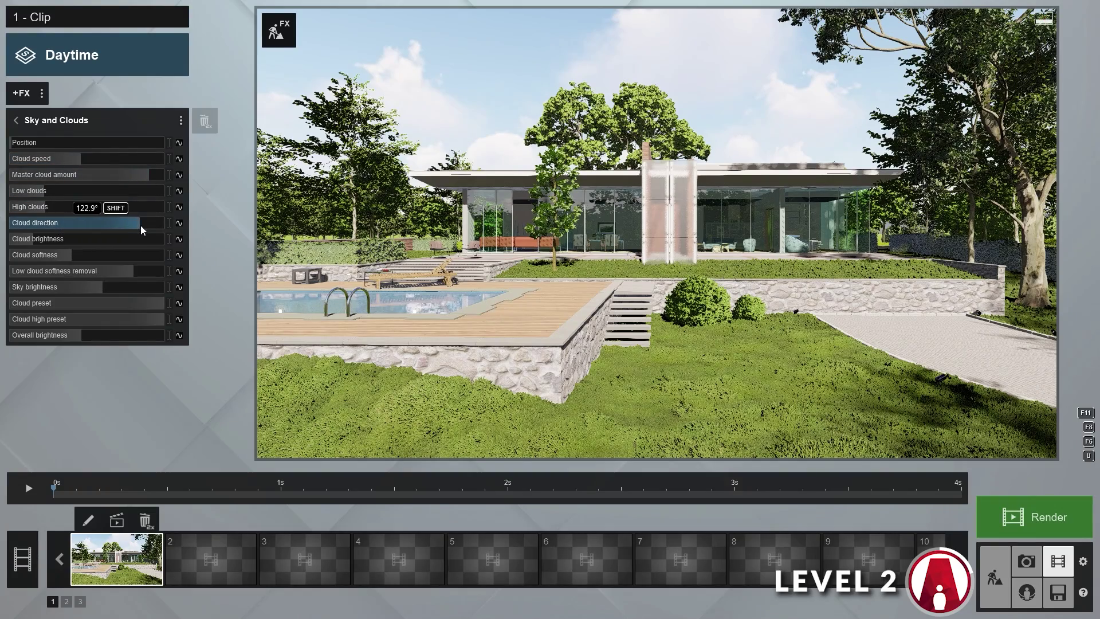
drag(55, 490, 585, 489)
click(99, 225)
drag(98, 224, 62, 224)
click(280, 491)
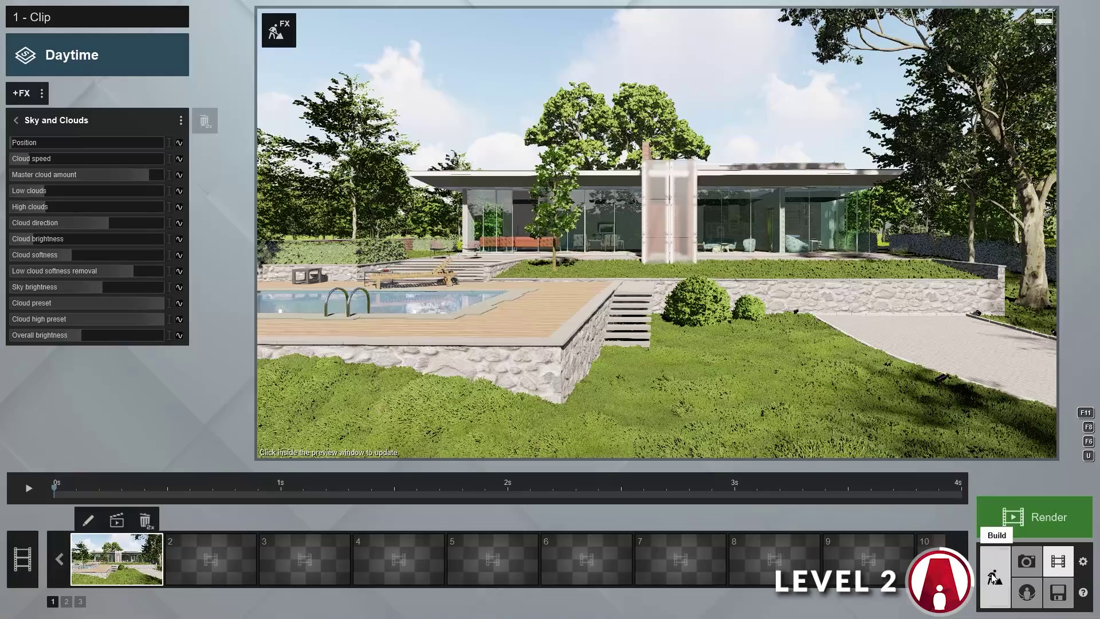
Step: Return to build mode and place the Man Asian 0008 Phone character on the paved terrace outside the glass wall
click(994, 579)
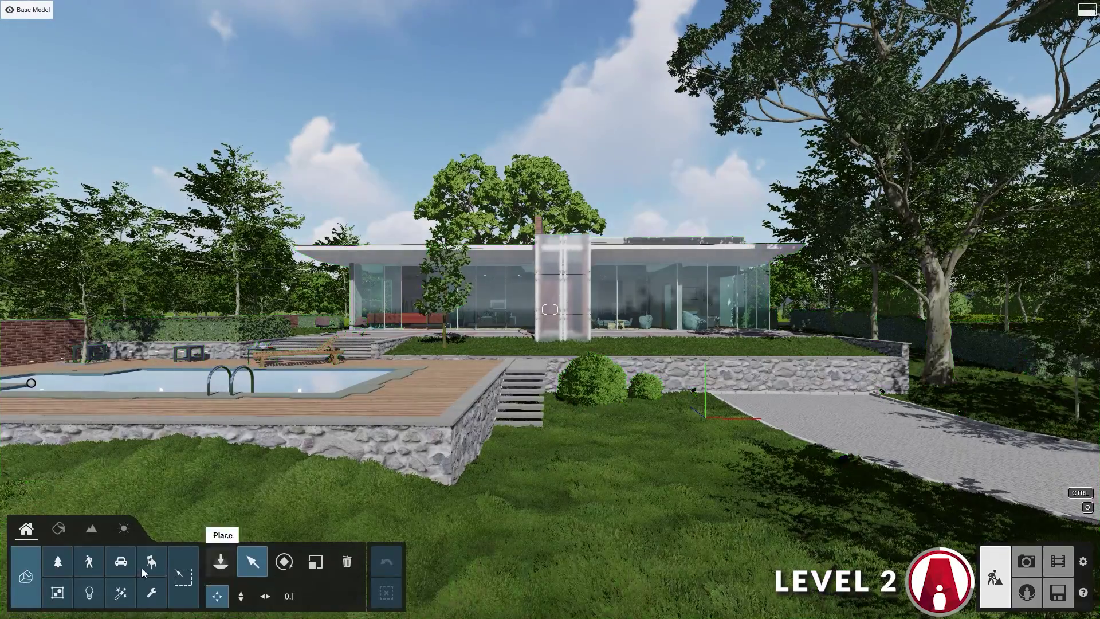
click(92, 562)
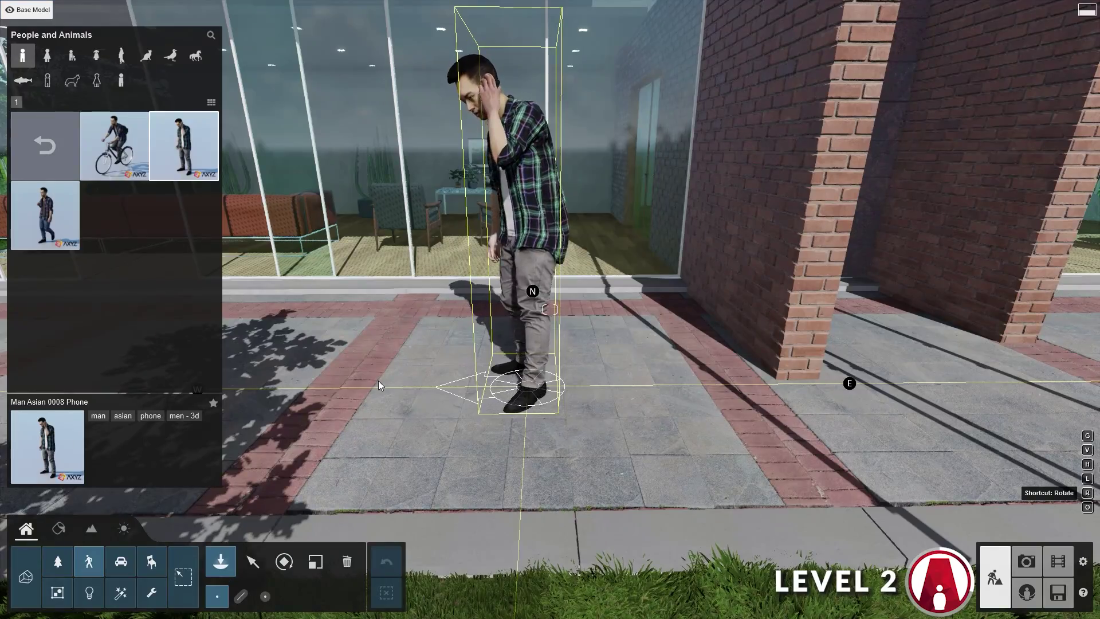
click(529, 399)
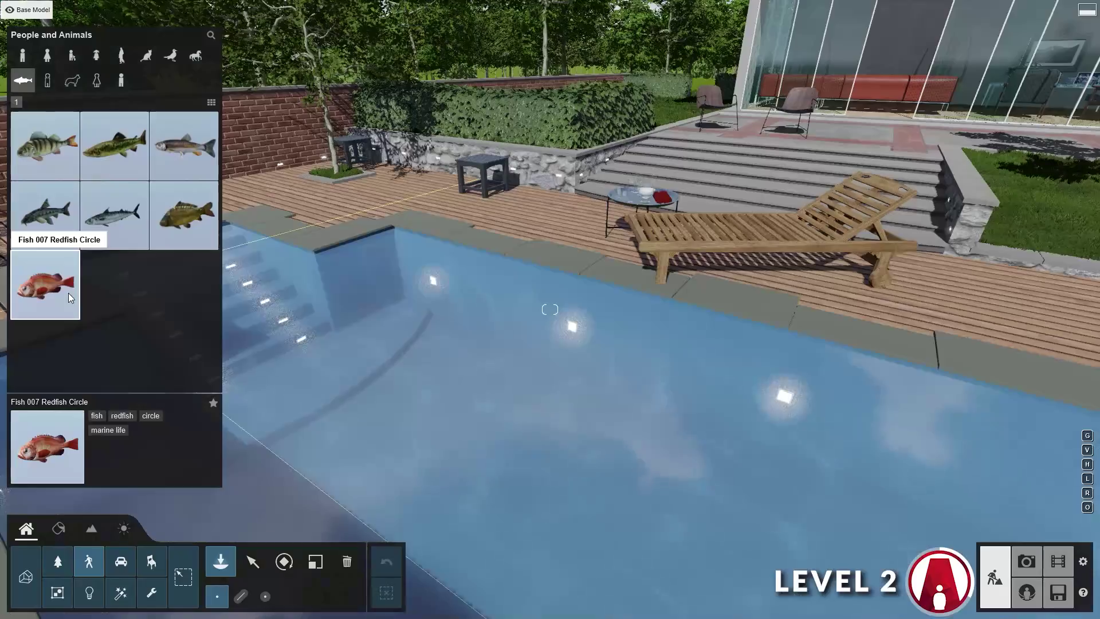
Step: Place Fish 007 Redfish Circle in the swimming pool and switch to object selection
click(490, 441)
click(424, 461)
click(252, 562)
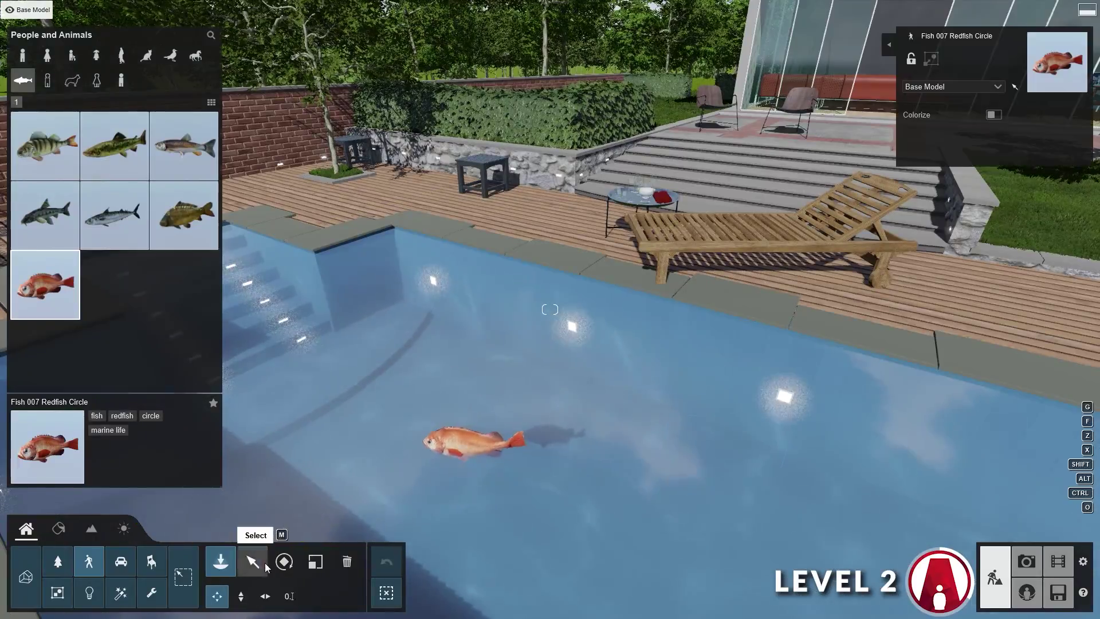
Step: Adjust the redfish's position in the swimming pool and add the Time Warp animation effect to the movie clip
drag(663, 450, 665, 462)
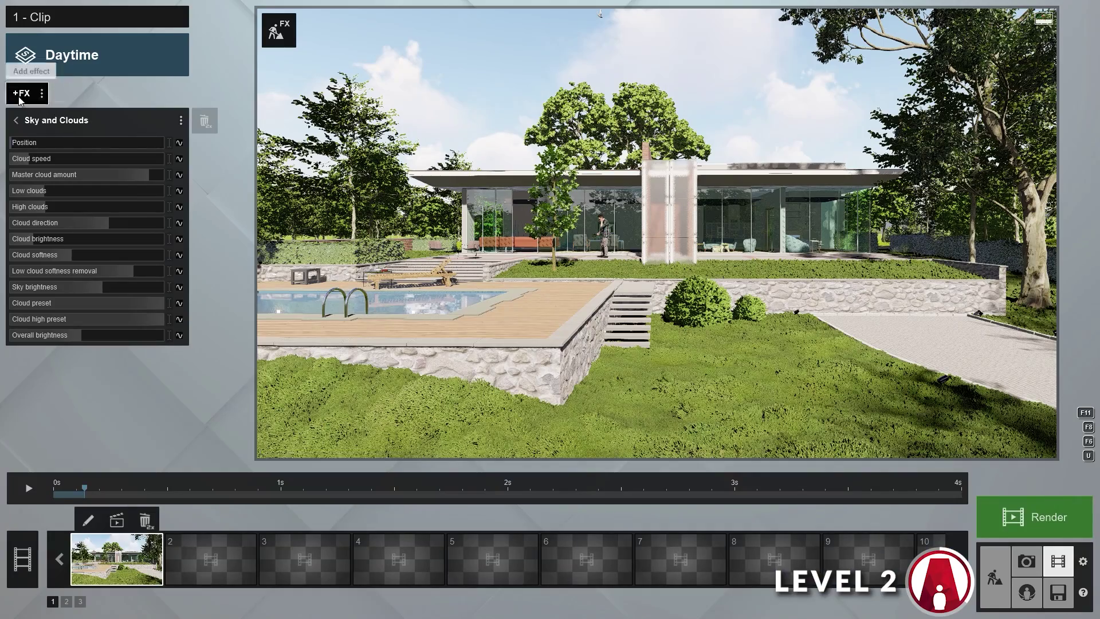
click(21, 95)
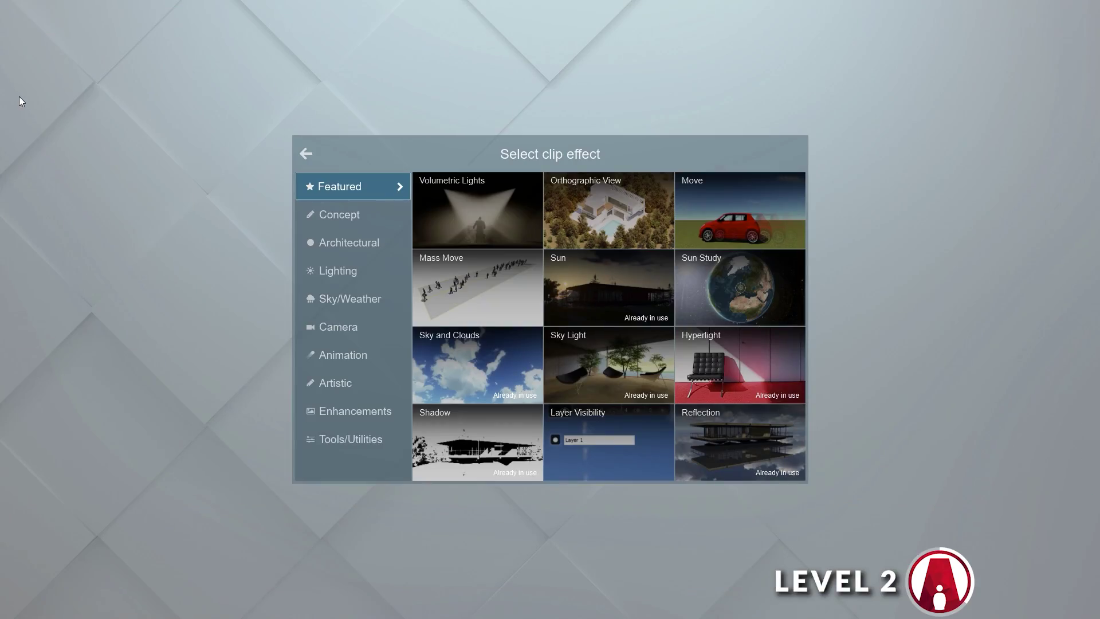
click(359, 355)
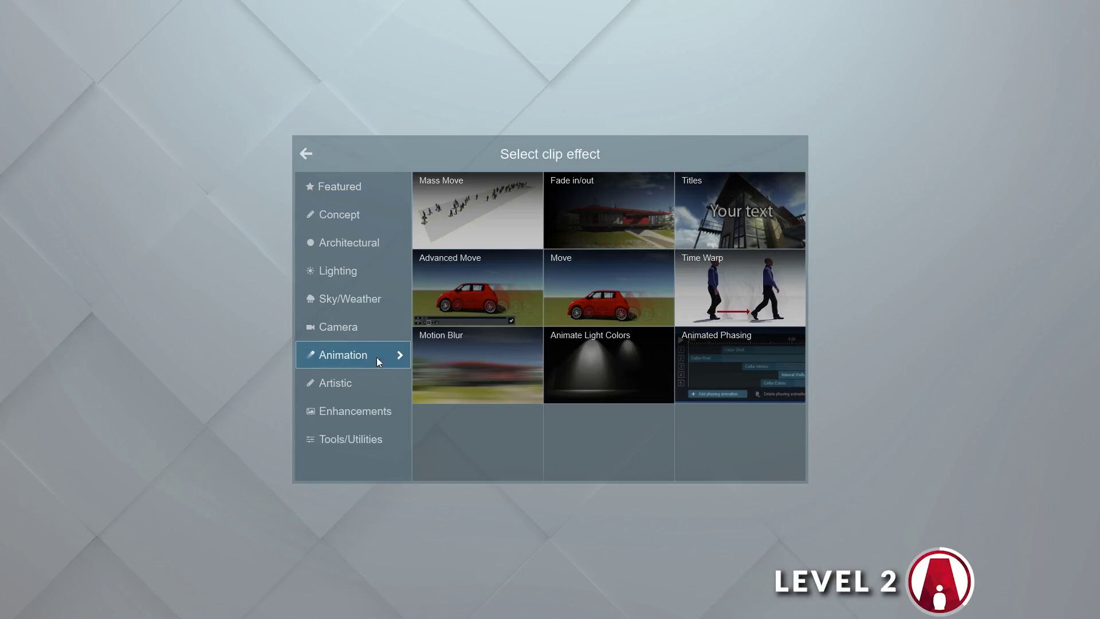
click(739, 286)
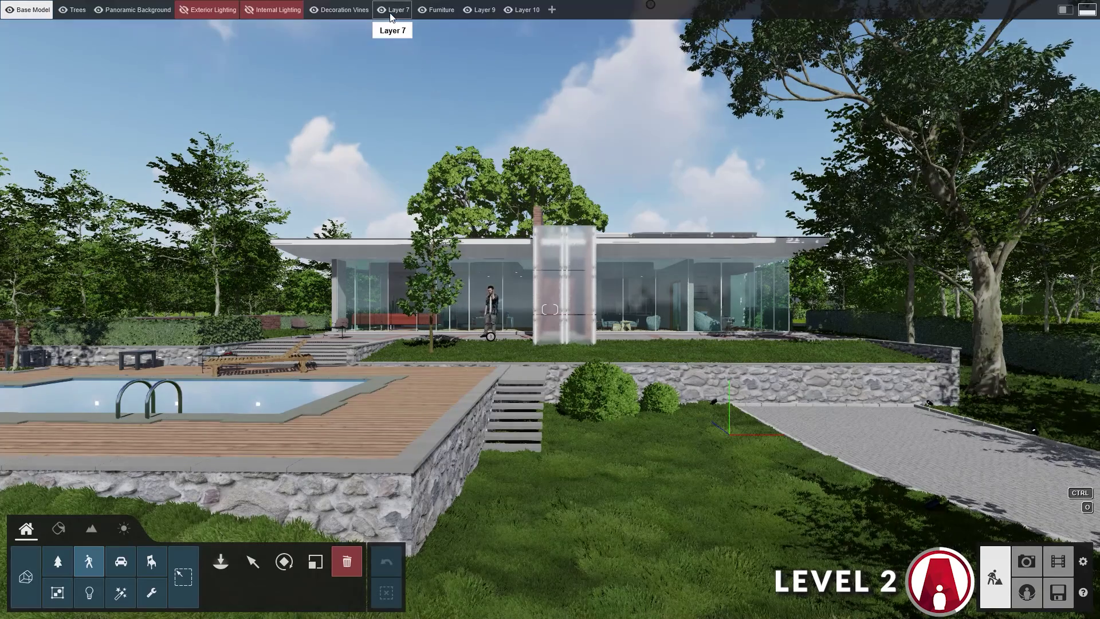
Step: Rename Layer 7 as People and Animals
click(394, 12)
text(People and Animals)
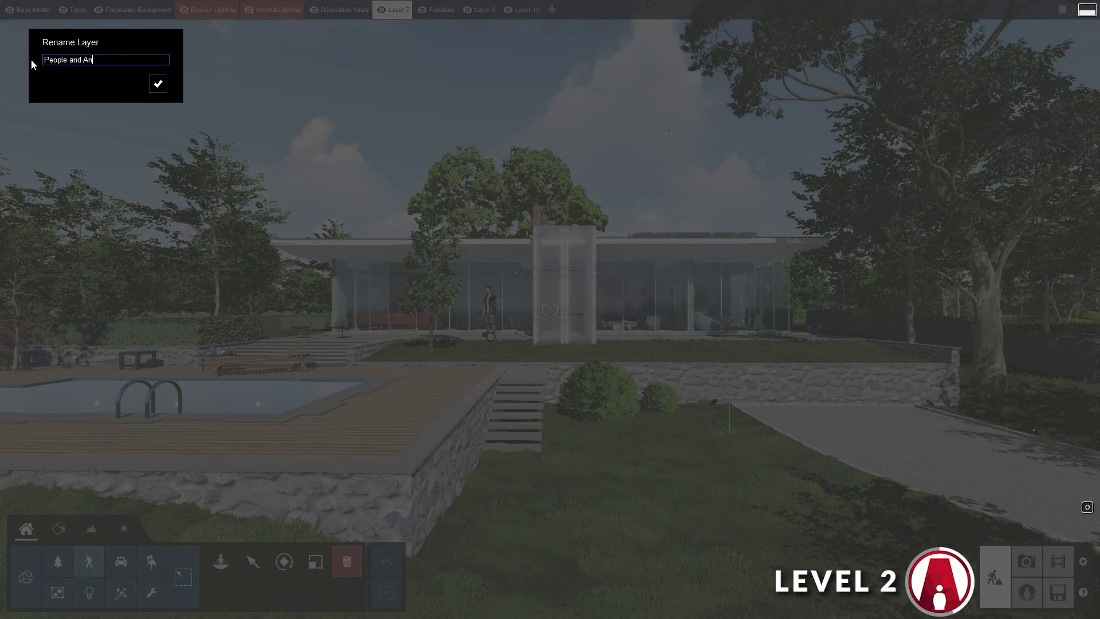
click(159, 84)
Step: Move the man with the phone and the redfish to the People and Animals layer
click(488, 304)
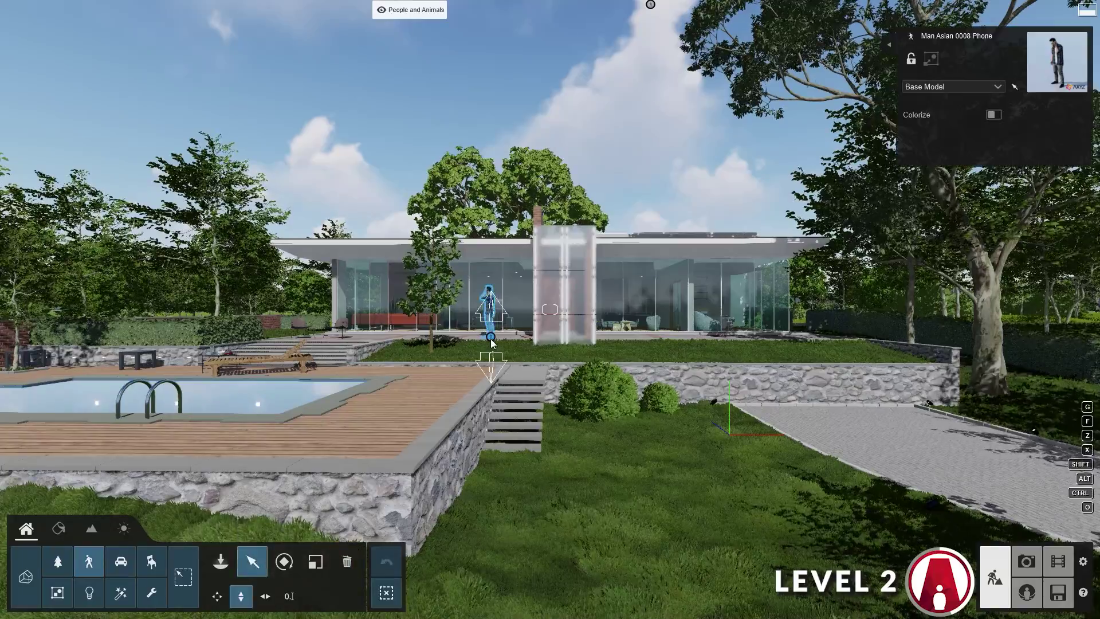
click(951, 86)
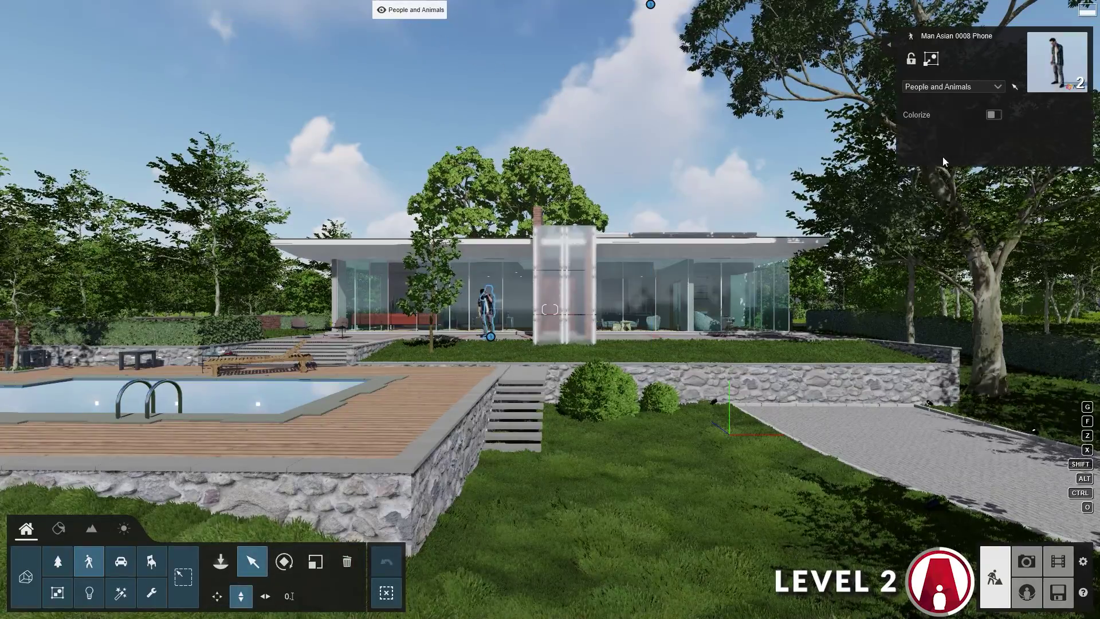
mouse_move(383, 16)
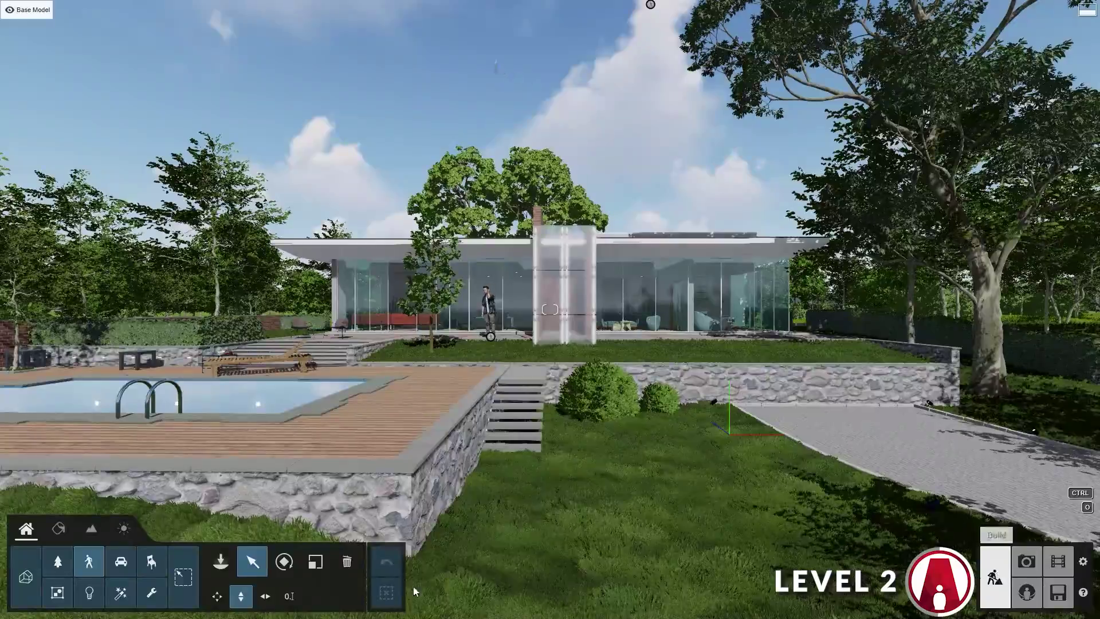
Step: Browse the fire, smoke and fog effects and place the leaves 01 effect in front of the house near the driveway
click(221, 567)
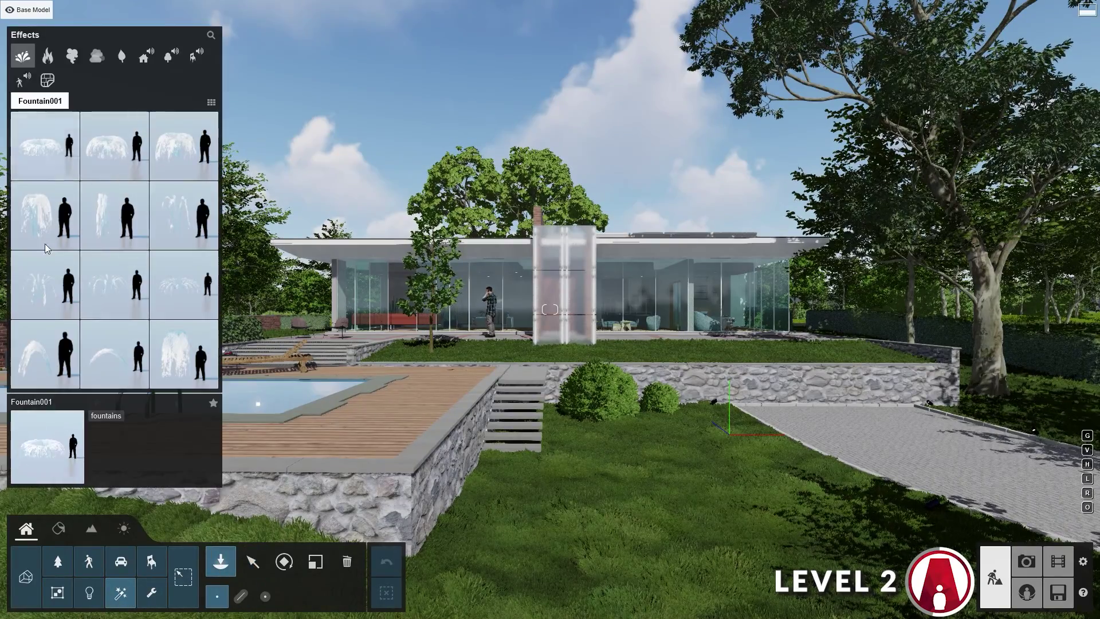
click(48, 57)
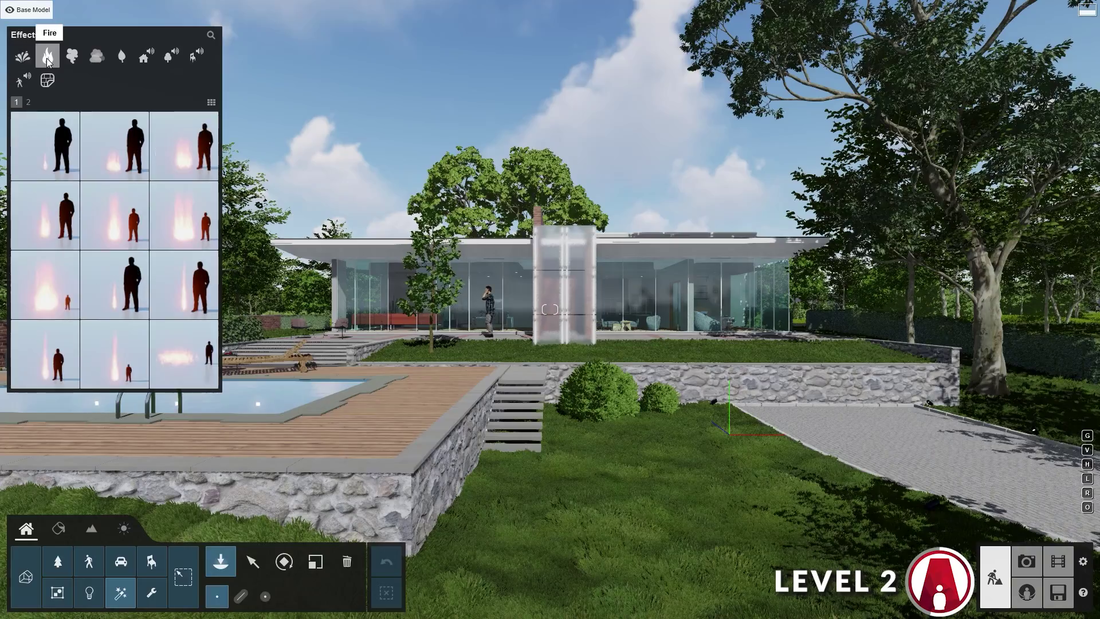
click(69, 59)
click(93, 58)
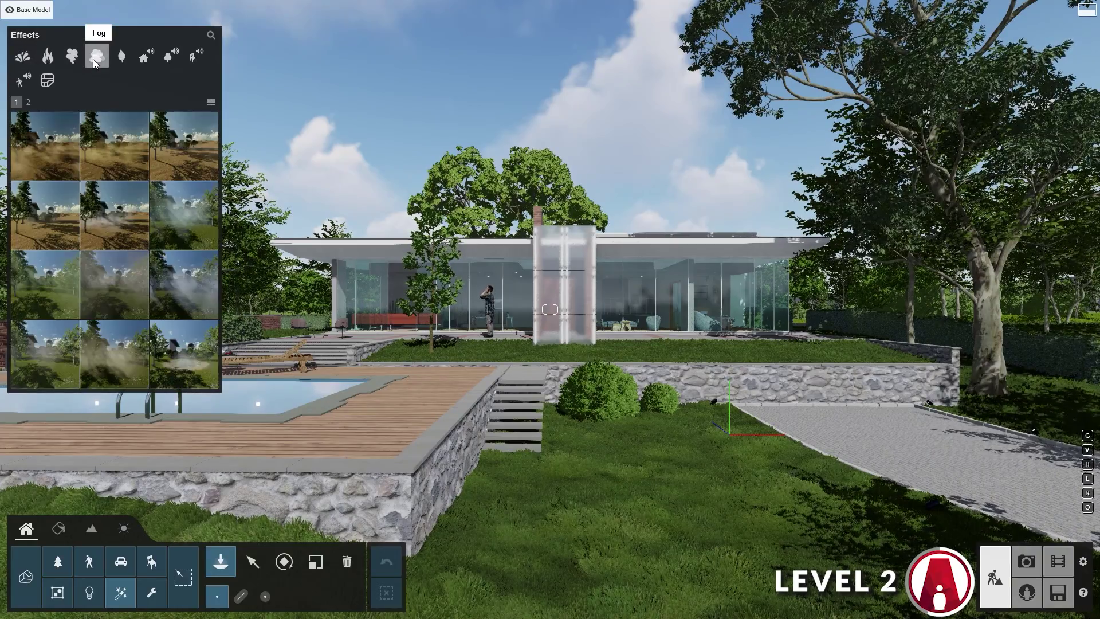
click(130, 61)
mouse_move(62, 154)
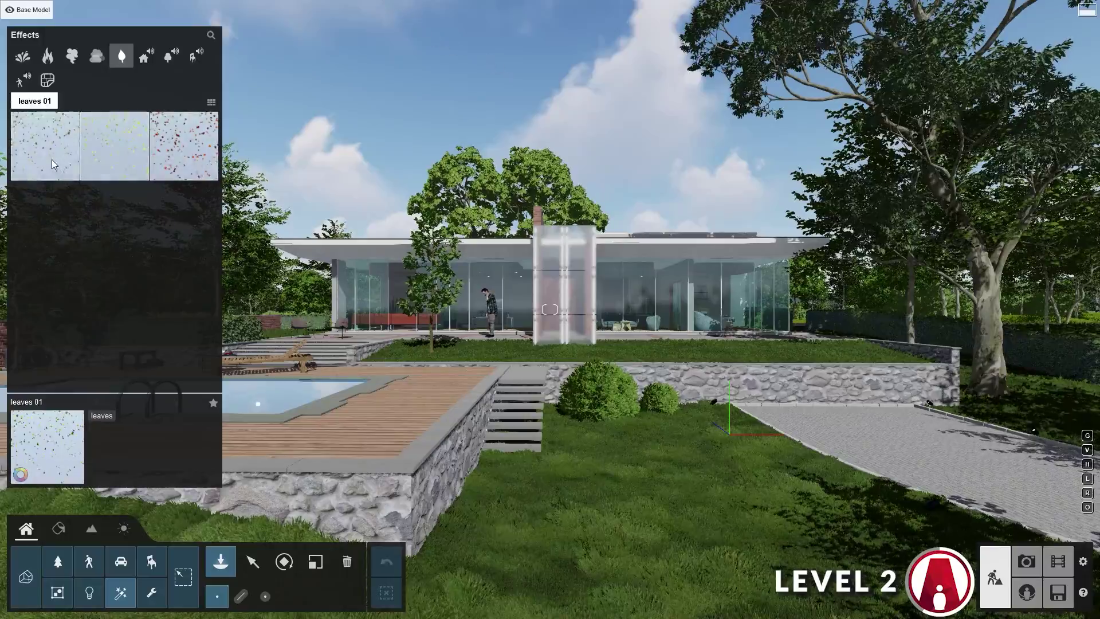
click(828, 432)
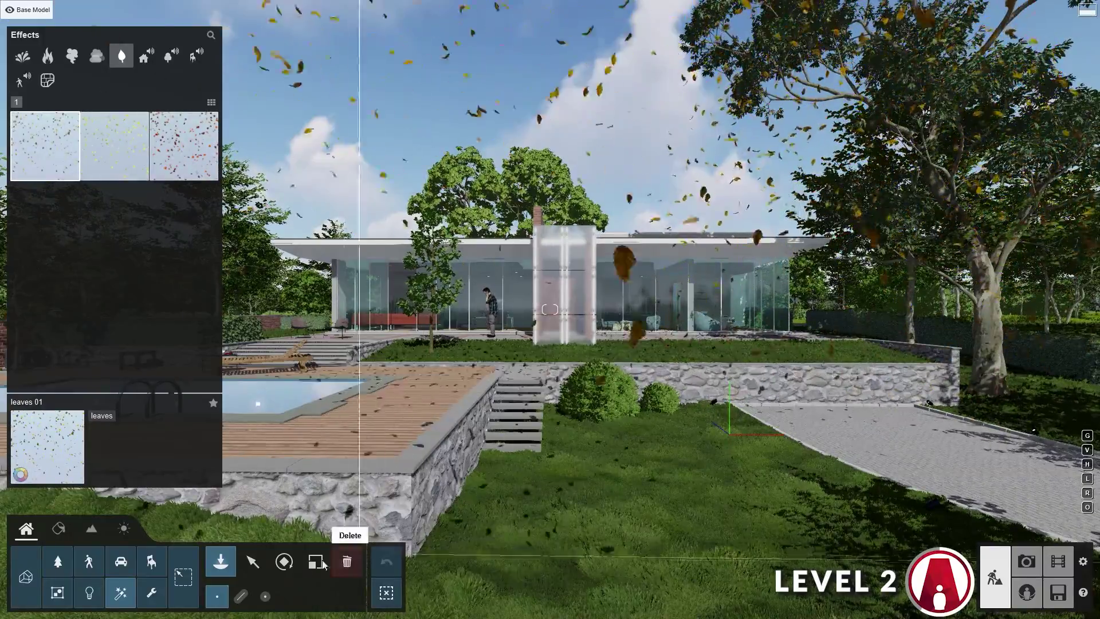
Step: Select the leaves 01 effect and shift its colour from orange towards yellow
click(255, 566)
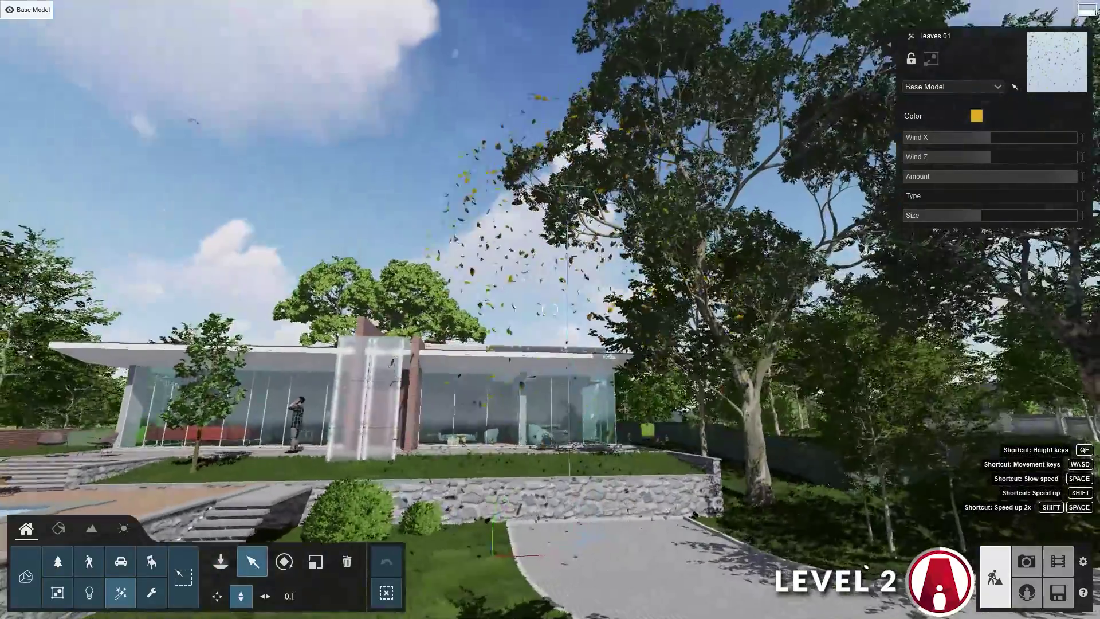
click(977, 115)
mouse_move(868, 165)
mouse_down()
mouse_move(867, 139)
mouse_move(866, 156)
mouse_up()
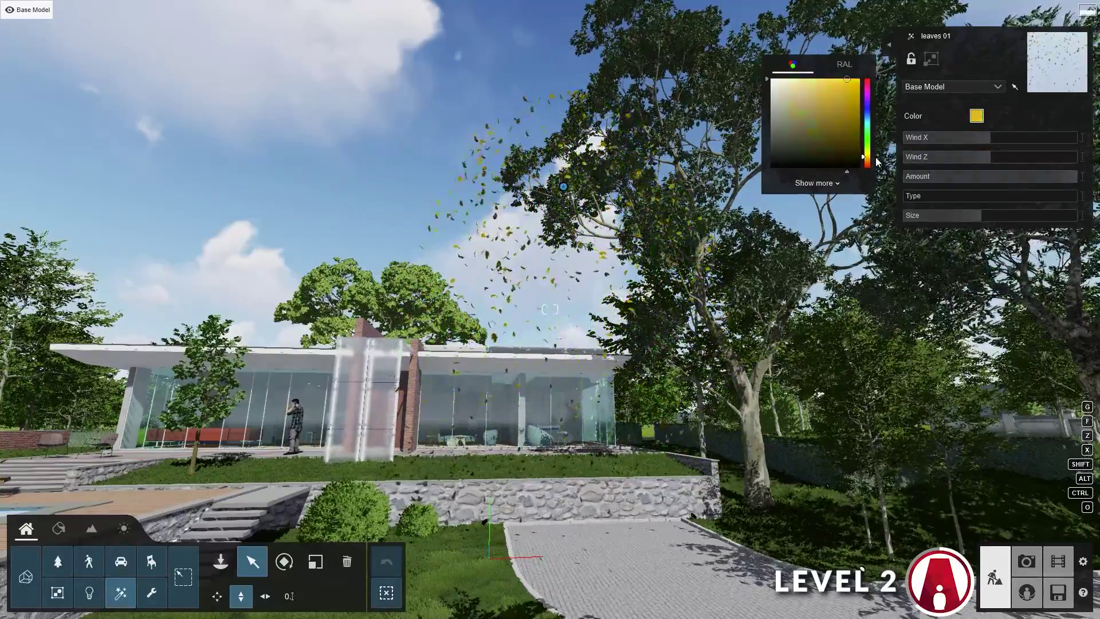
Step: Adjust the leaves effect's Wind X and Wind Z slightly and reduce its Amount to about 100
click(976, 136)
click(989, 138)
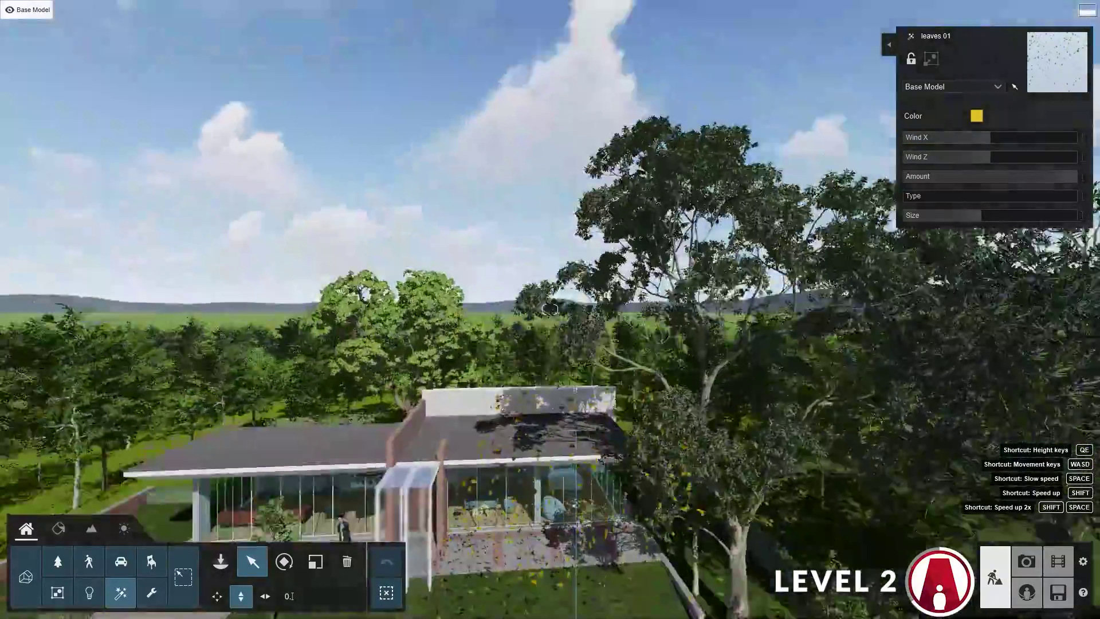
right_drag(991, 142, 991, 142)
key(w)
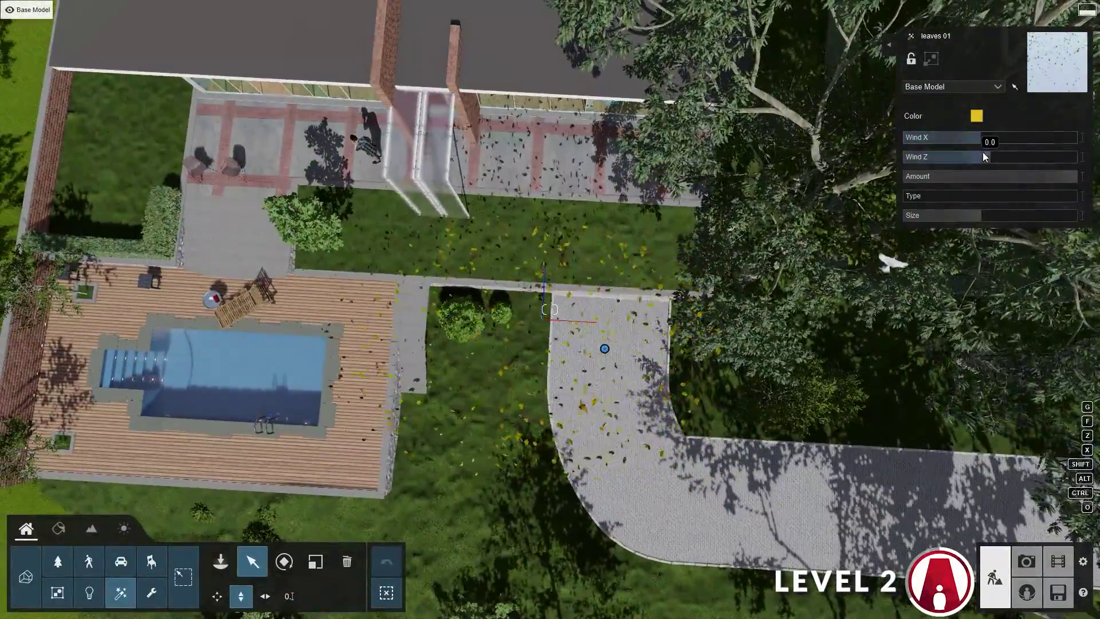
right_drag(872, 236, 871, 236)
right_drag(1060, 191, 1059, 192)
click(1053, 178)
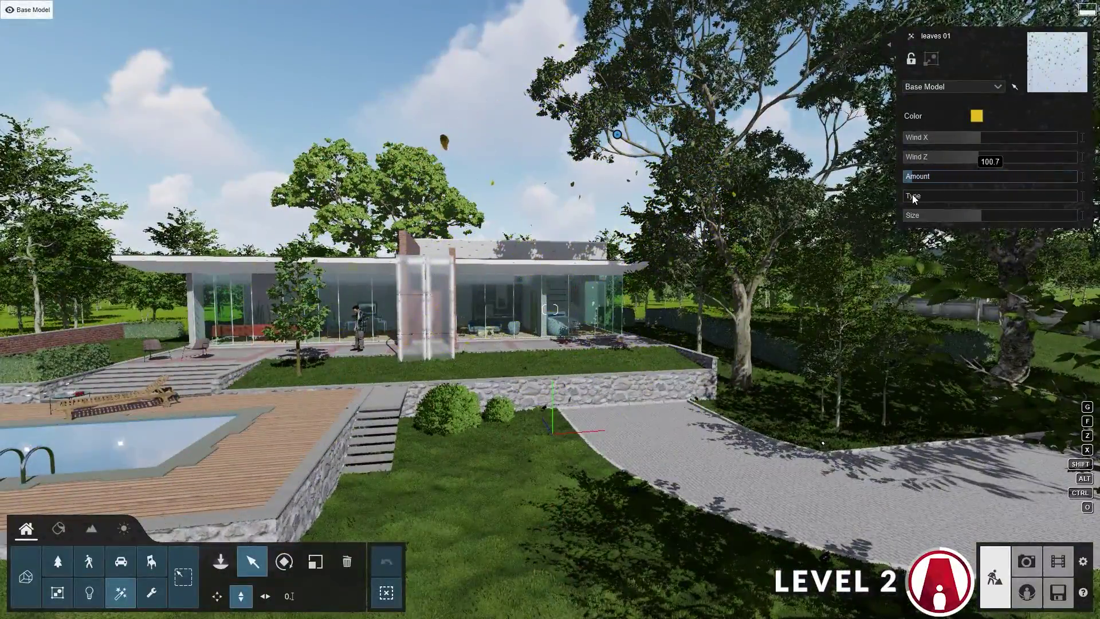
right_drag(912, 195, 1097, 234)
key(w)
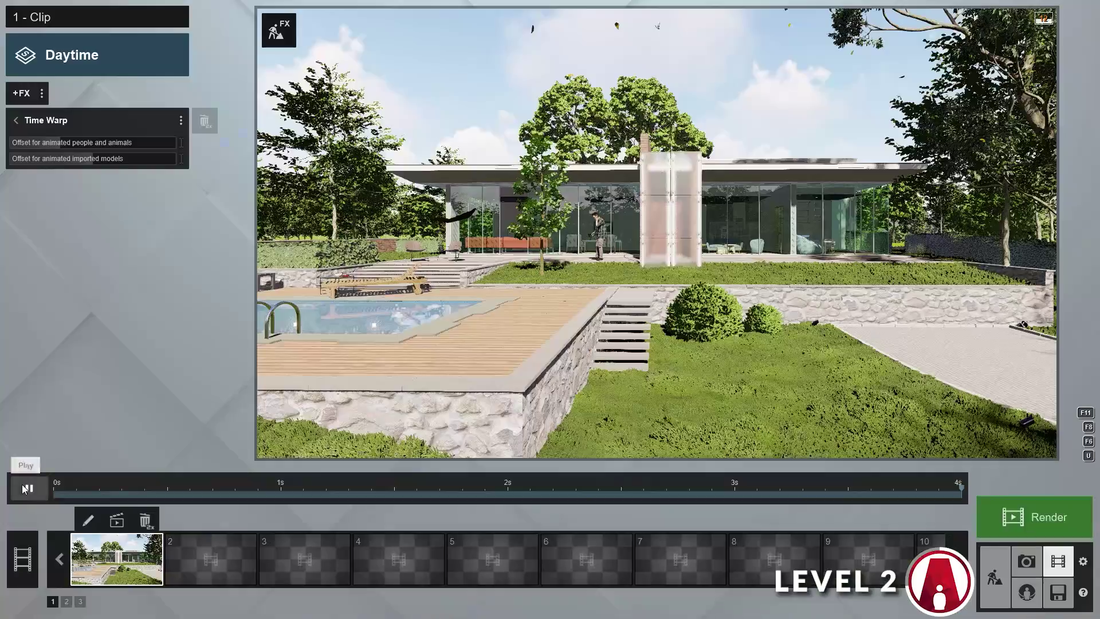
Step: Preview the clip with the falling leaves up to about 2 s and add the Autumn Colors effect to it
click(23, 488)
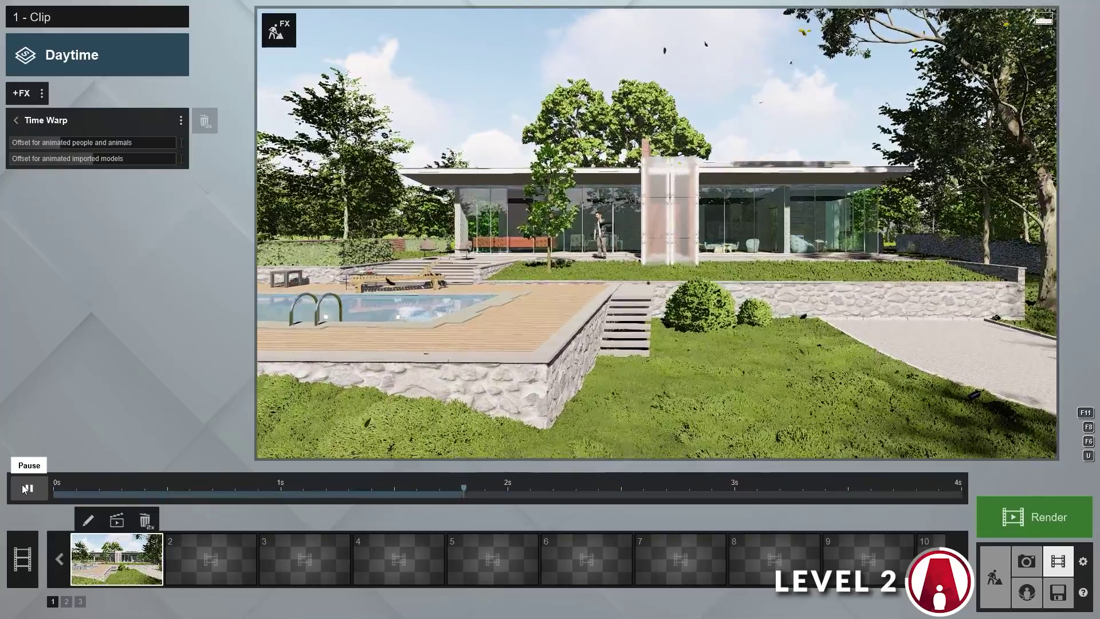
click(22, 488)
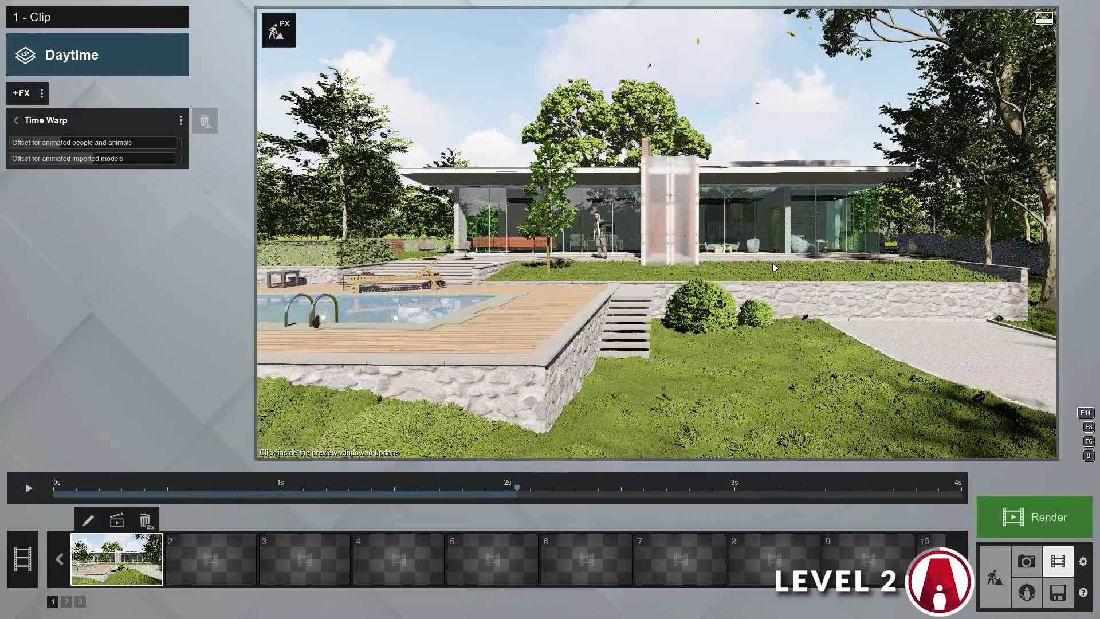
click(25, 98)
click(355, 295)
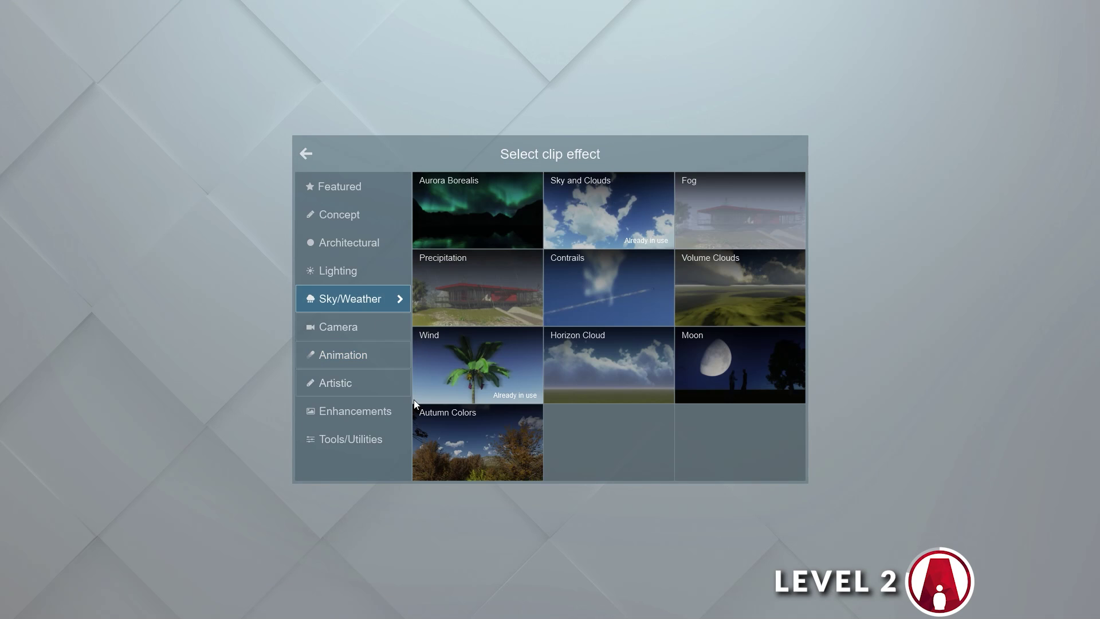
click(479, 452)
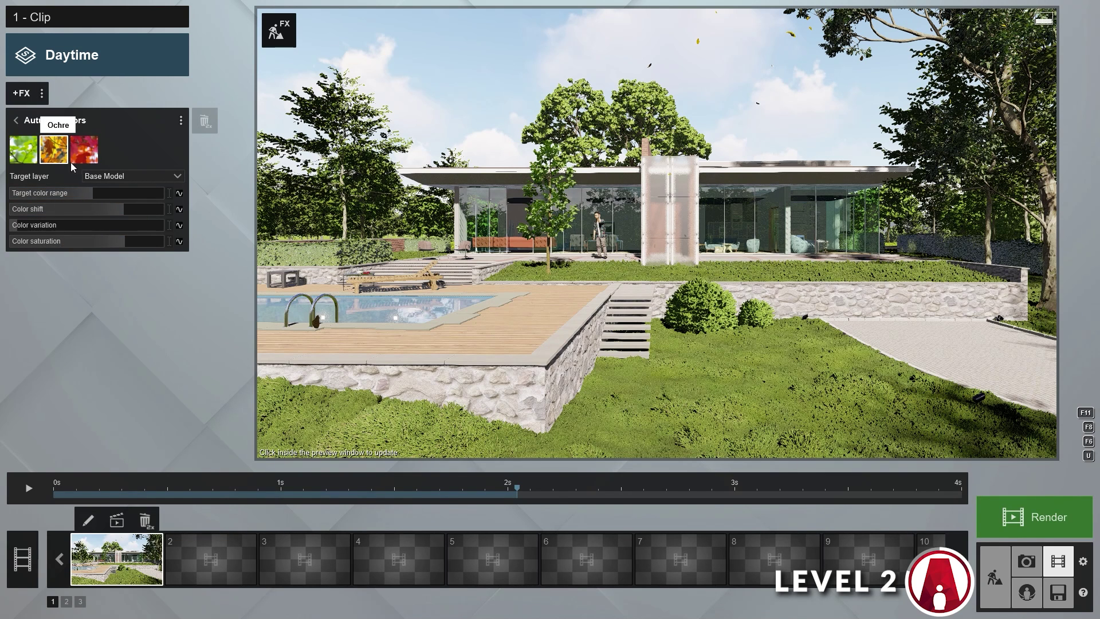
Step: Apply the Ochre autumn colours to the Trees layer and fine-tune the color shift
click(130, 173)
click(111, 211)
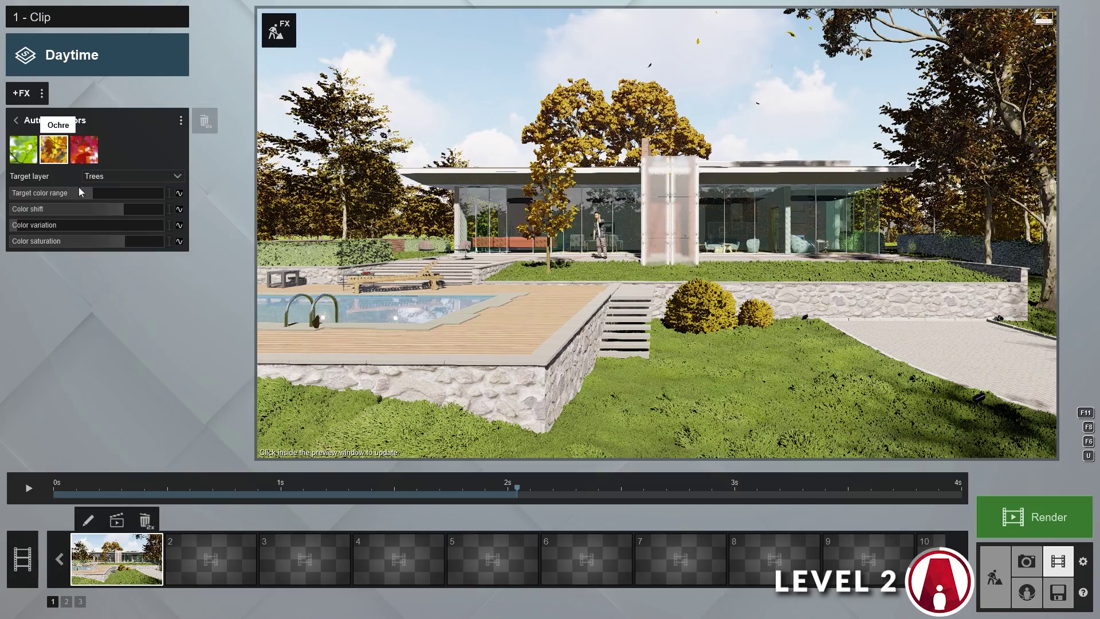
drag(111, 208, 325, 207)
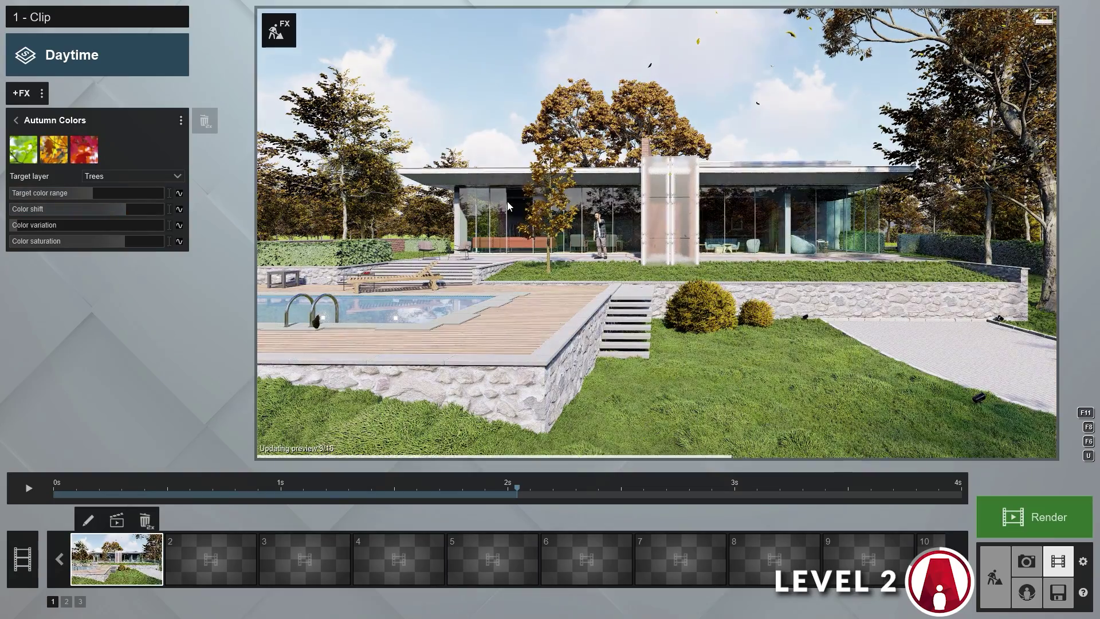
Step: Return to build mode and tint the Grass 2 and Grass 1 materials of the lawns a dry yellowish brown
click(995, 577)
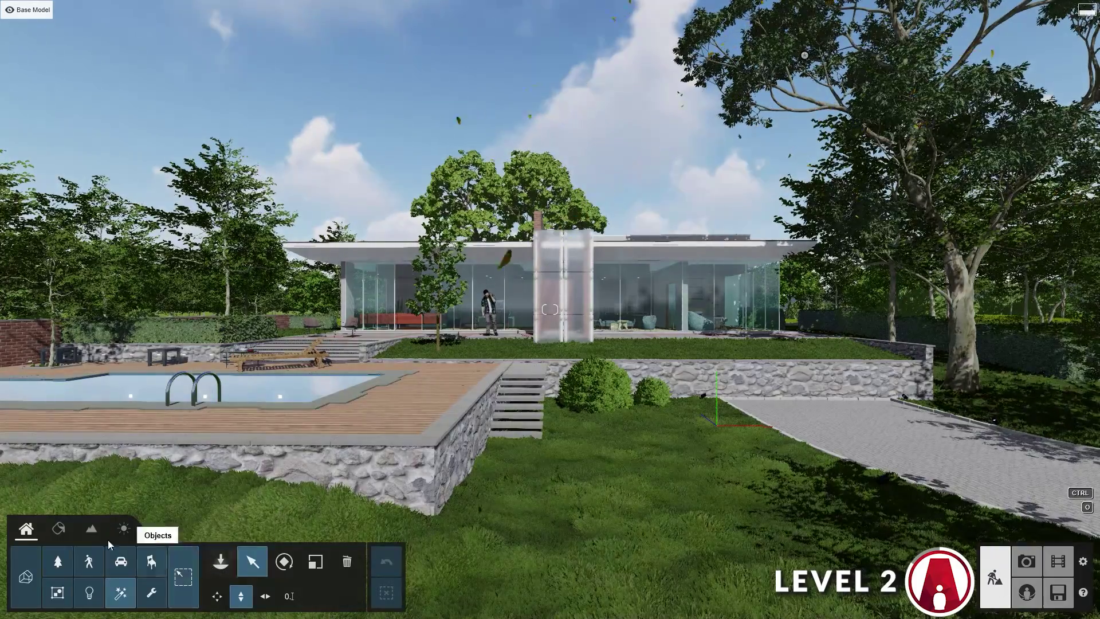
click(107, 538)
click(560, 491)
click(159, 88)
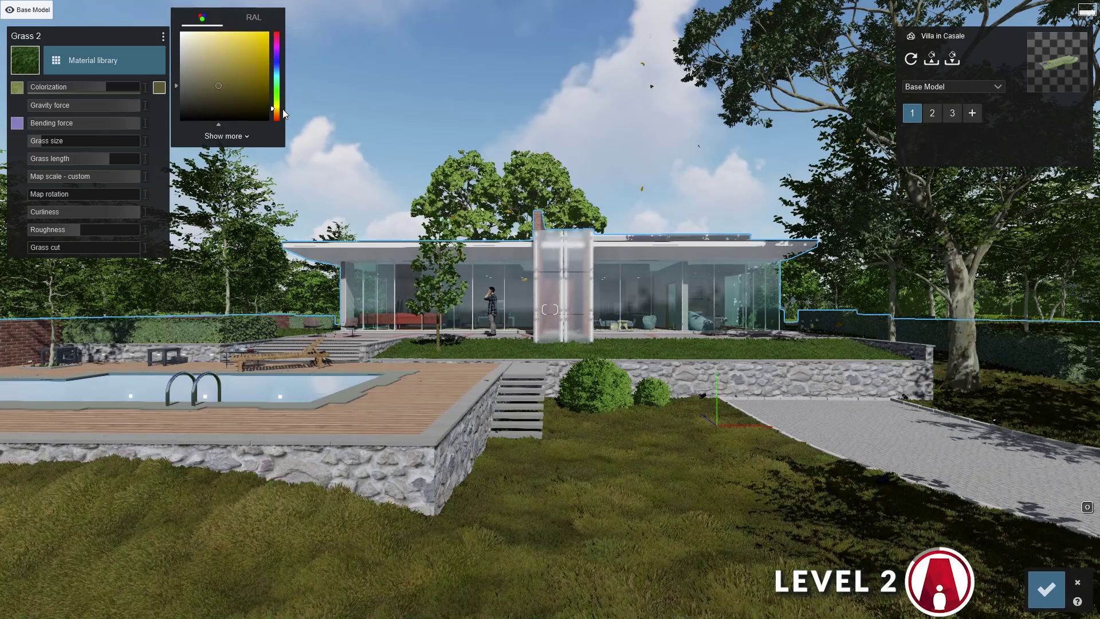
drag(276, 108, 276, 98)
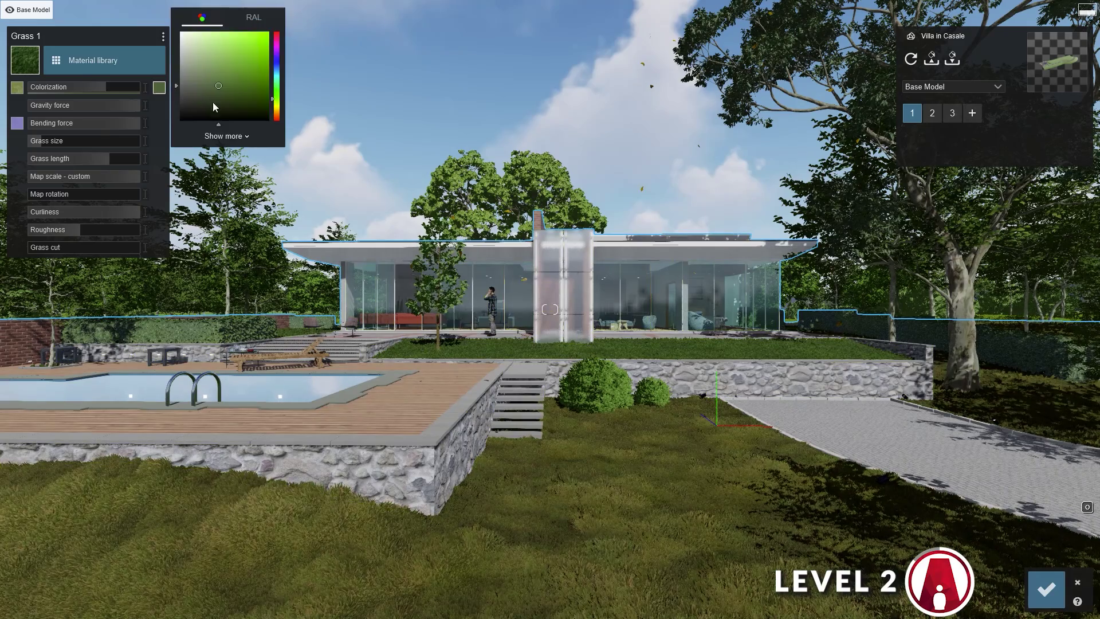
Step: Replace the hedge's siepe material with the yellow-green foliage from the leaves materials and save the material changes
click(224, 319)
click(68, 69)
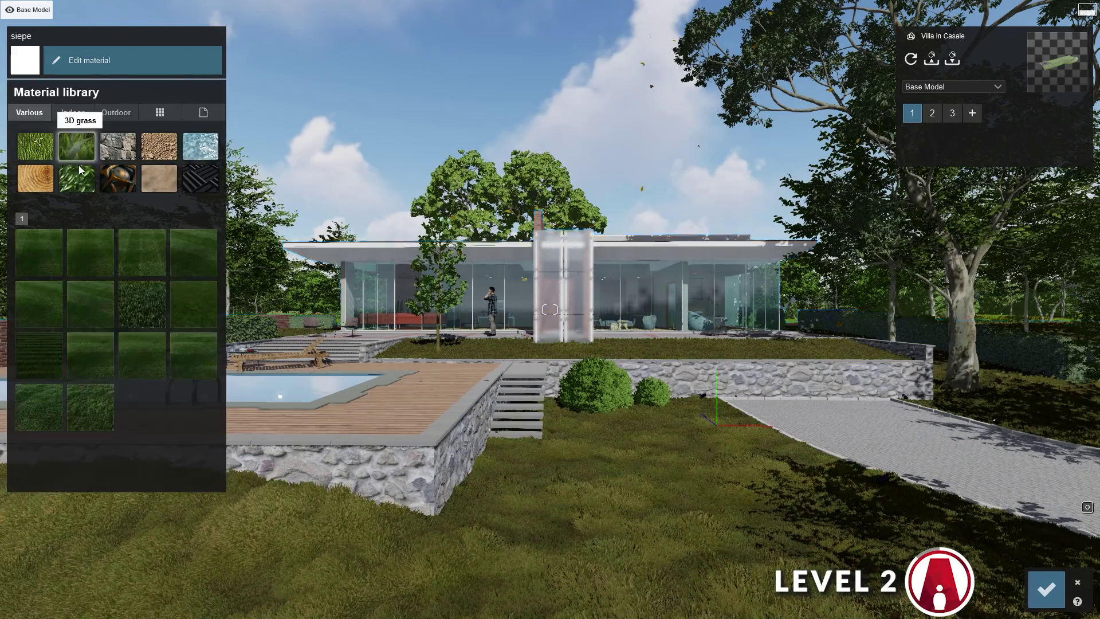
click(76, 178)
click(150, 269)
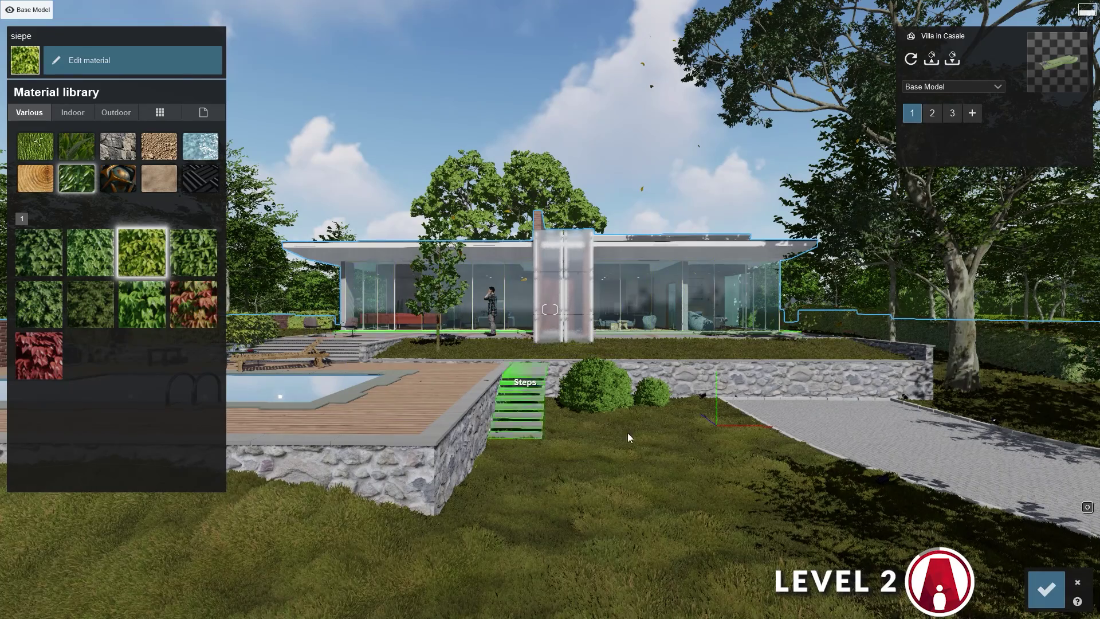
key(Return)
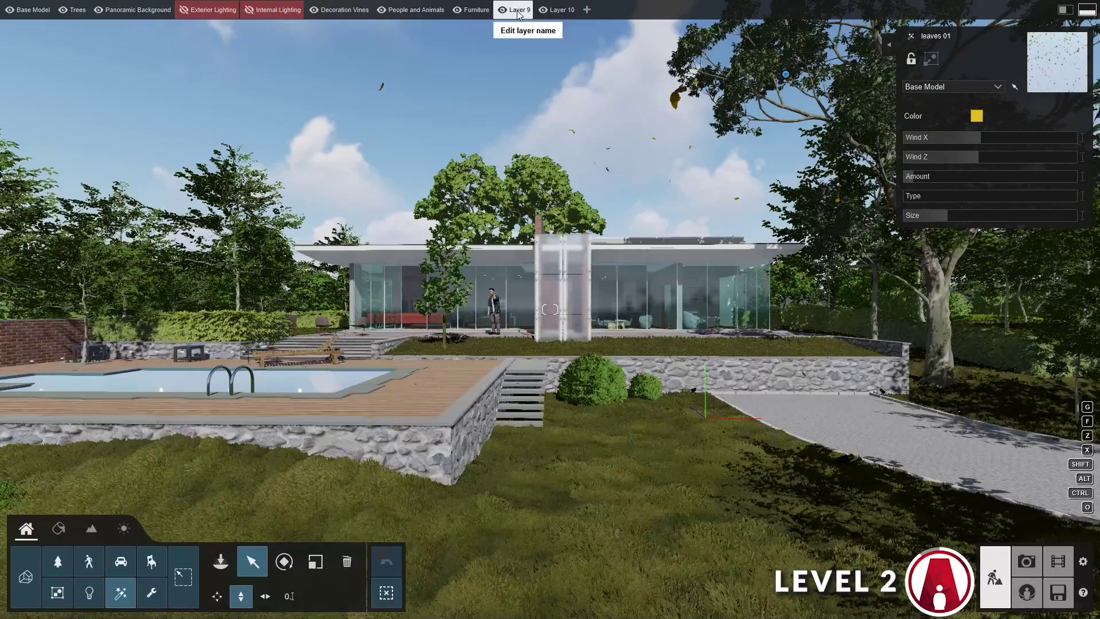
Step: Rename Layer 9 as Leaves
click(517, 10)
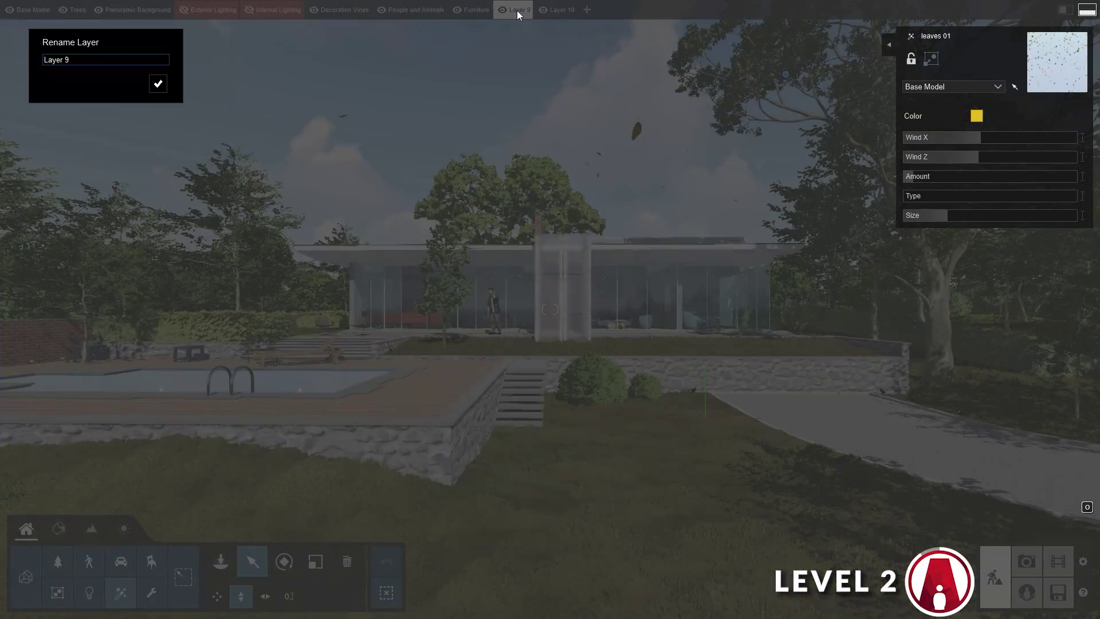
text(Leaves)
key(Return)
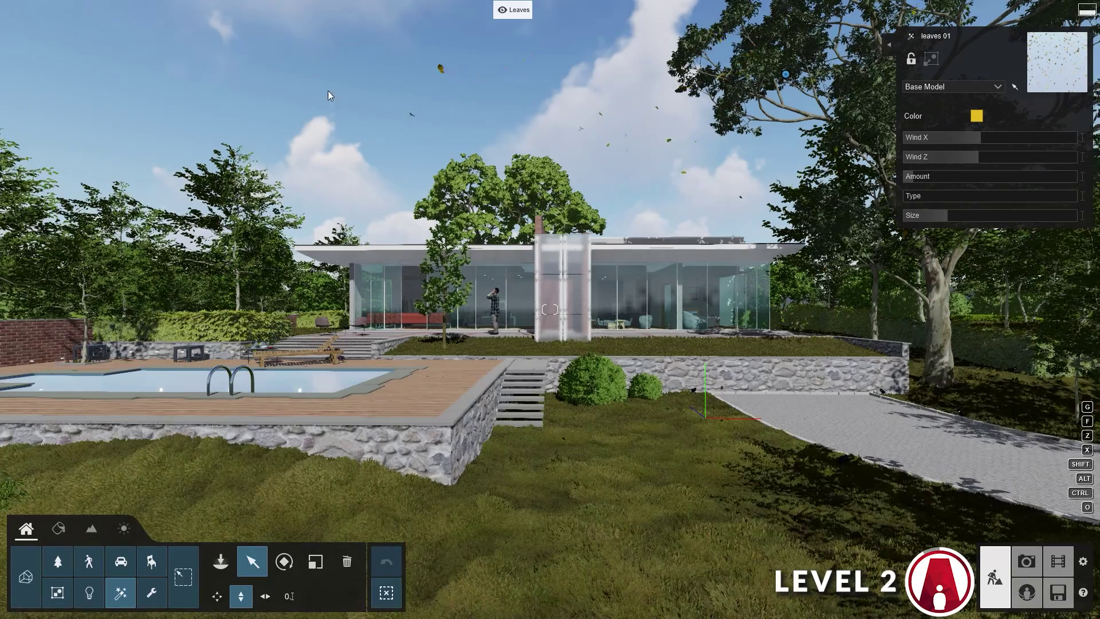
Step: Move the leaves 01 effect to the Leaves layer and toggle that layer's visibility
click(952, 86)
scroll(943, 149, down, 3)
click(942, 148)
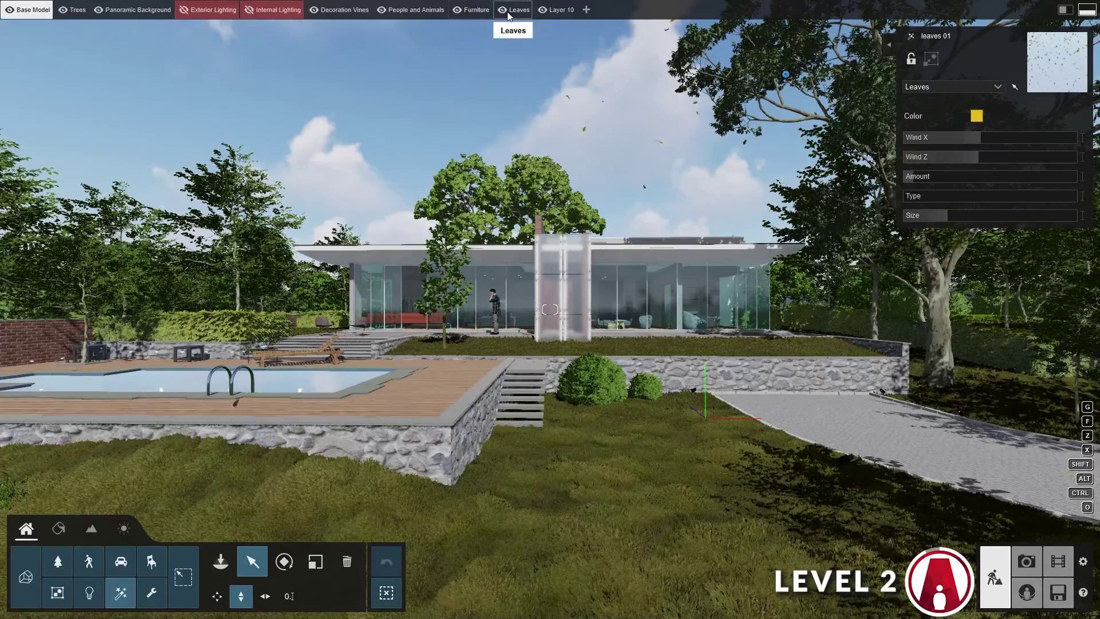
click(503, 10)
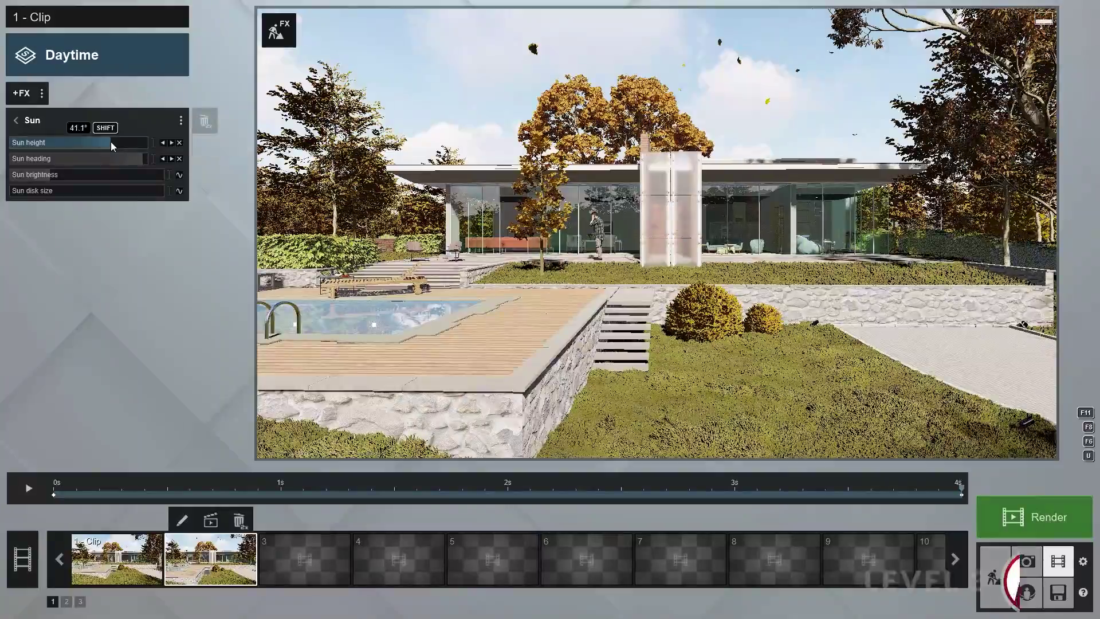
drag(111, 142, 121, 163)
click(43, 485)
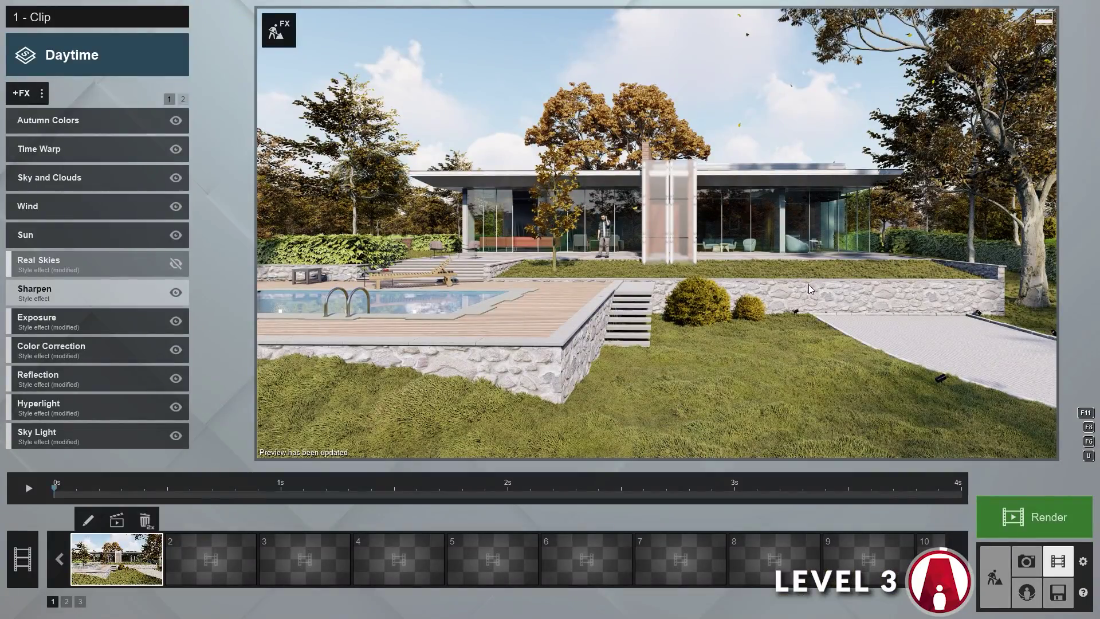
Step: Copy the first clip and paste it into the second clip slot
click(158, 543)
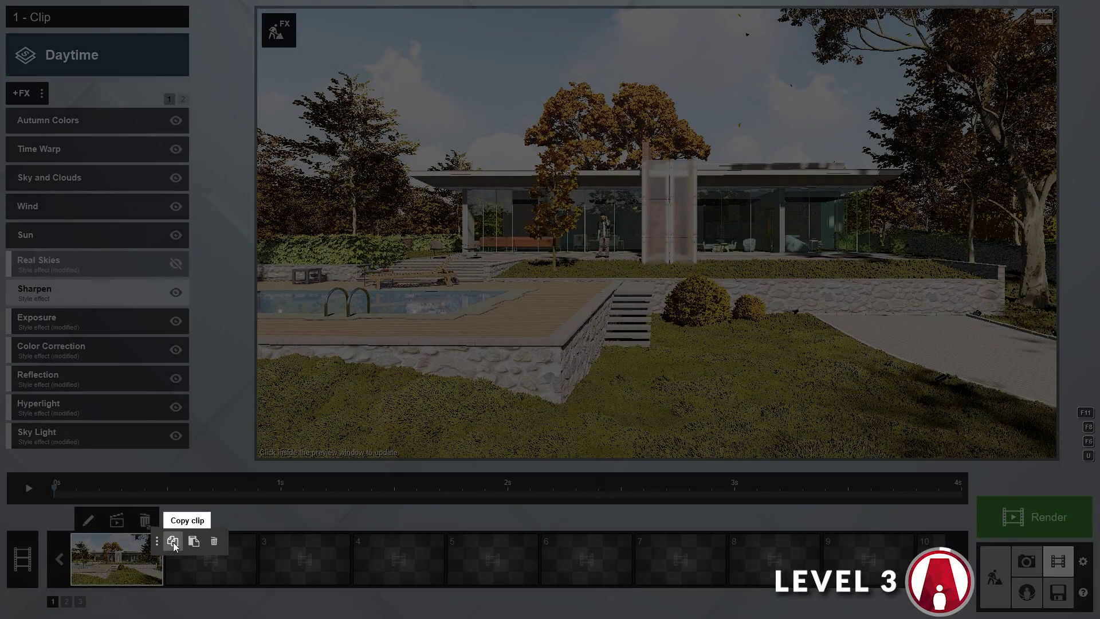
click(173, 541)
click(251, 541)
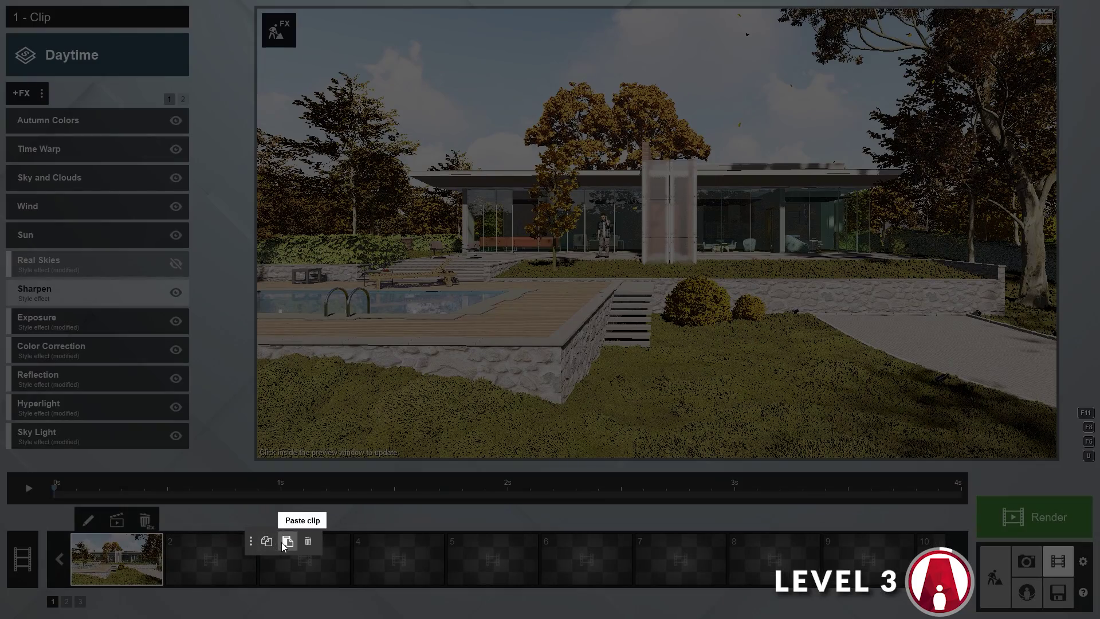
click(286, 542)
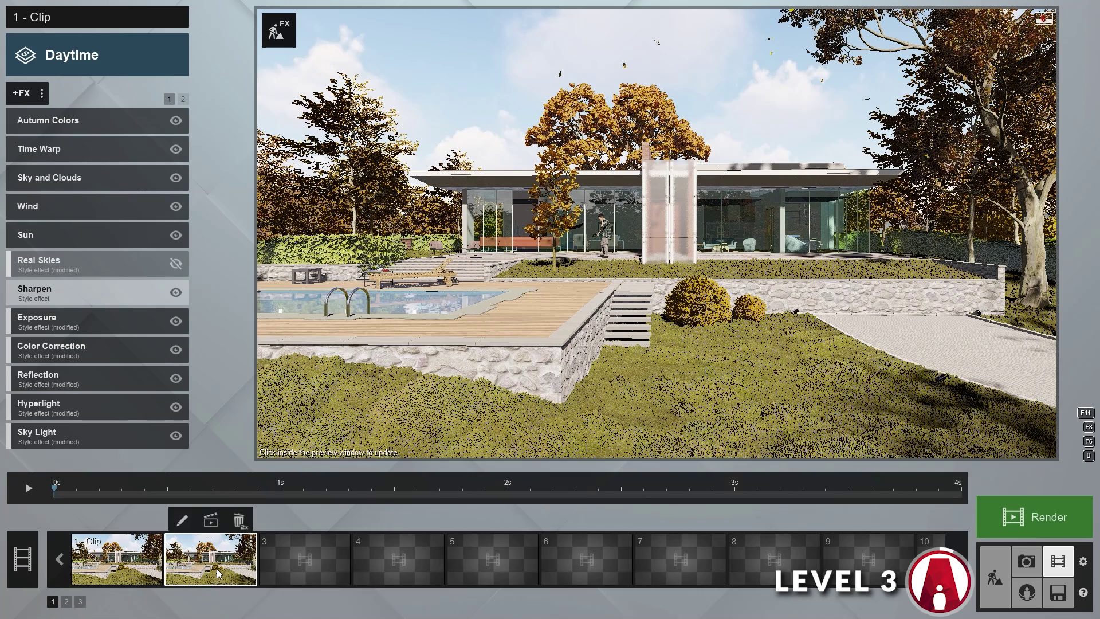
Step: Add keyframes for Sun height and Sun heading at 0 s and 4 s of the second clip
mouse_move(35, 238)
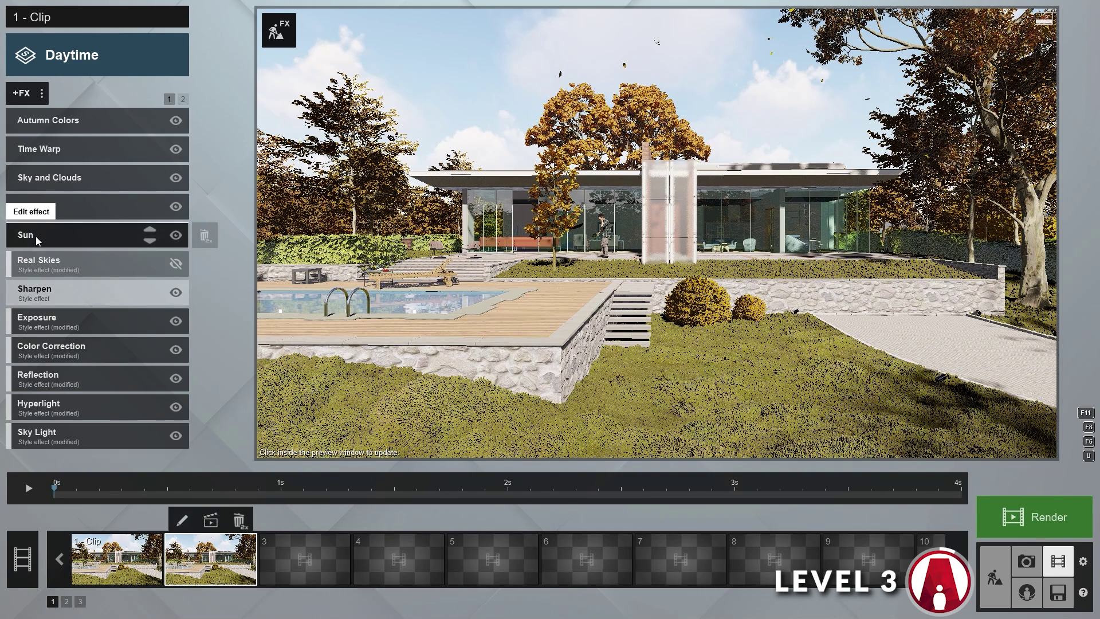
click(96, 240)
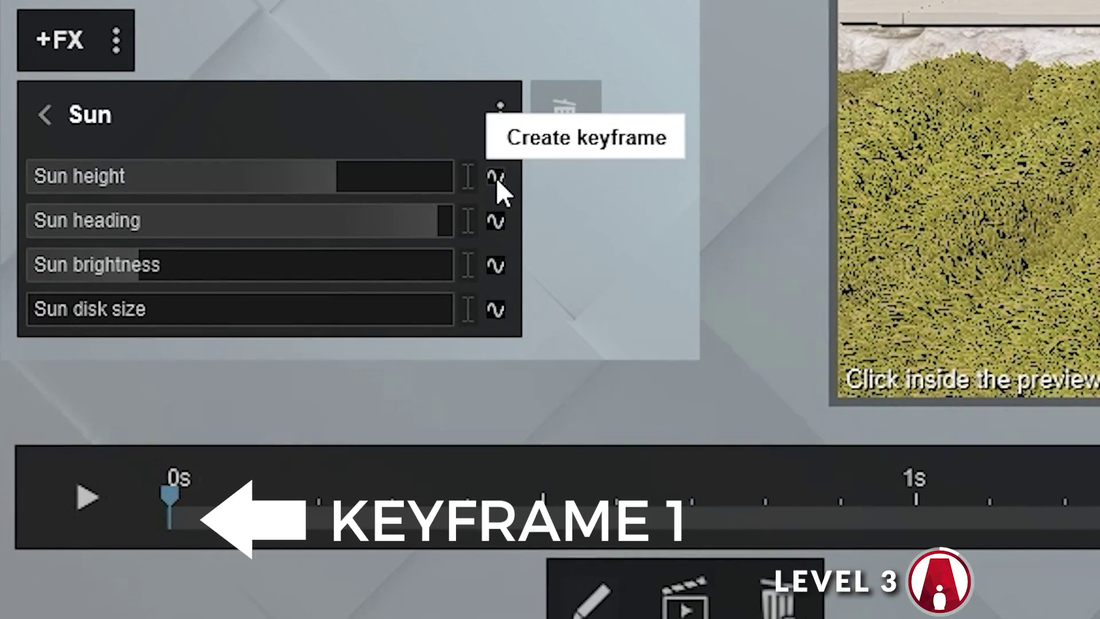
click(178, 143)
click(496, 217)
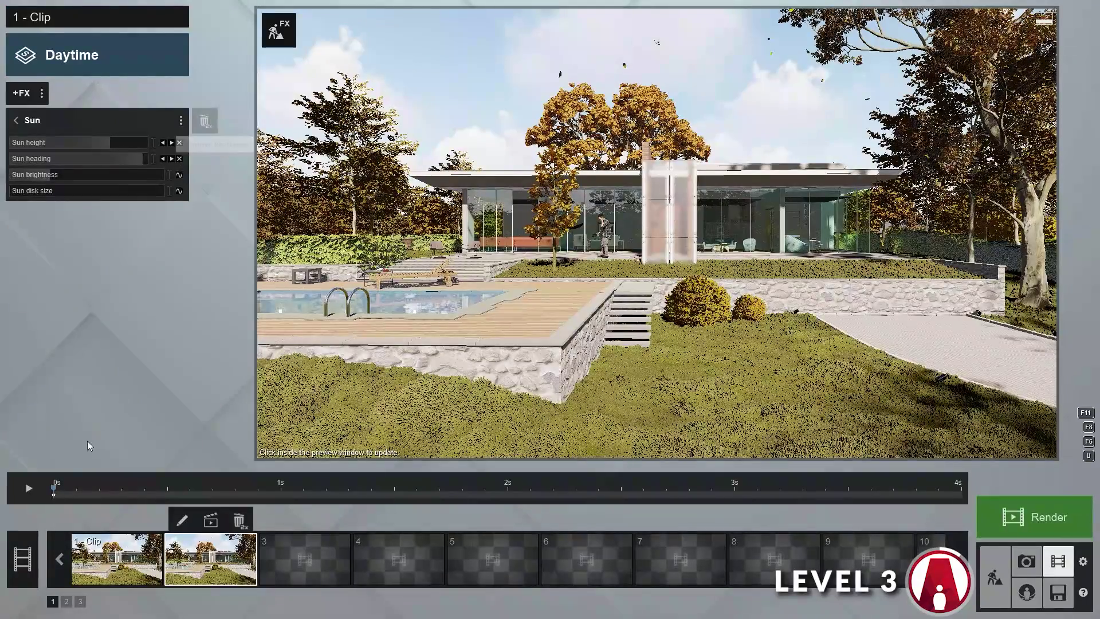
drag(58, 490, 975, 494)
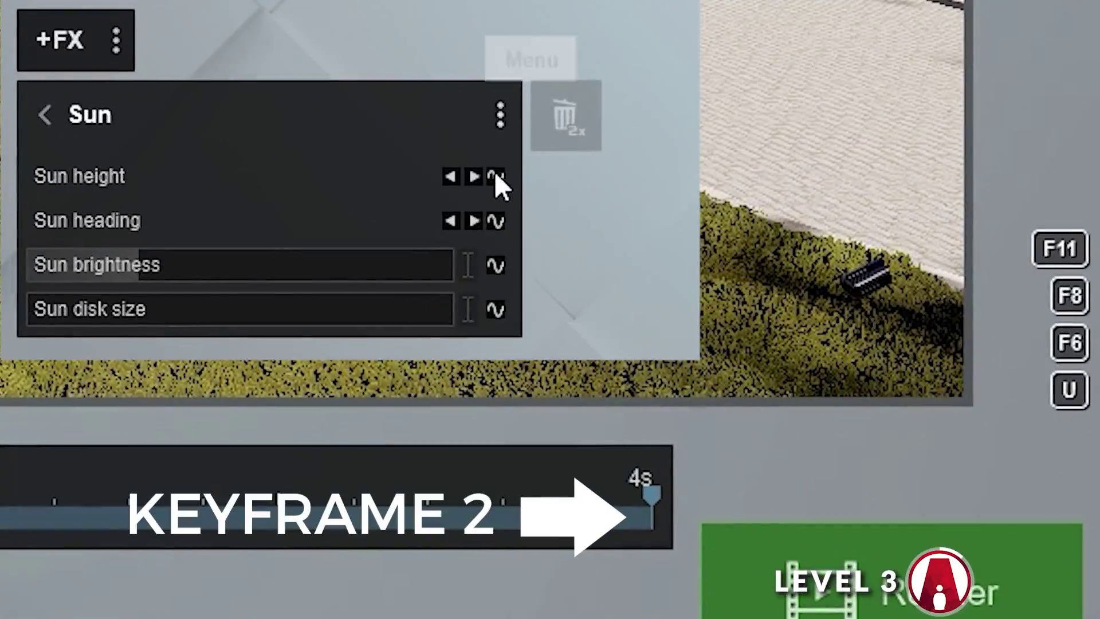
click(495, 177)
click(496, 221)
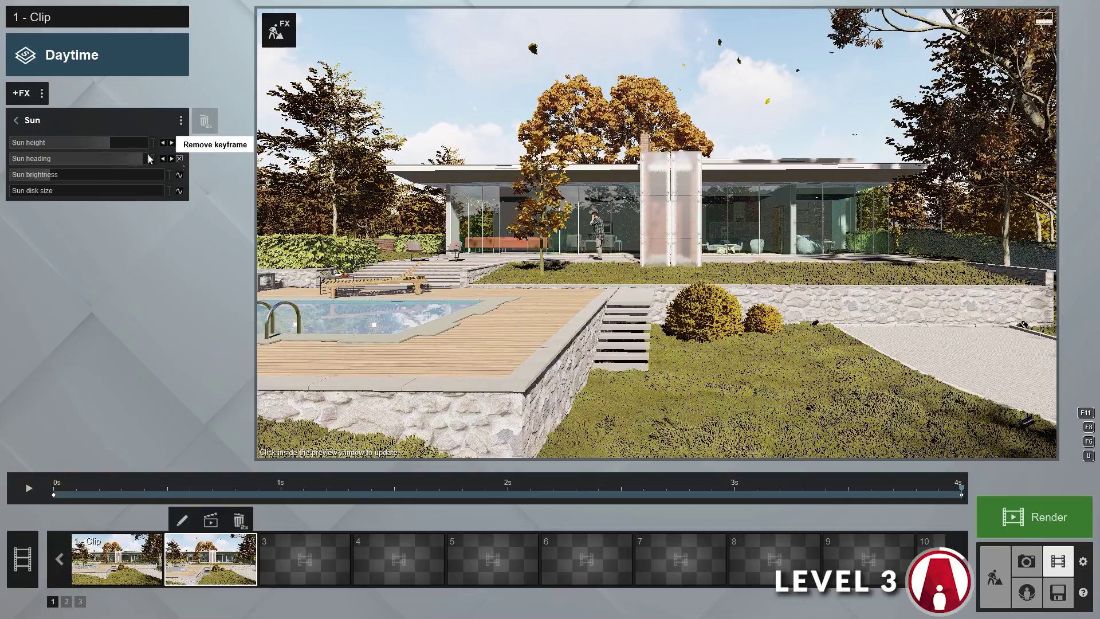
Step: Adjust the sun height at the end keyframe, lower the sun heading at the start keyframe, and play the second clip
mouse_move(110, 142)
mouse_move(110, 142)
mouse_down()
mouse_move(98, 143)
mouse_move(120, 161)
mouse_move(90, 160)
mouse_move(108, 142)
mouse_up()
drag(81, 490, 42, 485)
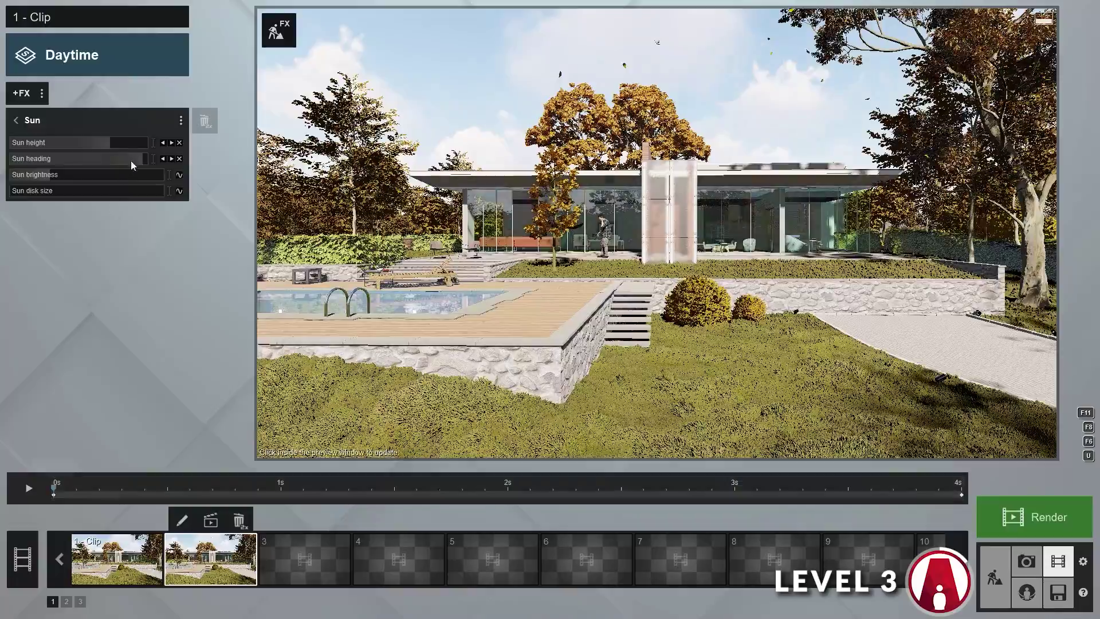
mouse_move(122, 163)
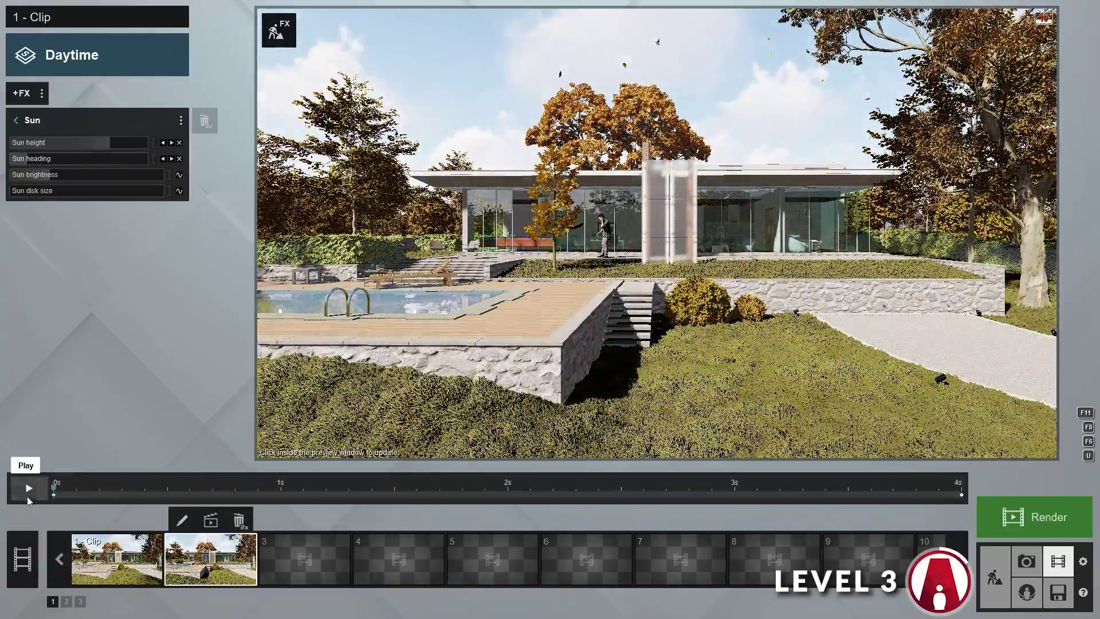
click(29, 489)
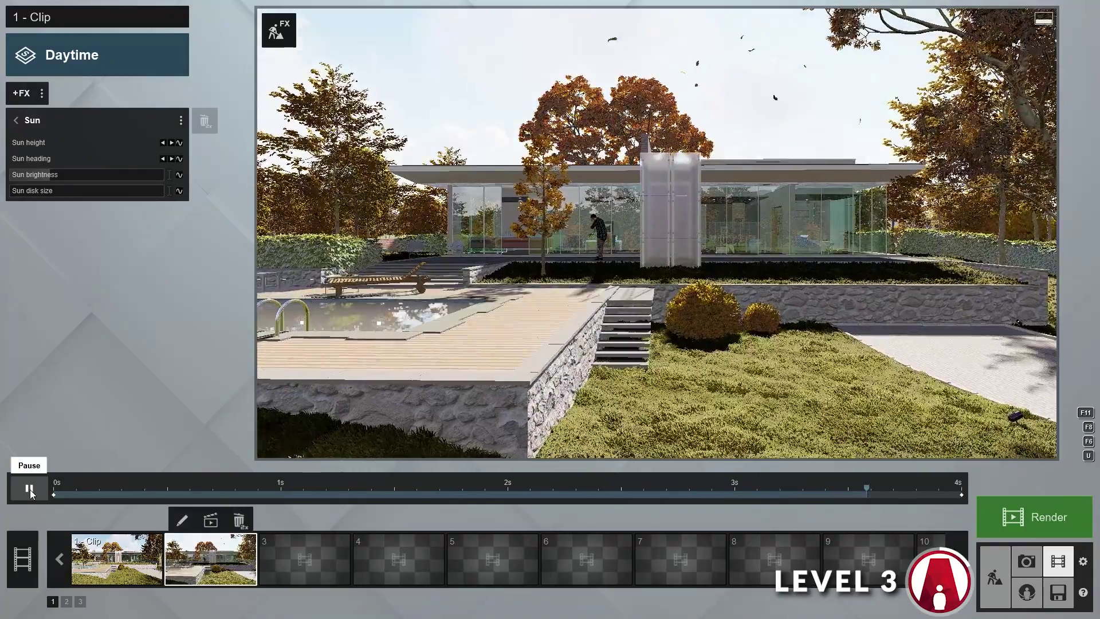
click(29, 489)
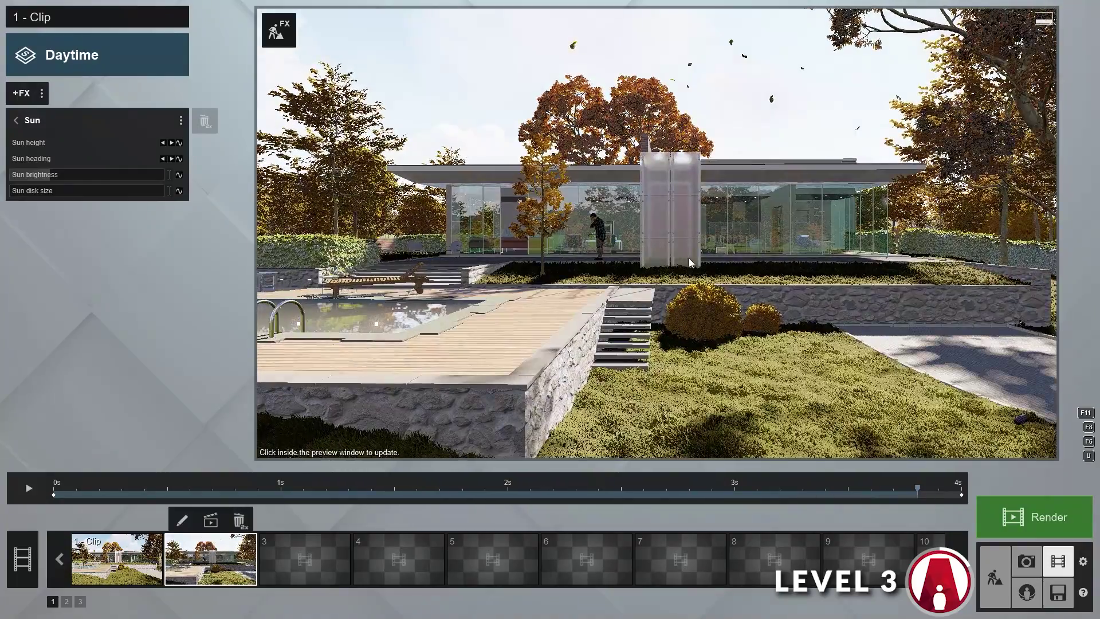
Step: Add the architectural Sun Study effect to the second clip
click(986, 582)
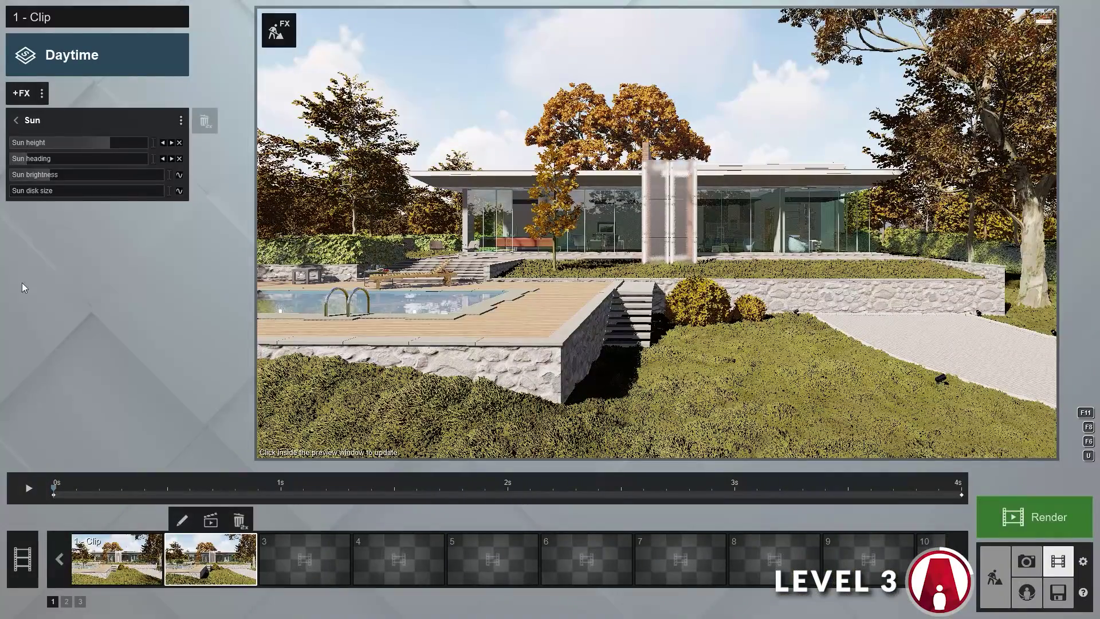
click(24, 287)
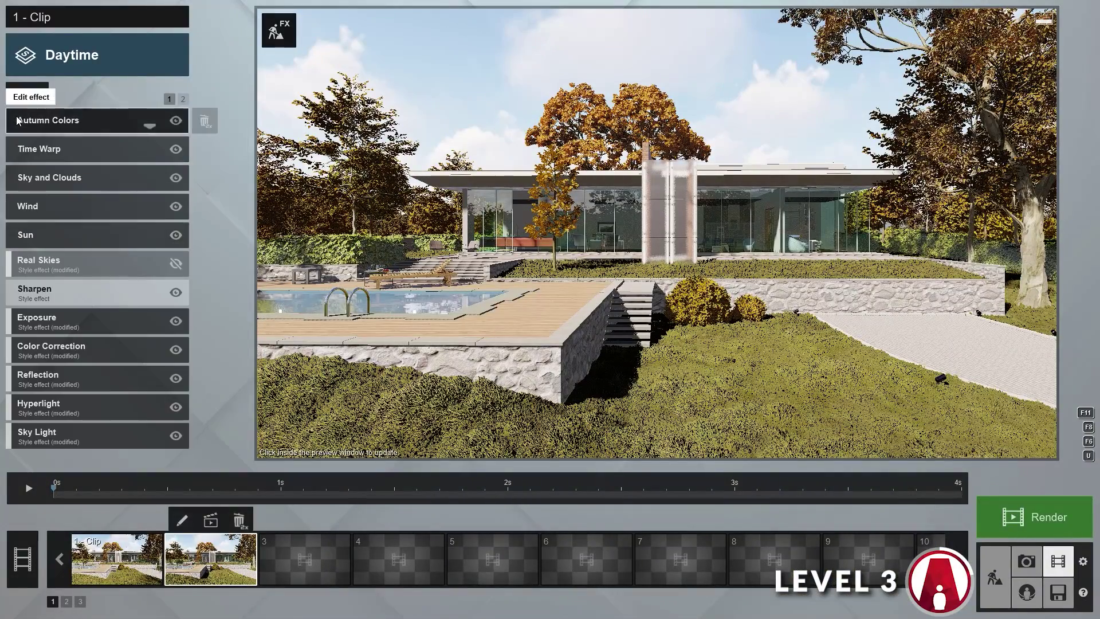
click(29, 95)
click(352, 243)
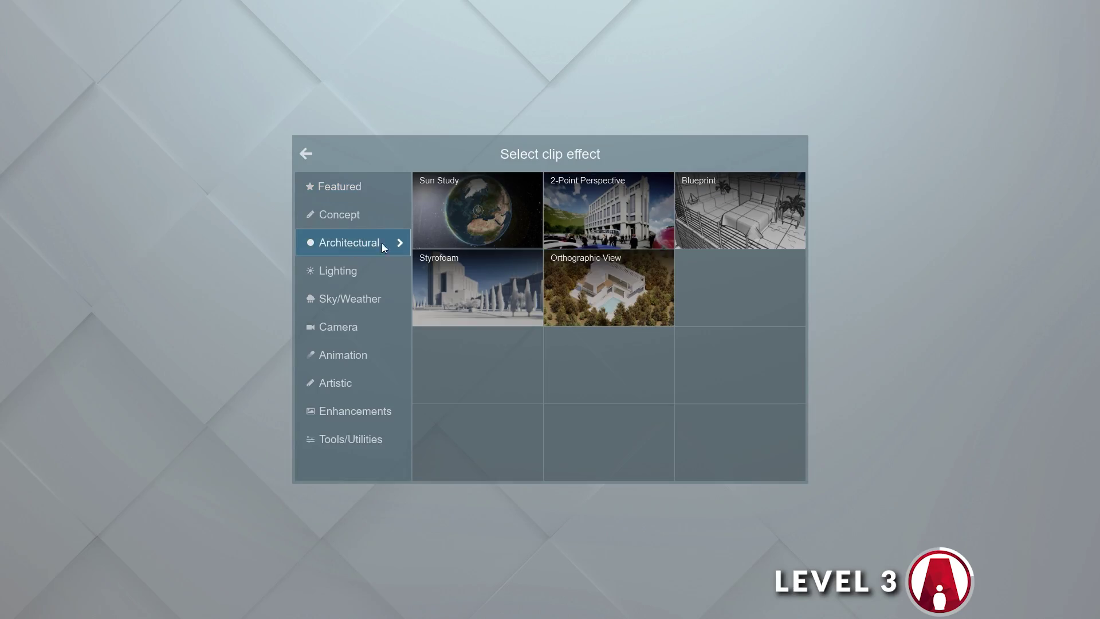
click(475, 211)
Step: Set the Sun Study location in the central United States at about 37.86 N / -101.66 W and adjust the time zone
click(29, 144)
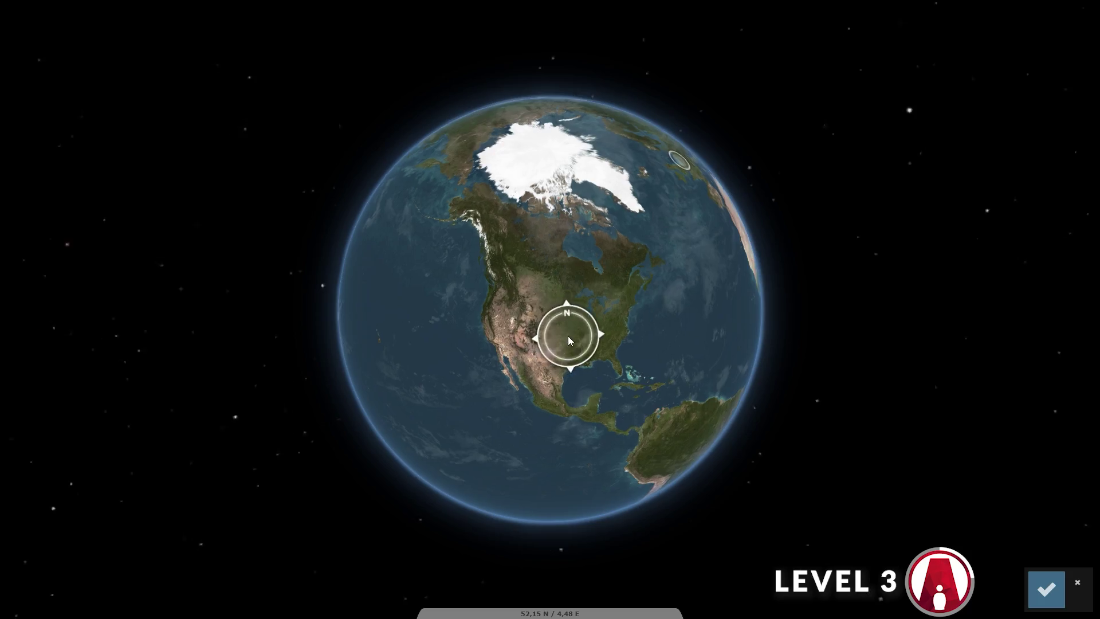
drag(569, 336, 552, 264)
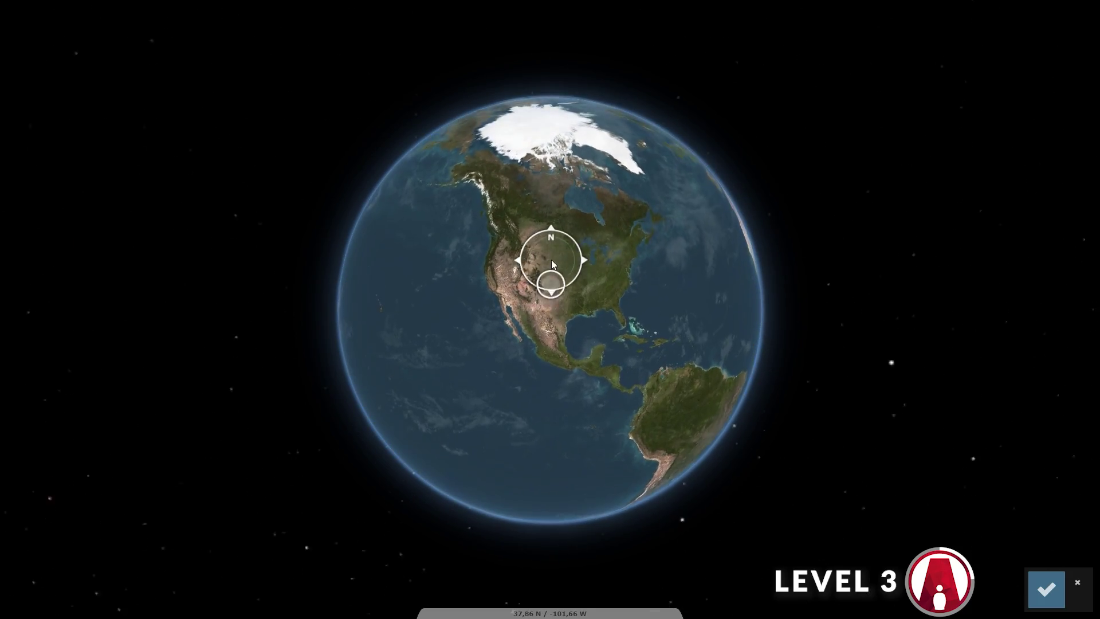
click(1046, 589)
drag(70, 252, 50, 246)
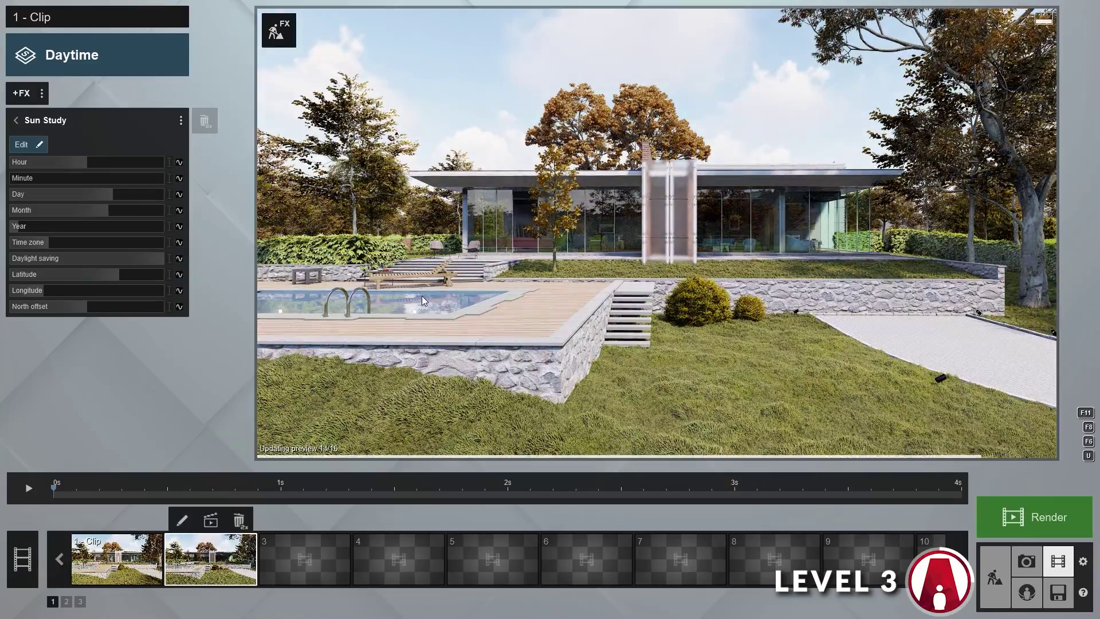
Step: Keyframe the Sun Study hour at the start of the clip, set a later afternoon hour at the end, and play the clip
click(179, 162)
drag(94, 487, 961, 488)
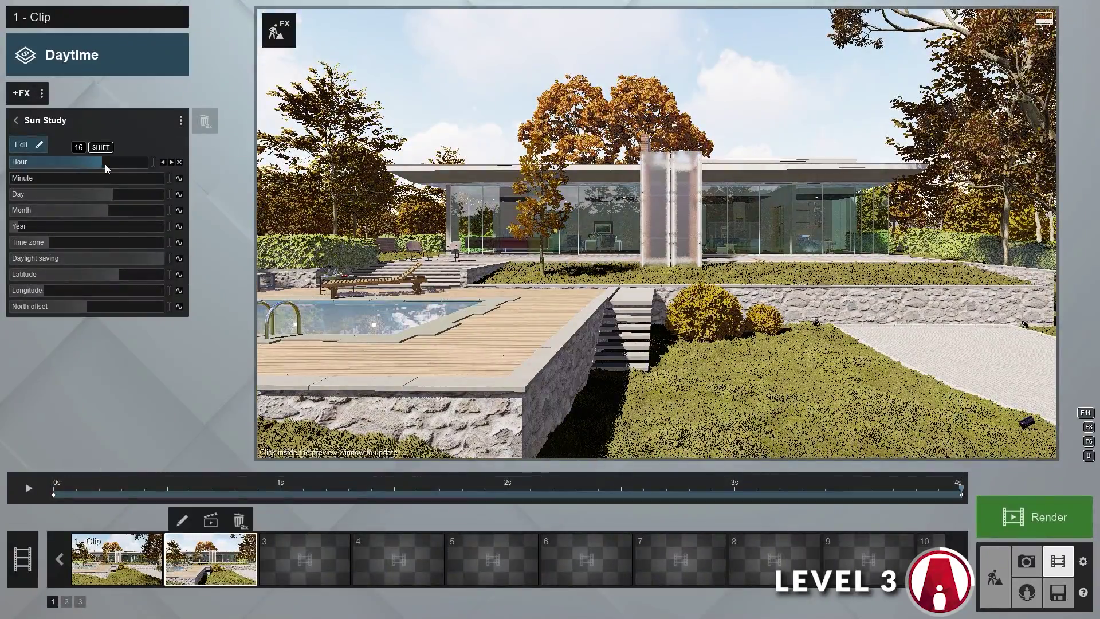
click(28, 488)
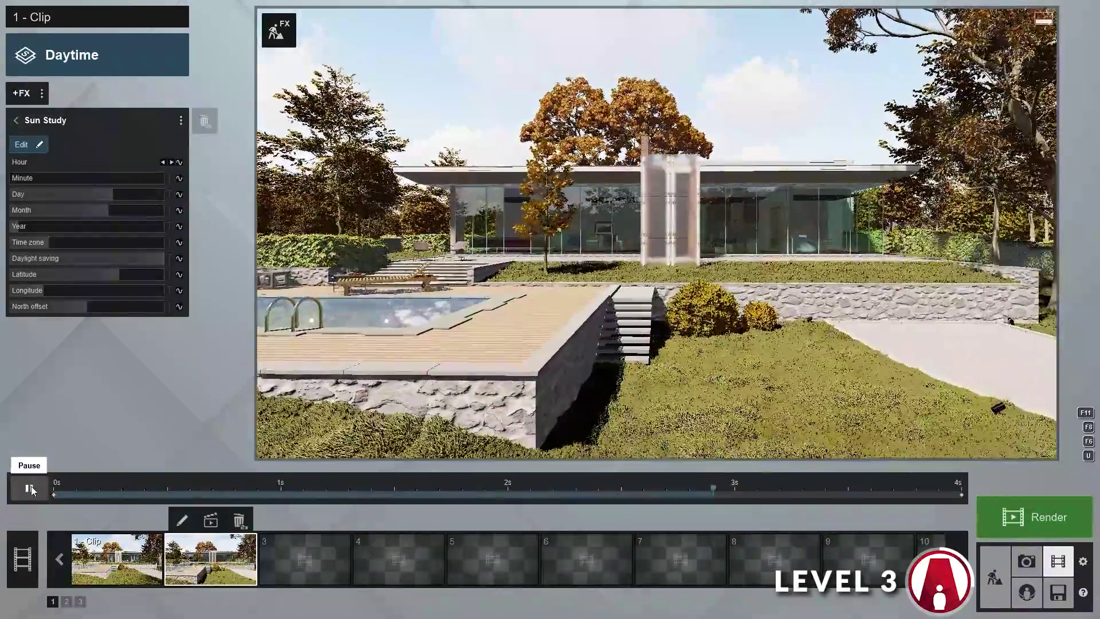
click(31, 488)
Step: Animate the Sky and Clouds position with keyframes at the clip's start and end, setting about the middle of the range at the end
click(16, 120)
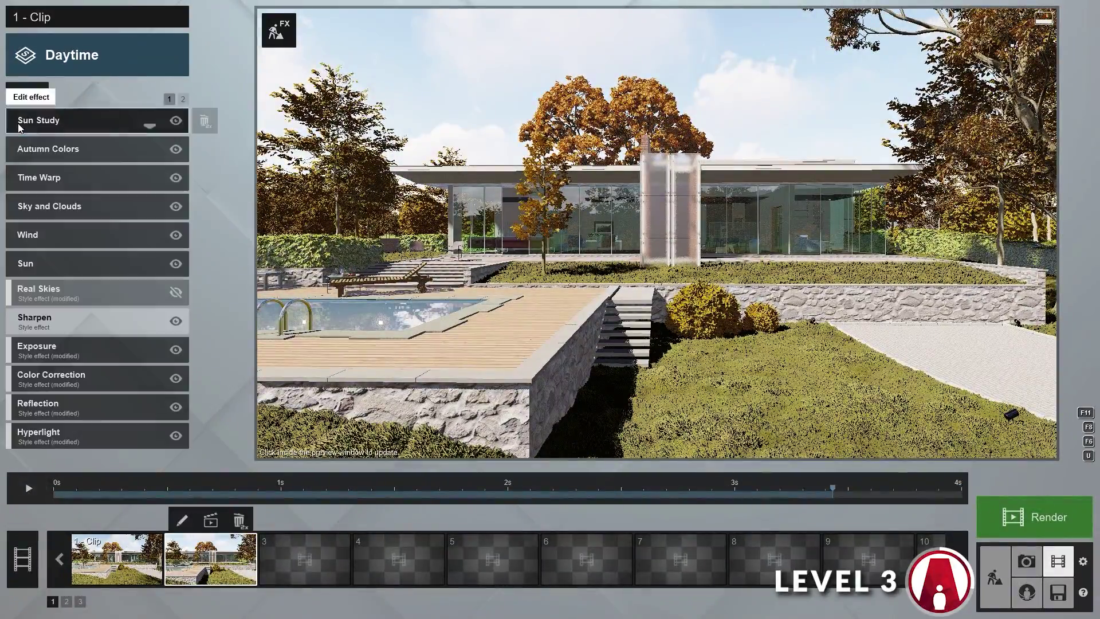
click(81, 207)
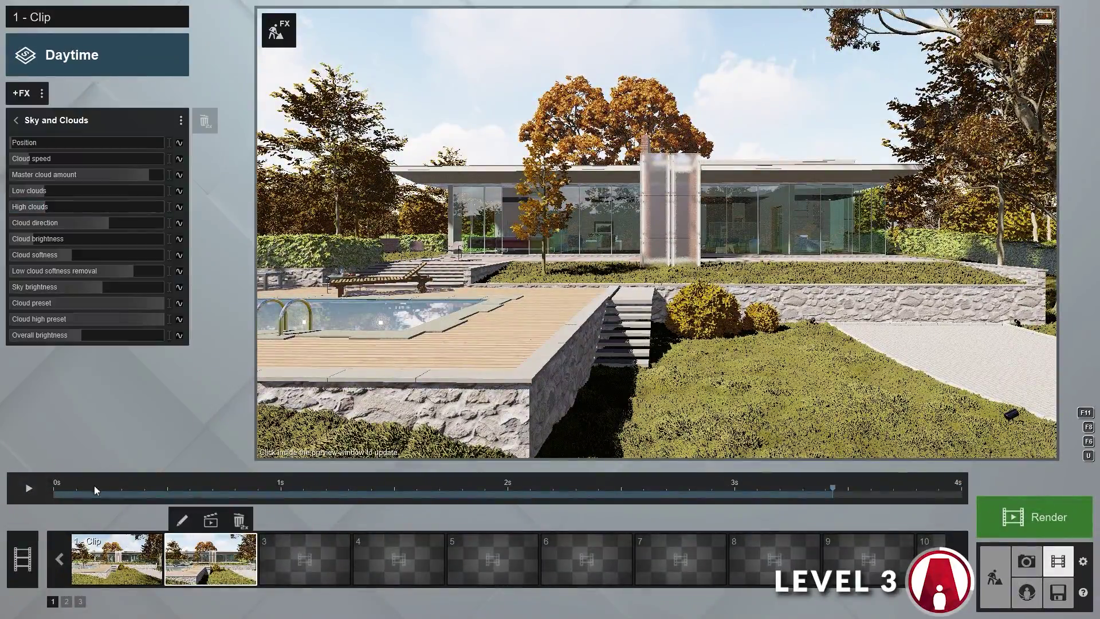
click(56, 489)
click(962, 488)
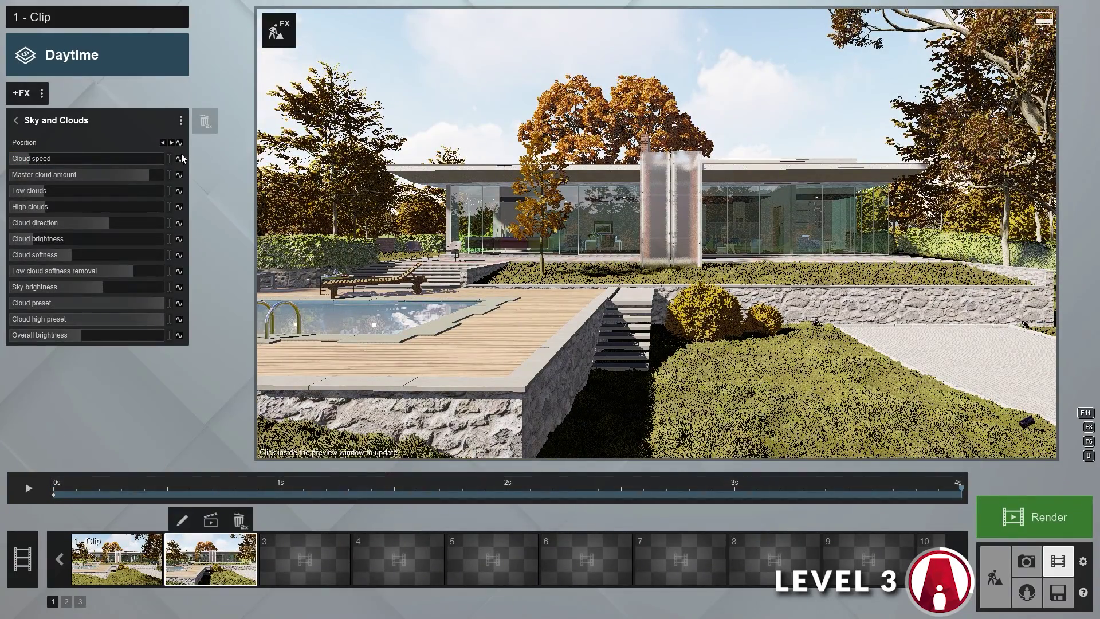
drag(120, 142, 74, 139)
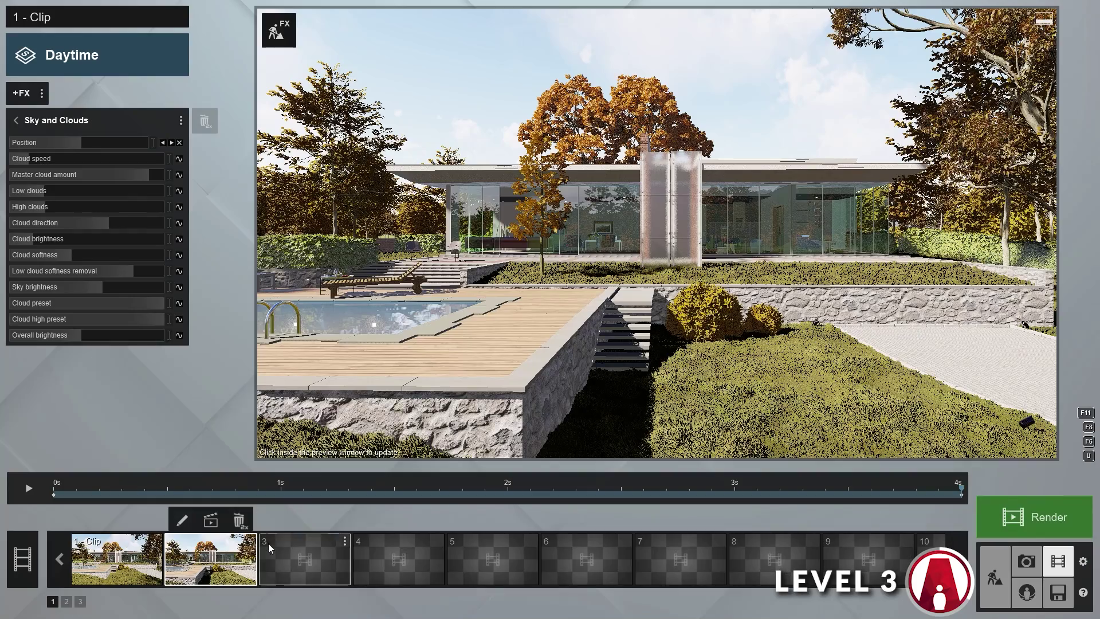
Step: Duplicate the second clip into the third slot and change its final Sun Study hour keyframe to a late evening hour
mouse_move(346, 541)
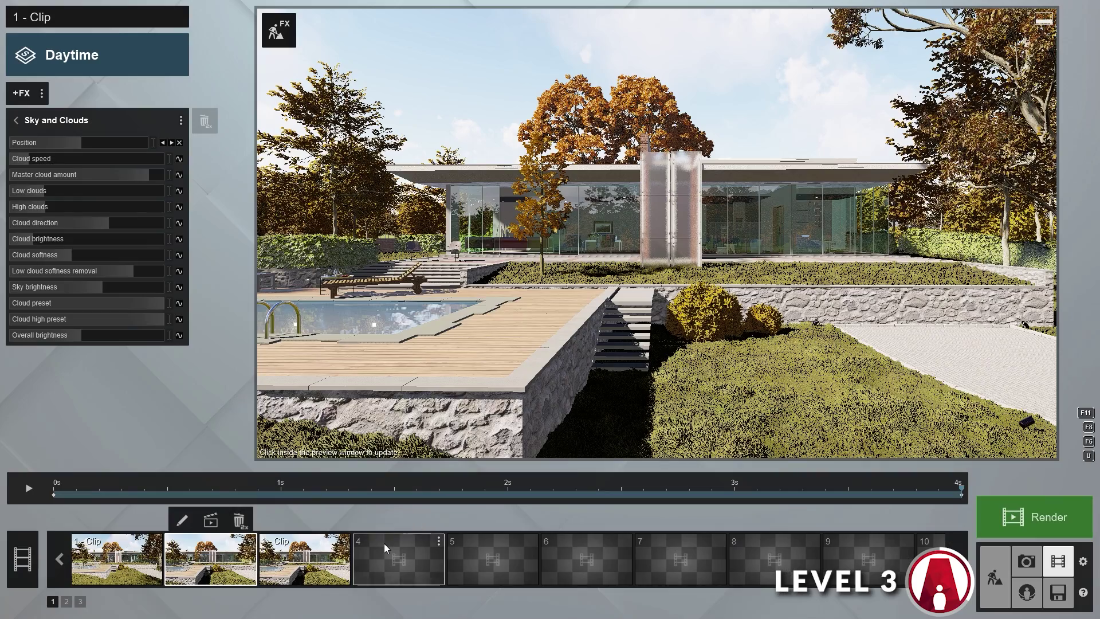
click(382, 542)
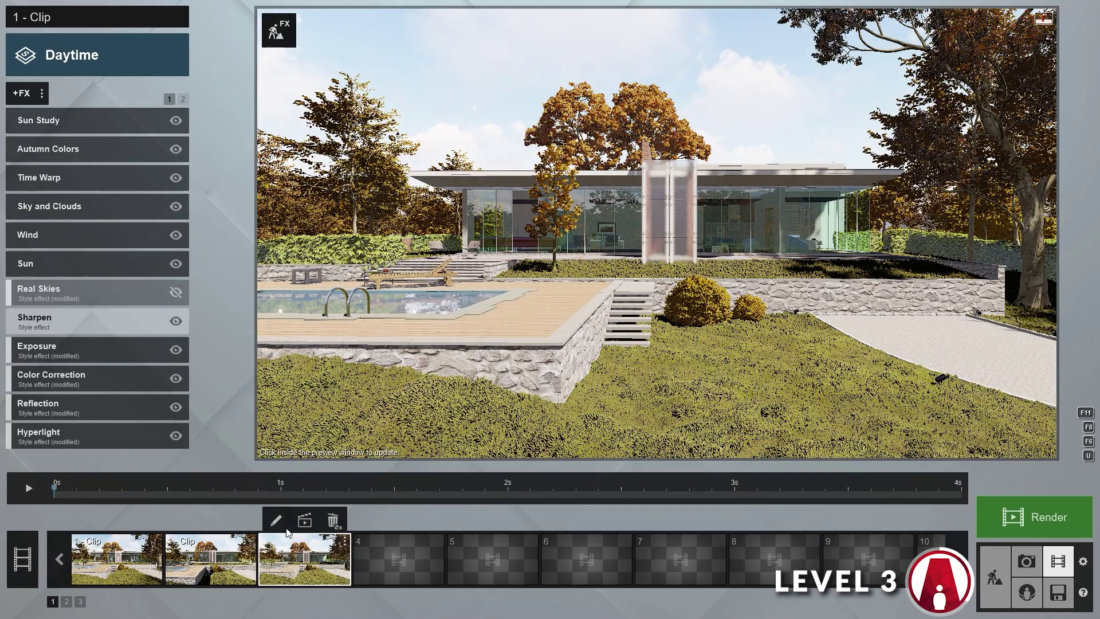
click(103, 126)
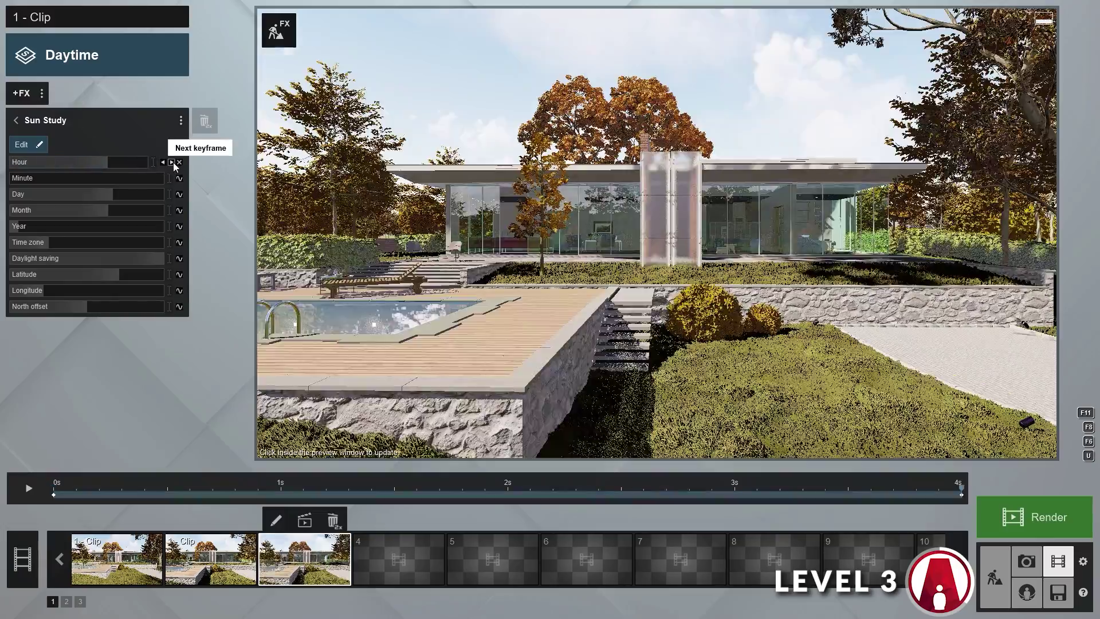
shift+drag(134, 165, 142, 163)
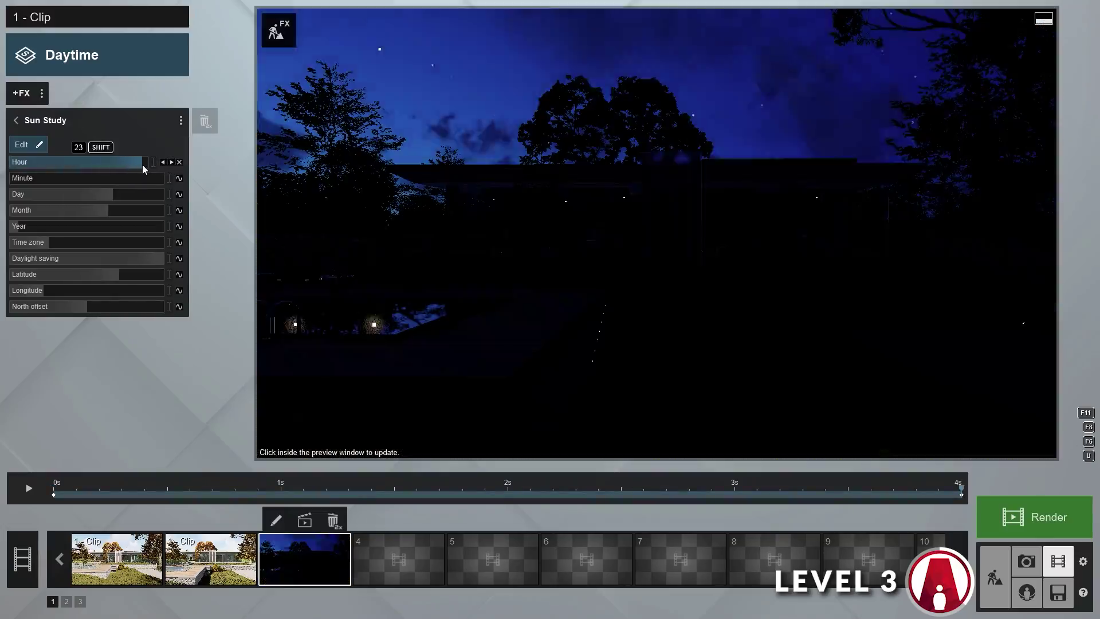
drag(67, 486, 967, 495)
click(831, 225)
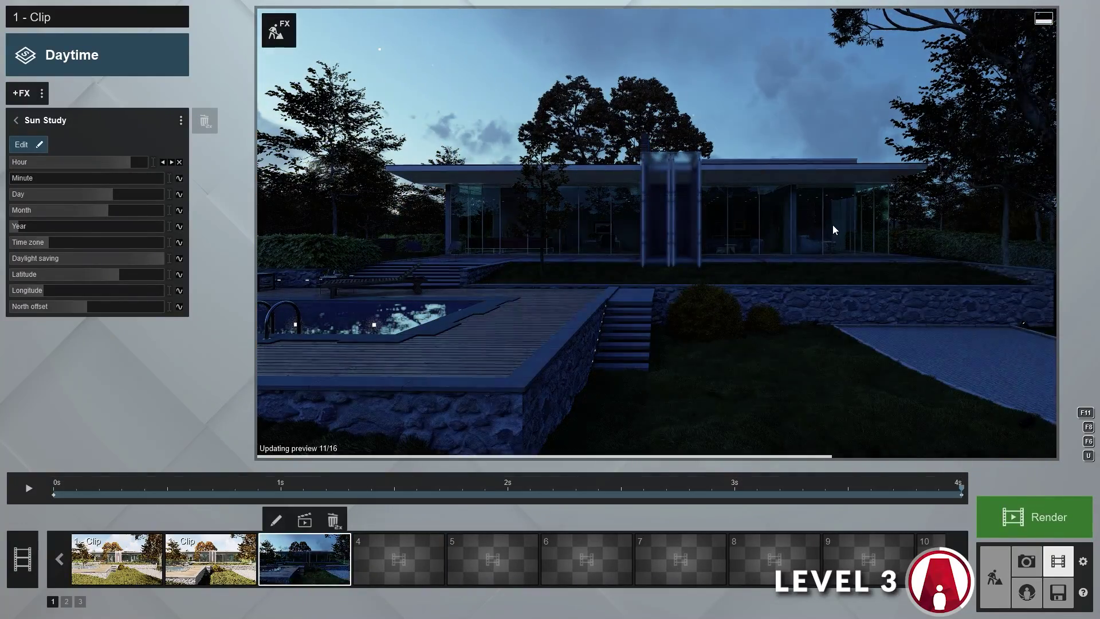
Step: Add the Layer Visibility effect to the third clip with a keyframe at 0 s
click(16, 92)
click(351, 439)
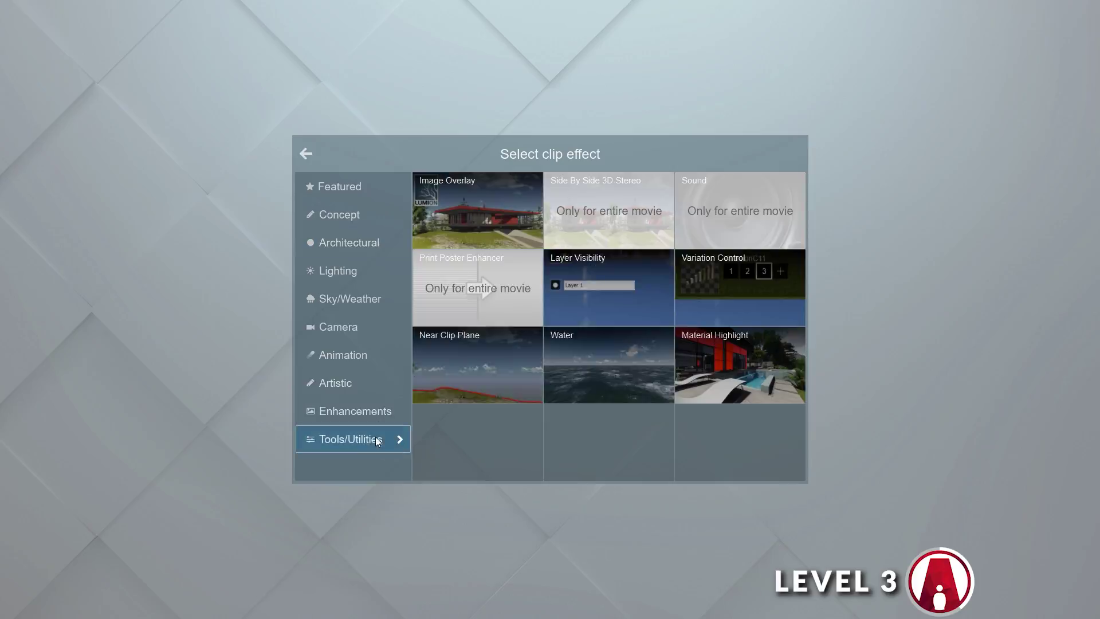
click(617, 280)
click(47, 475)
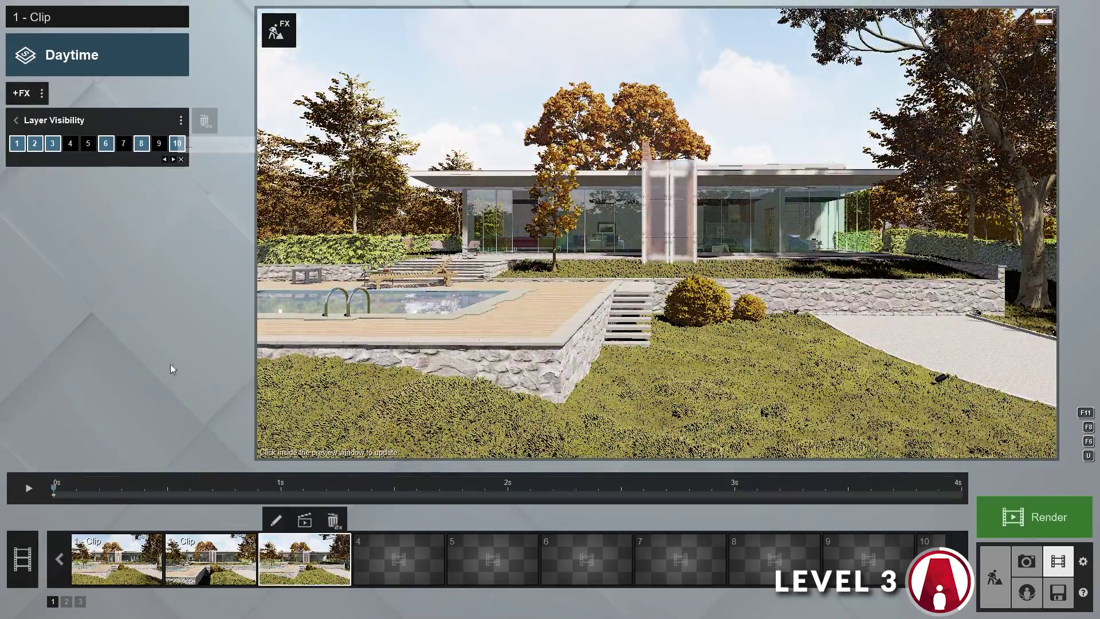
Step: Create a Layer Visibility keyframe at about 3.4 s, switch on layers 4 and 5 there, and scrub through the clip to check it
drag(53, 492, 827, 476)
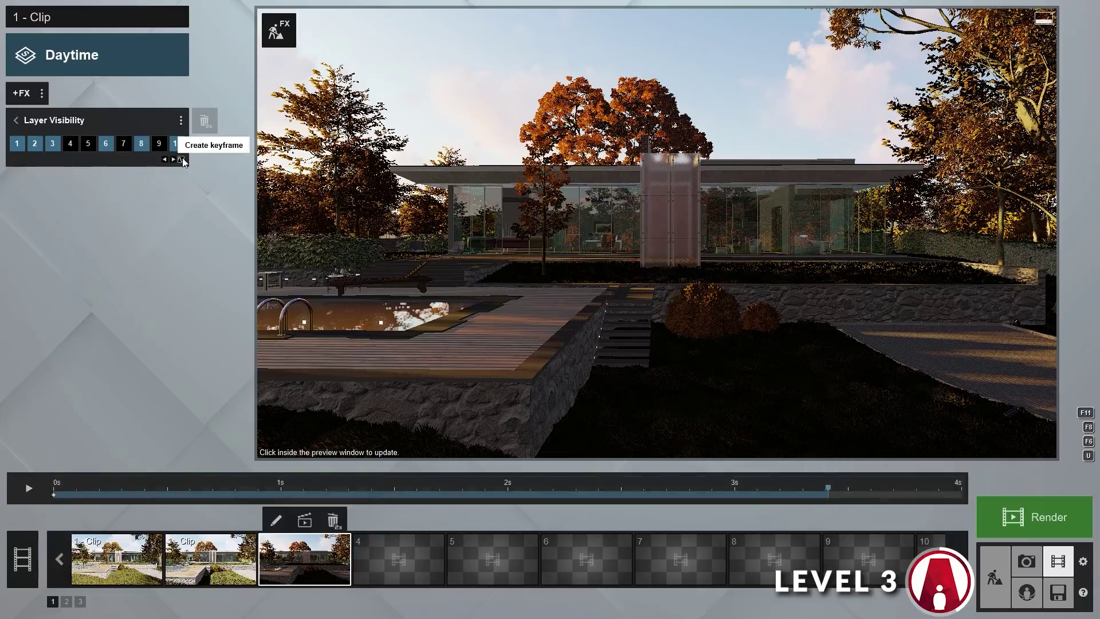
click(182, 160)
click(70, 143)
click(87, 143)
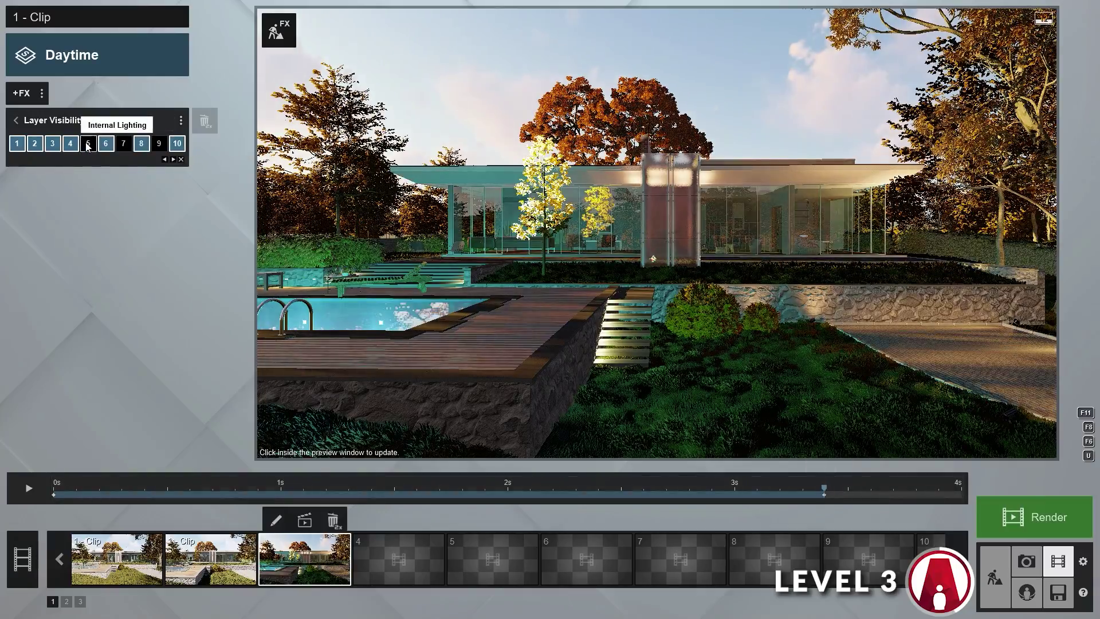
drag(57, 491, 958, 492)
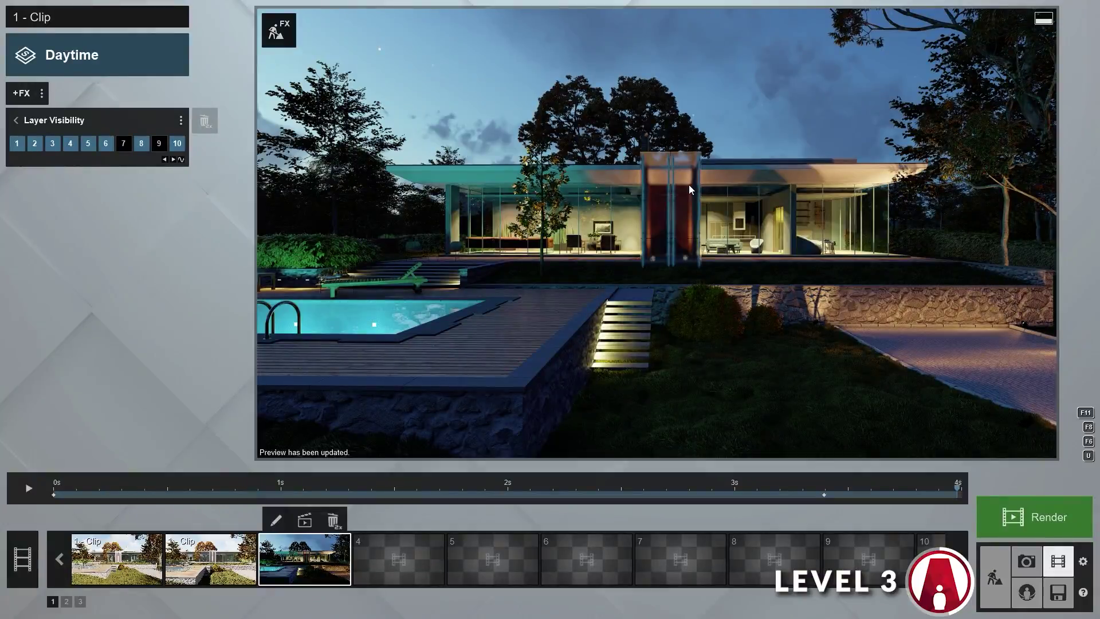
Step: Select all the scene's lights in Build mode and set their Night activation to On
click(995, 578)
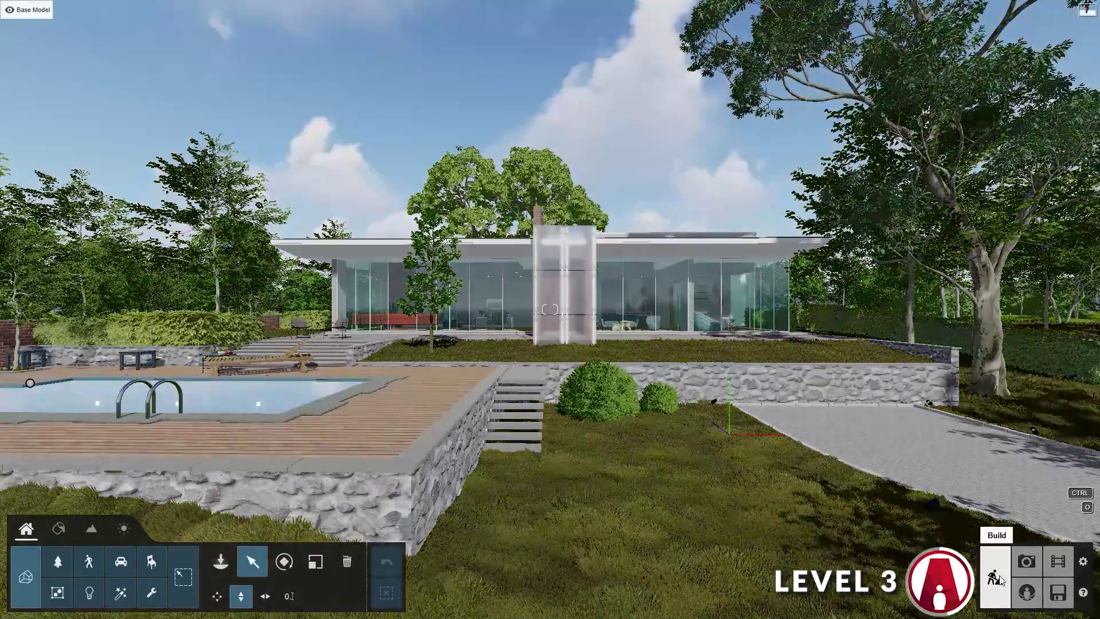
mouse_move(248, 14)
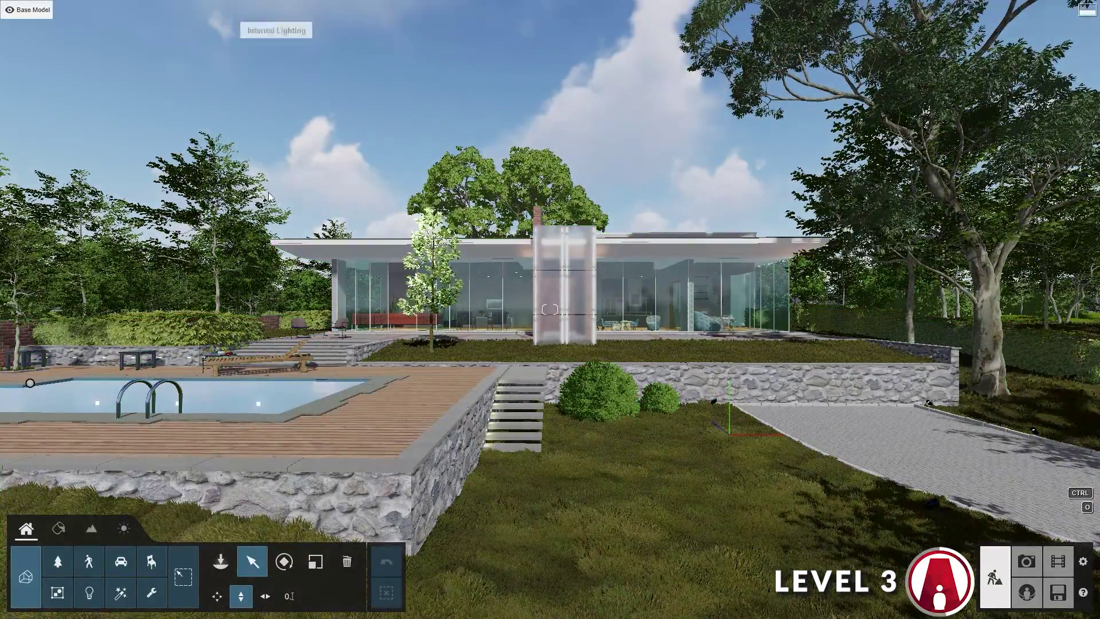
click(91, 591)
right_drag(348, 322, 691, 392)
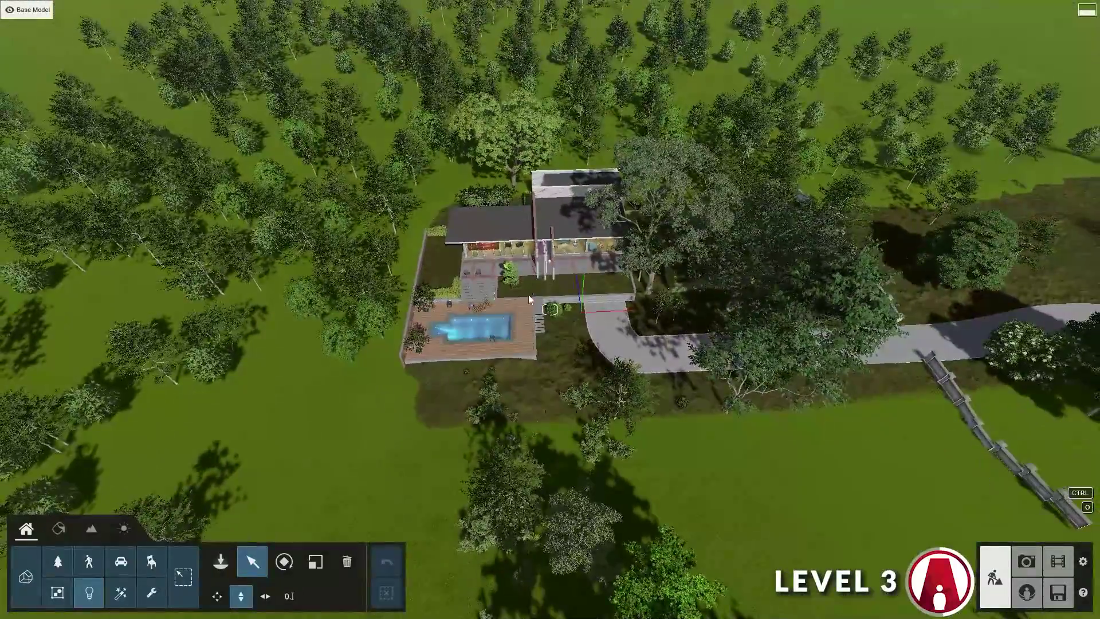
ctrl+drag(192, 93, 968, 618)
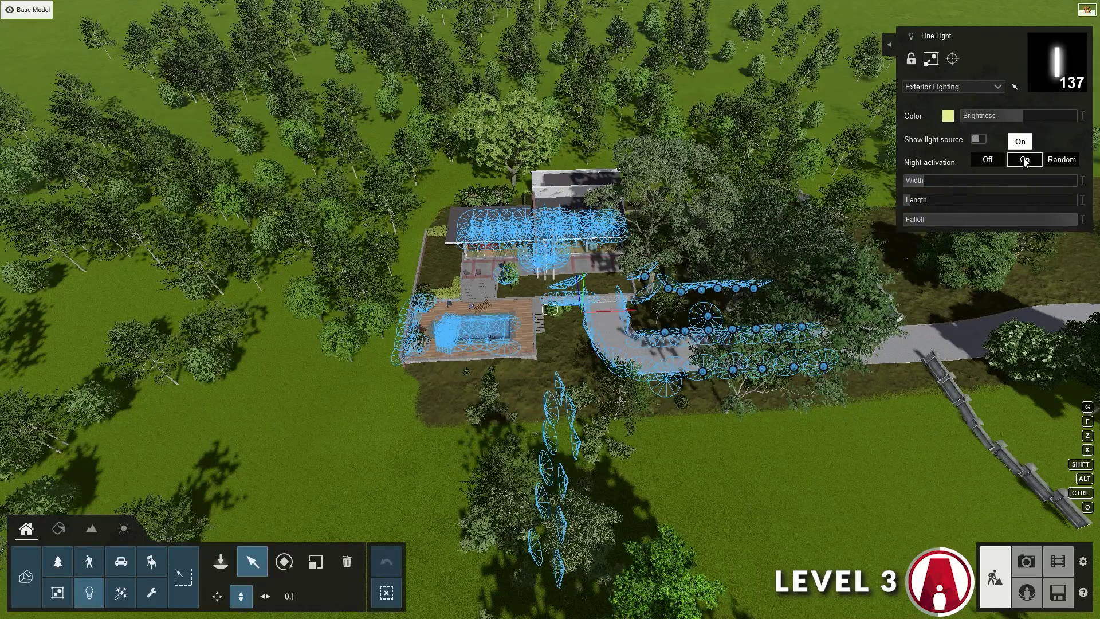
Step: Scrub through the third clip with Layer Visibility disabled, and reselect all the scene's lights in Build mode
click(1059, 568)
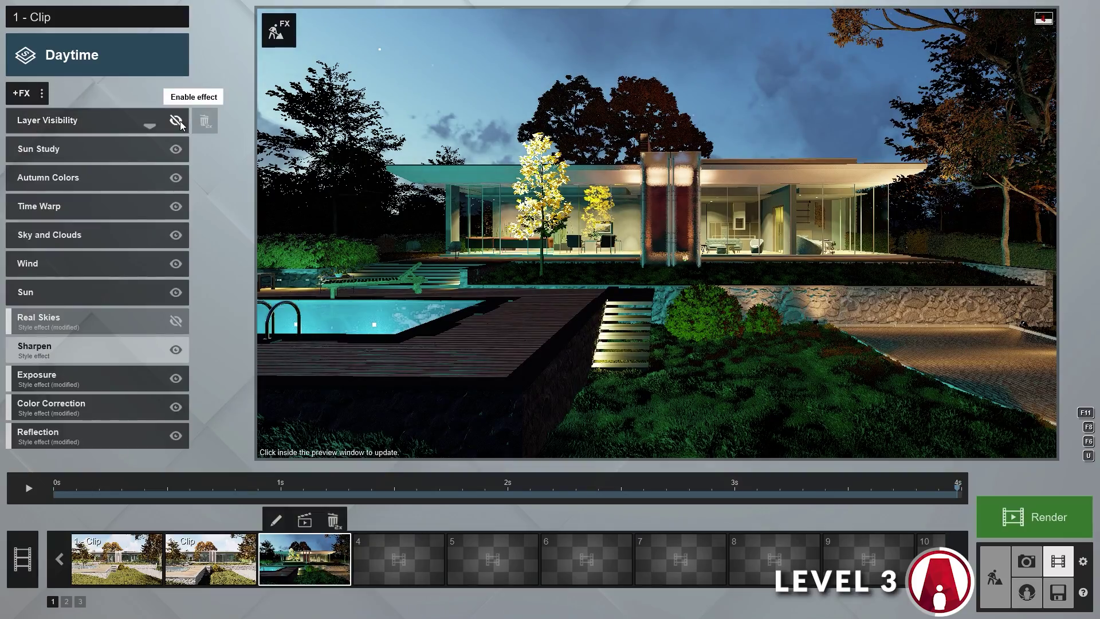
drag(57, 491, 927, 496)
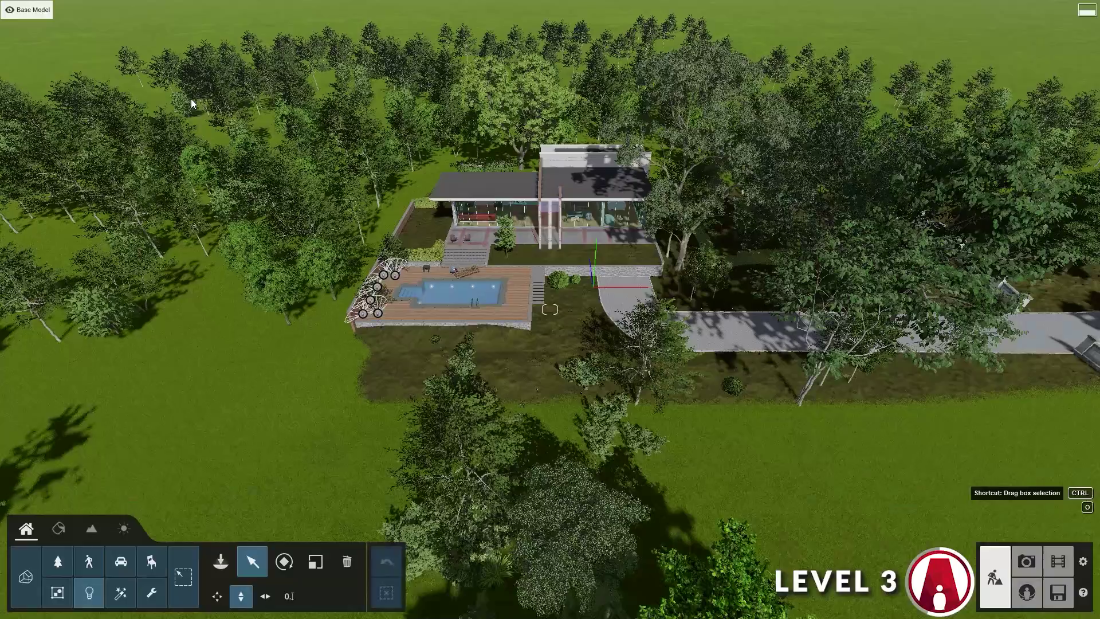
ctrl+drag(190, 99, 1060, 618)
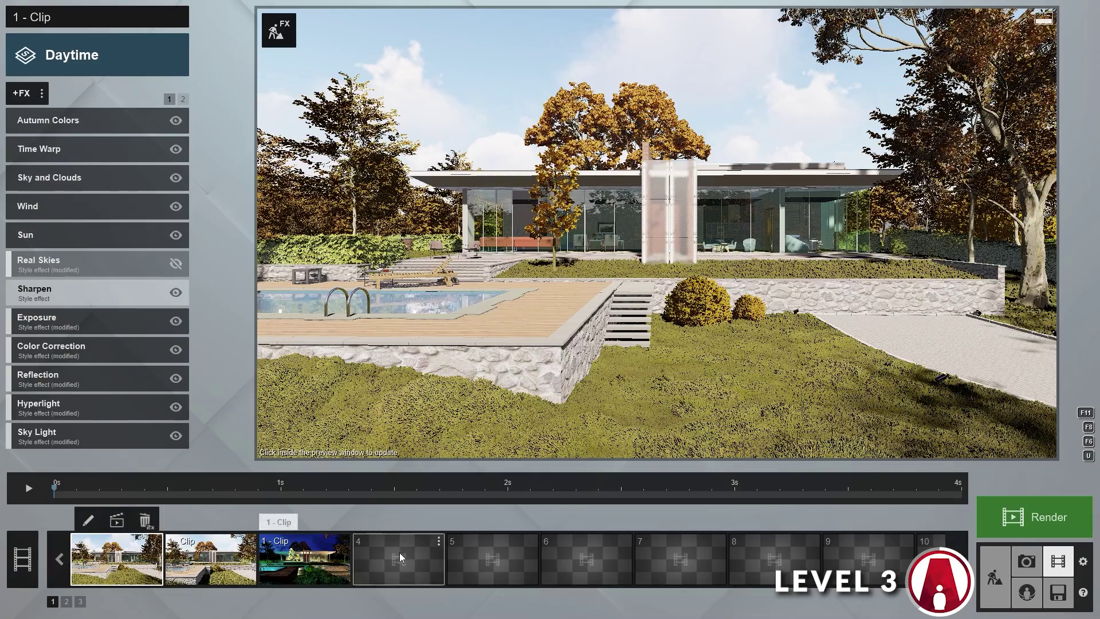
Step: Paste the first clip into the fourth slot with Autumn Colors disabled, and add the Precipitation effect to it
click(400, 552)
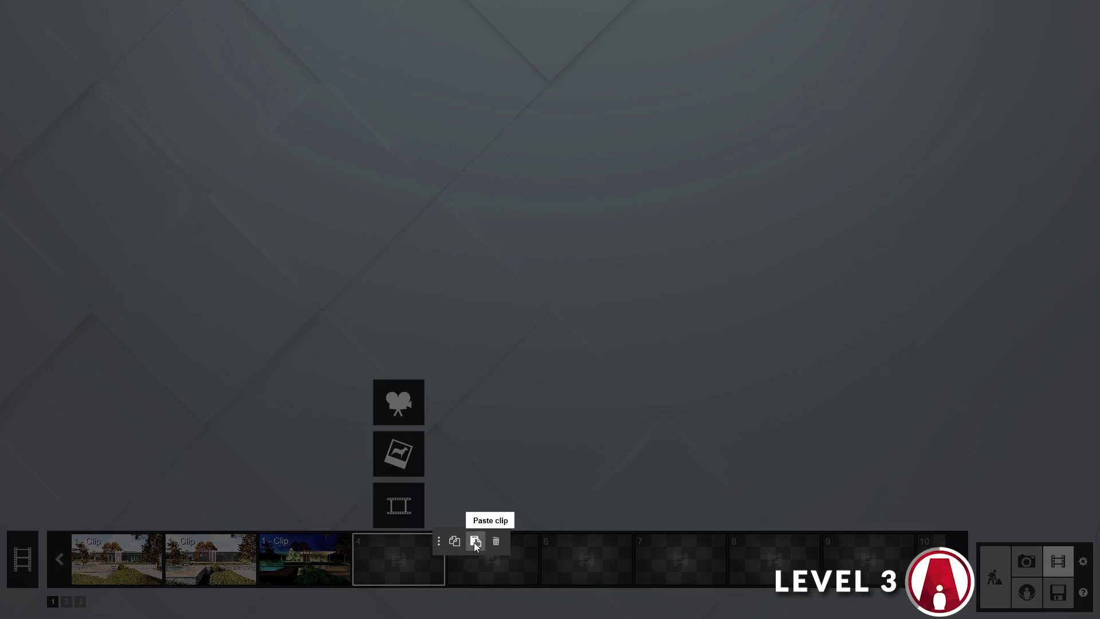
click(475, 542)
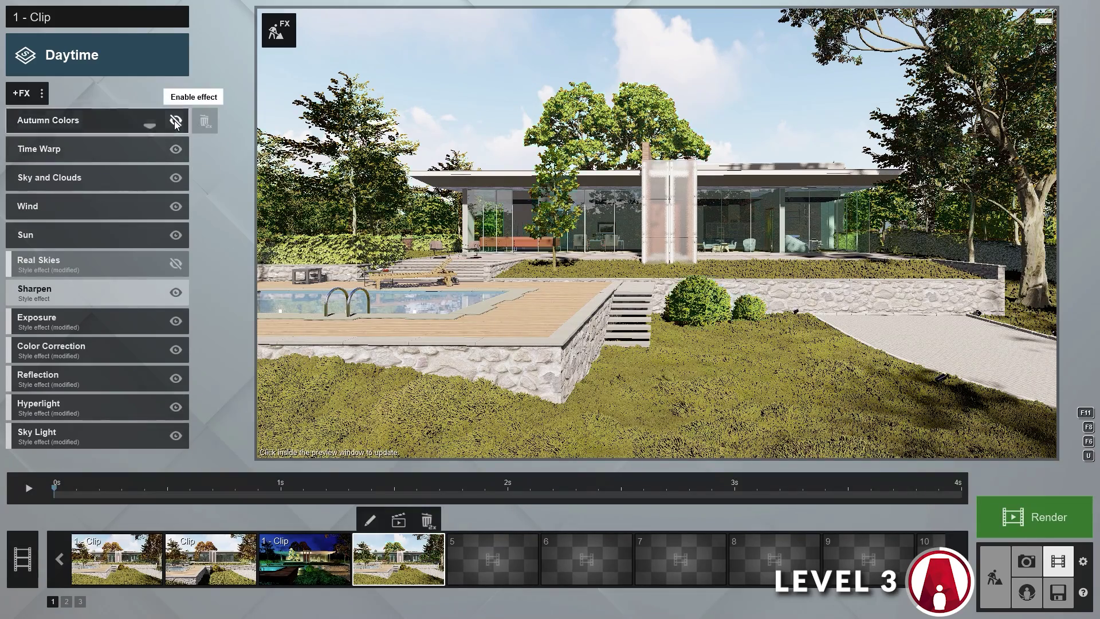
click(21, 92)
click(357, 295)
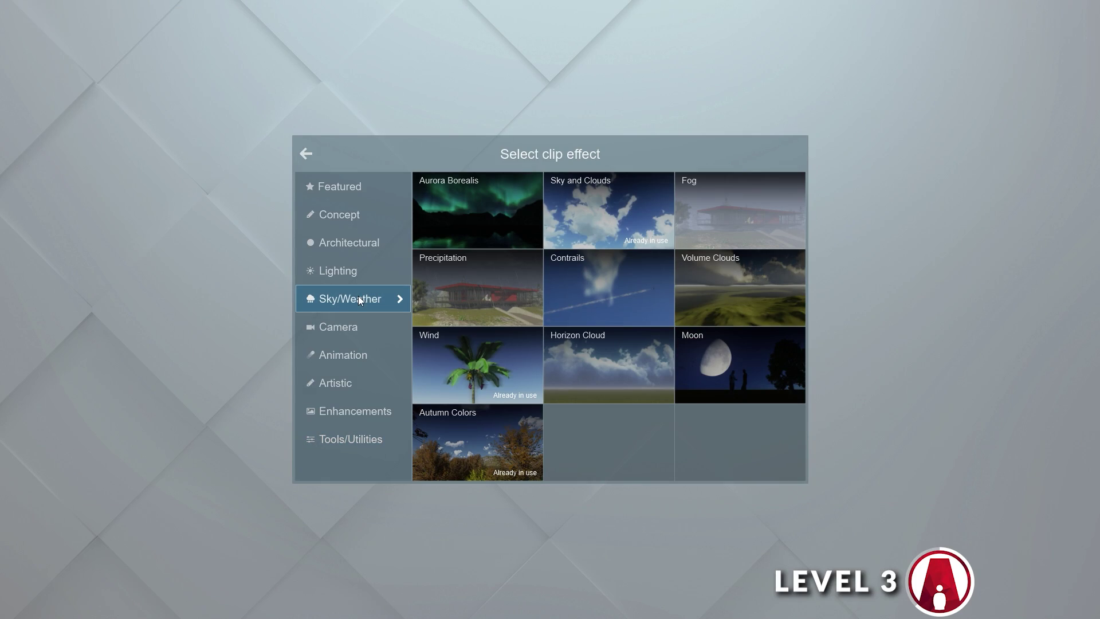
click(487, 278)
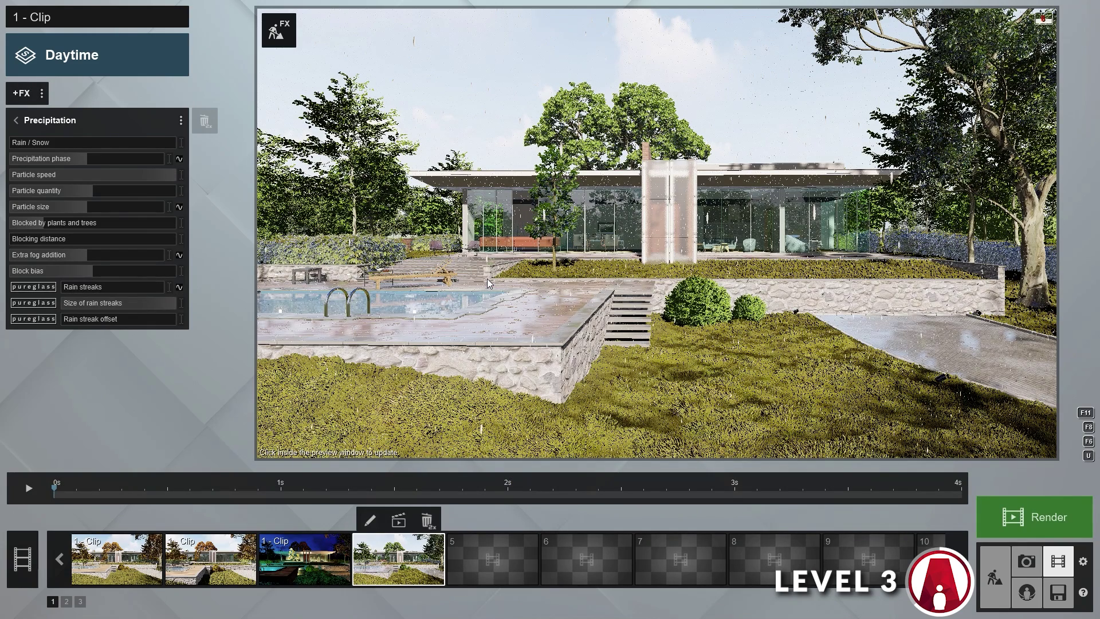
Step: Set Rain / Snow to 0.0 for rain and keyframe Precipitation phase and Particle size at zero at 0 s
mouse_move(25, 142)
mouse_down()
mouse_move(158, 159)
mouse_move(12, 151)
mouse_up()
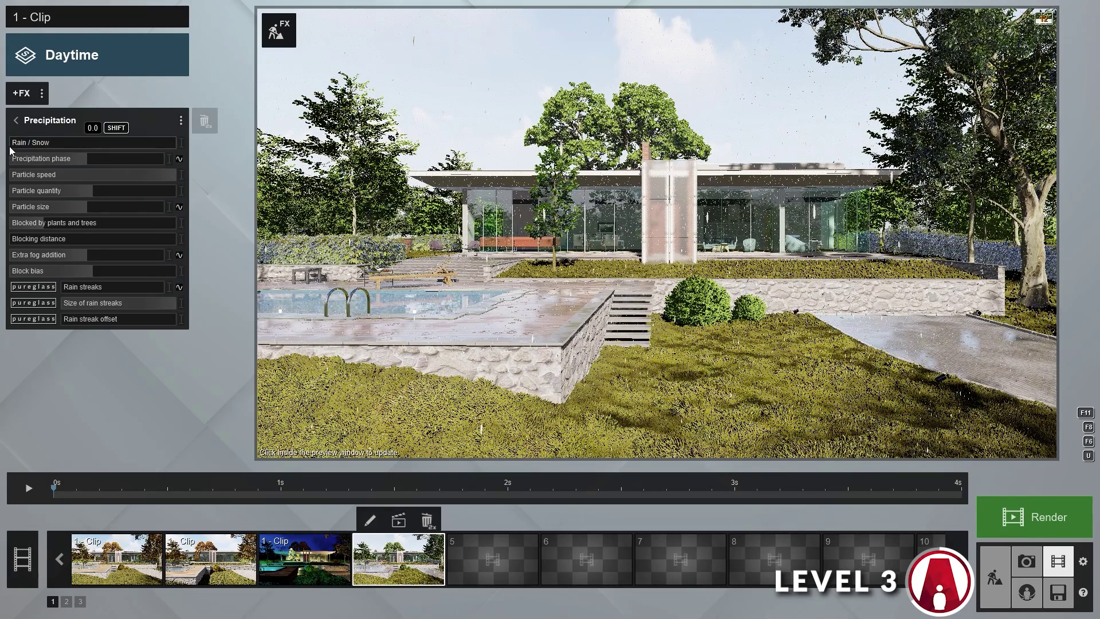
click(180, 160)
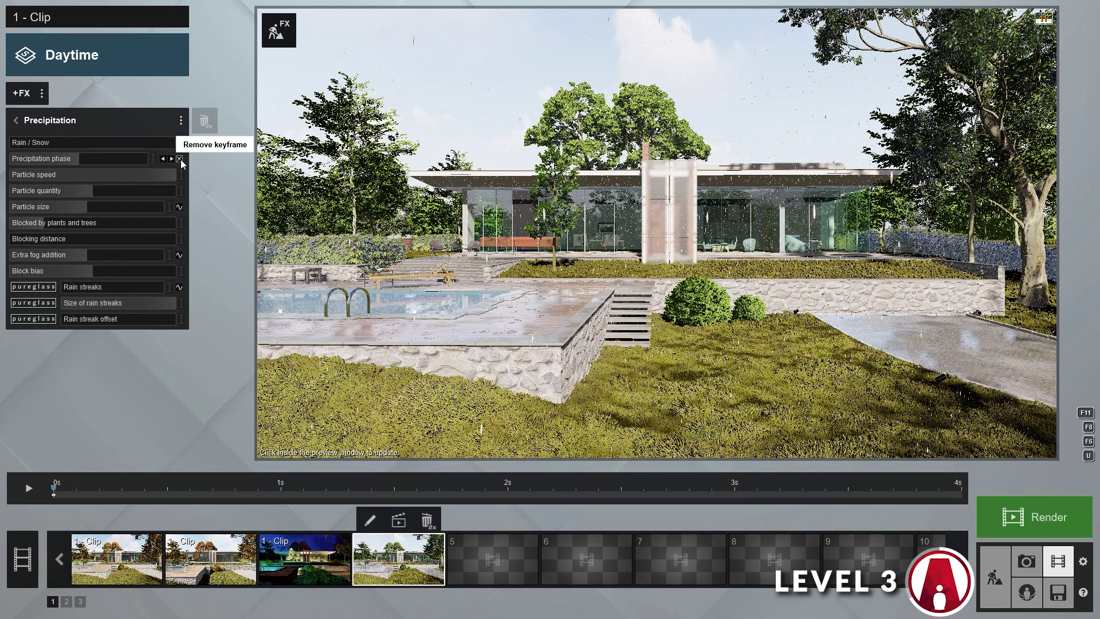
click(180, 207)
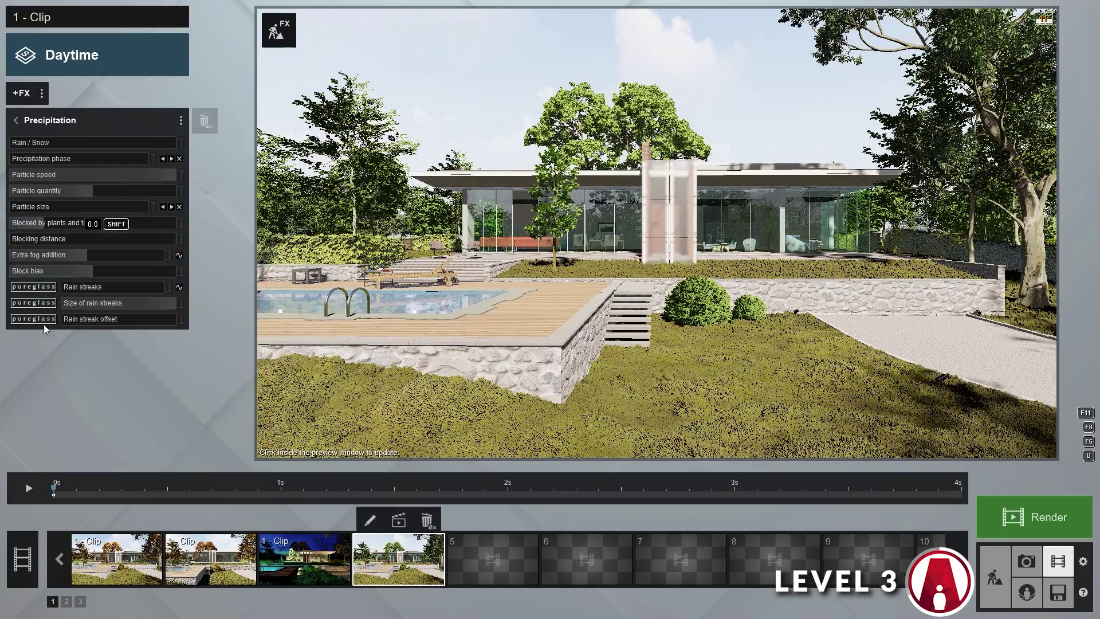
Step: Keyframe raised Precipitation phase and Particle size values at about 1 s, and play the fourth clip to check the rain
drag(53, 492, 283, 489)
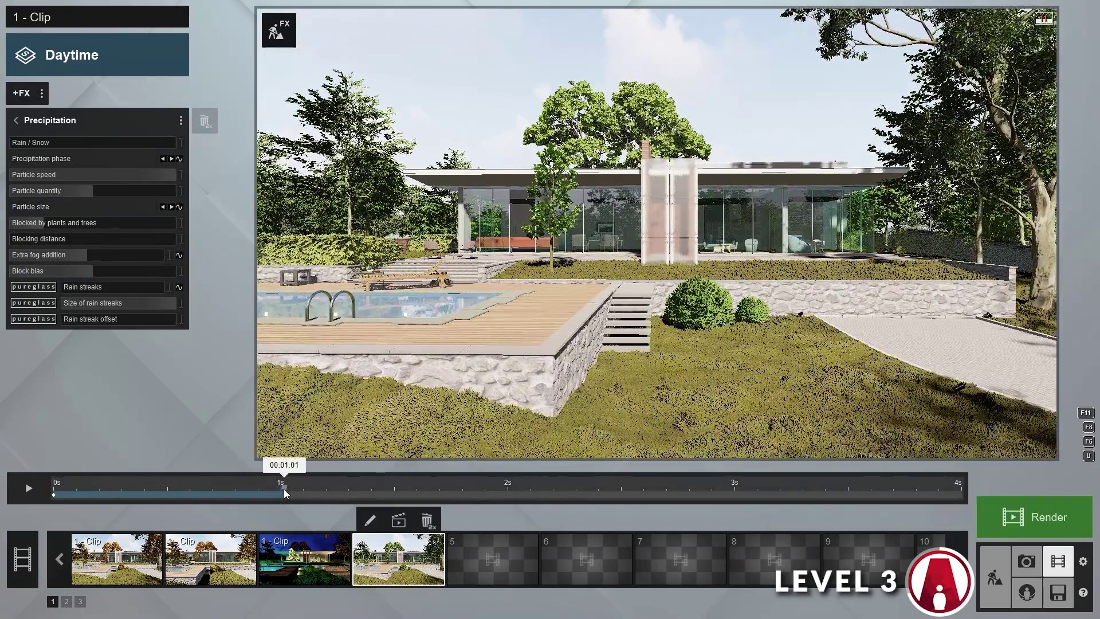
click(180, 207)
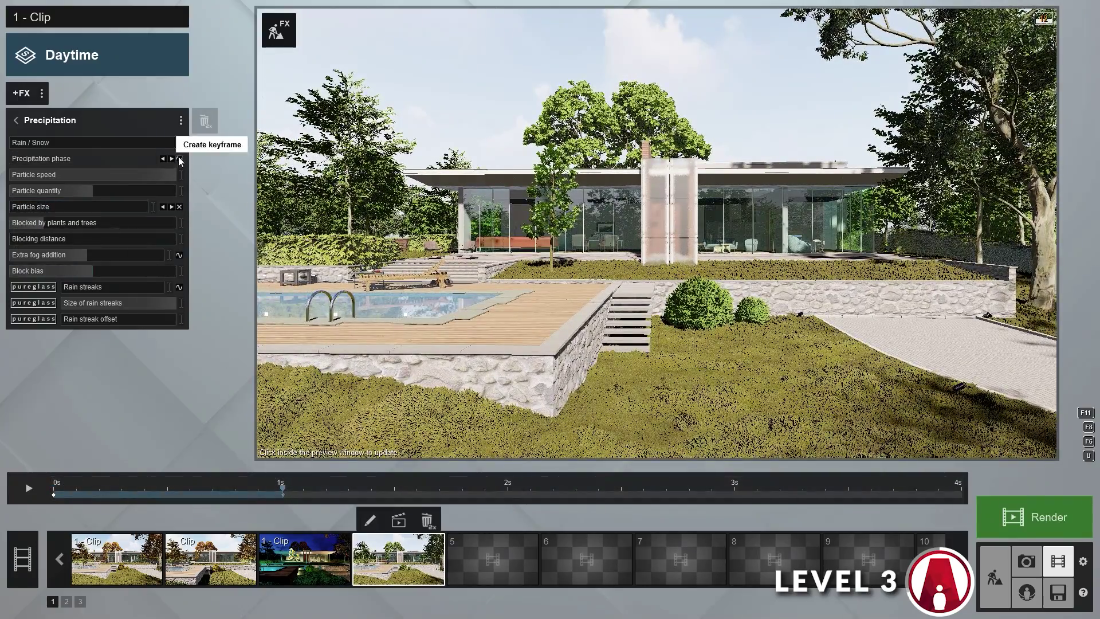
drag(72, 161, 58, 194)
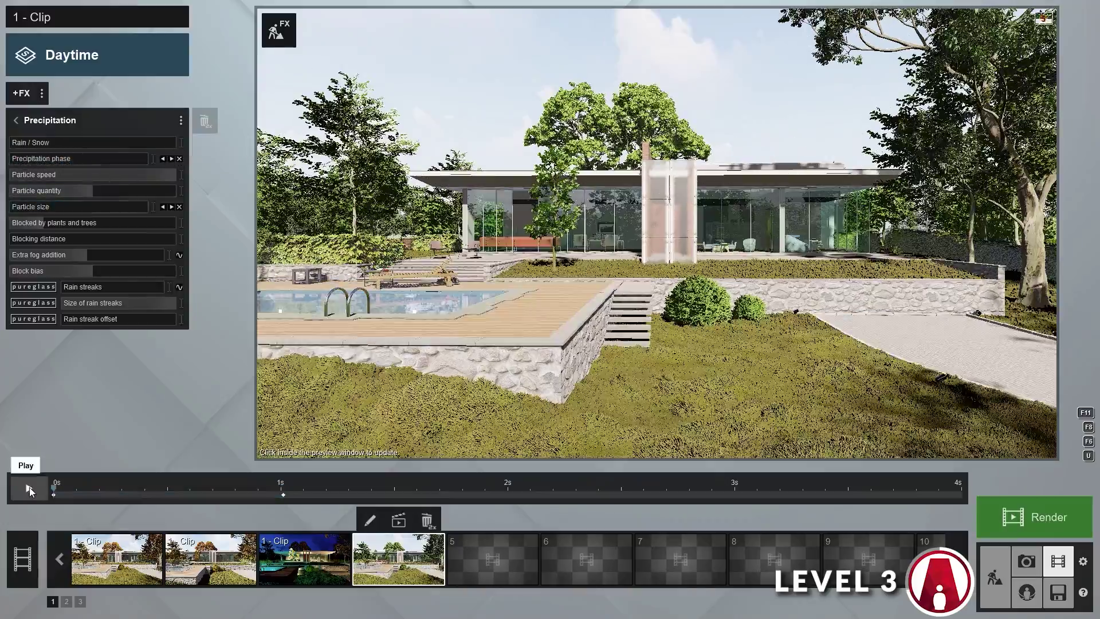
click(28, 487)
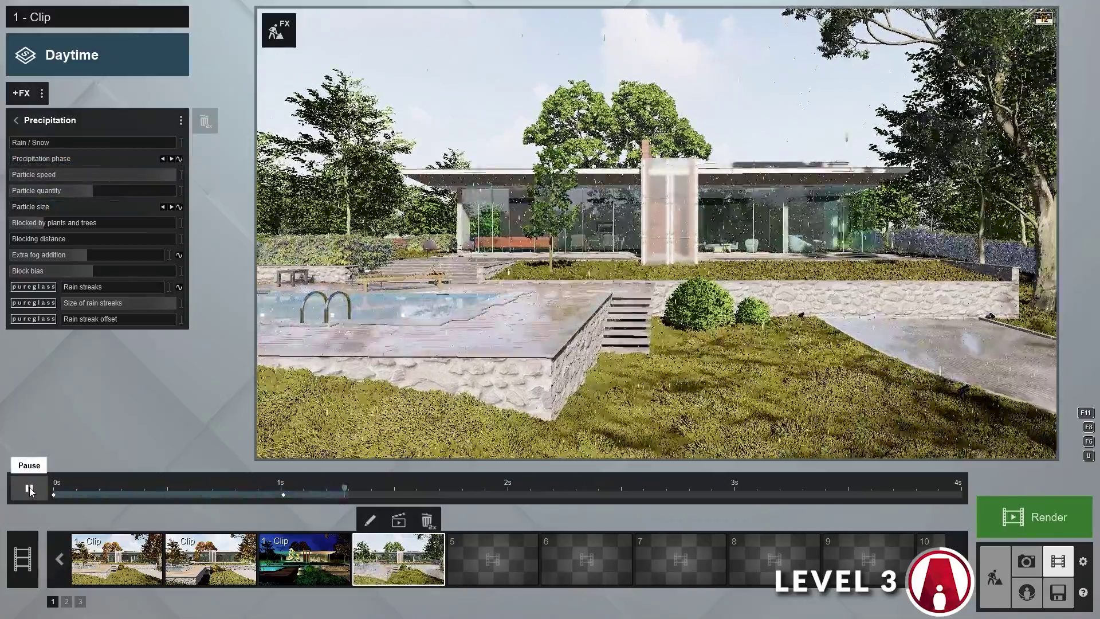
click(30, 489)
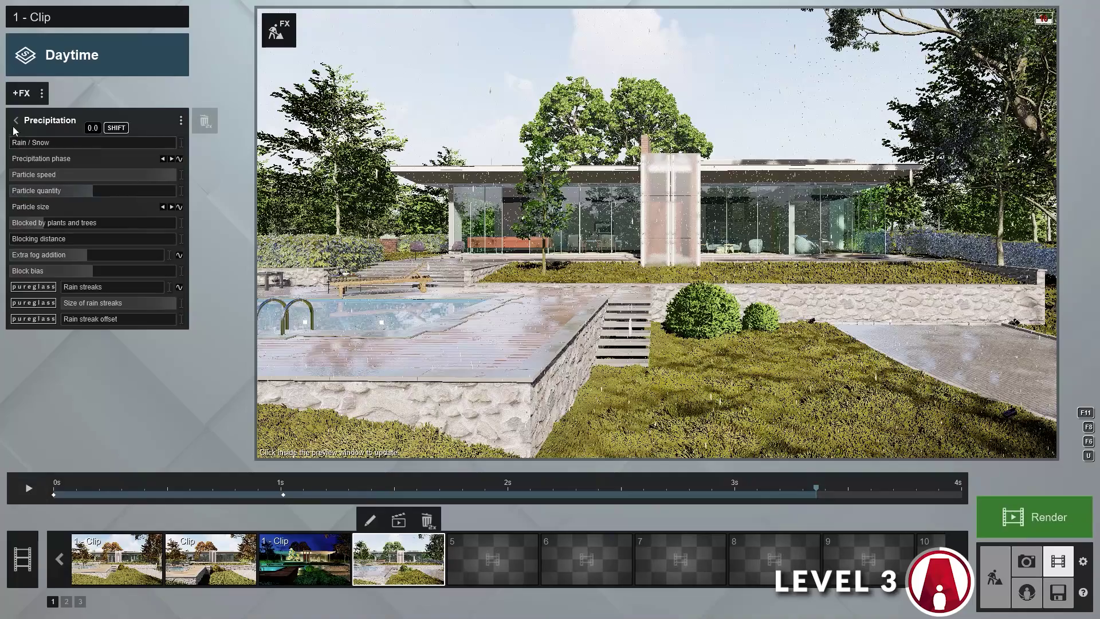
Step: Give the fourth clip a dark Overcast sky in Real Skies and move that effect above Sun
click(18, 120)
click(87, 295)
click(56, 151)
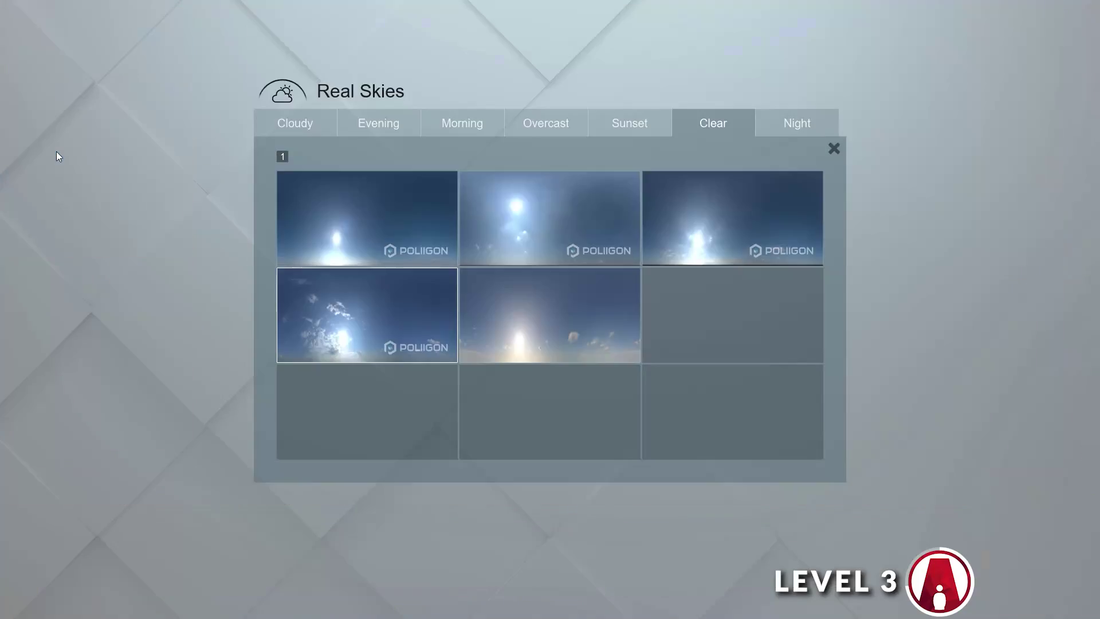
click(554, 128)
click(557, 299)
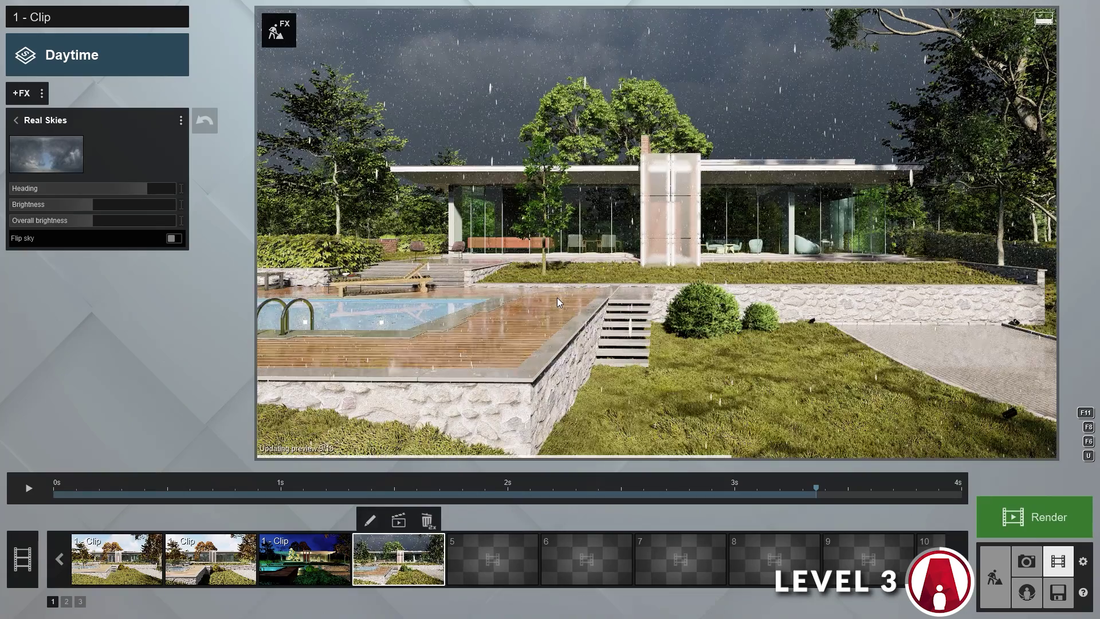
click(18, 120)
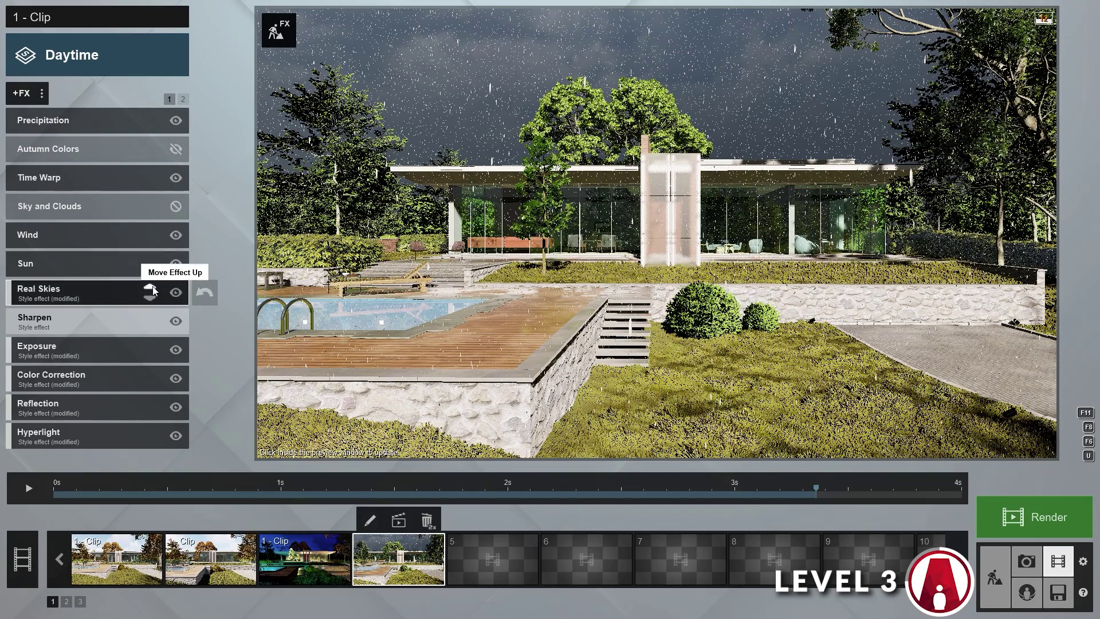
click(151, 287)
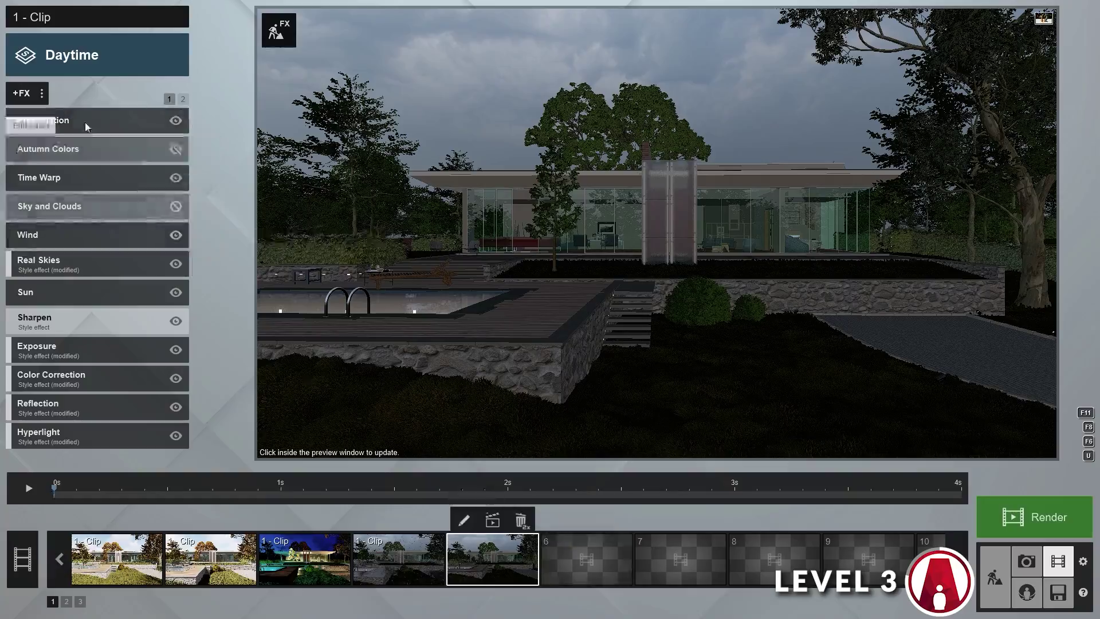
Step: Turn the fifth clip's precipitation into snow and change its Real Skies to a blue Morning sky with light clouds
click(86, 126)
click(485, 487)
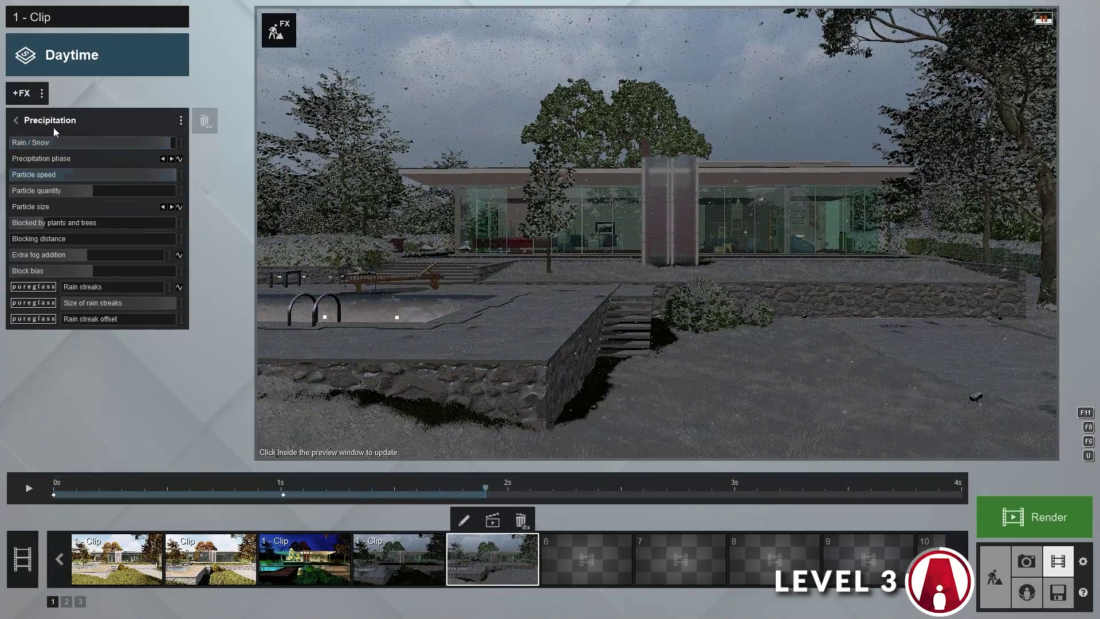
click(53, 126)
click(86, 263)
click(60, 149)
click(466, 134)
click(555, 209)
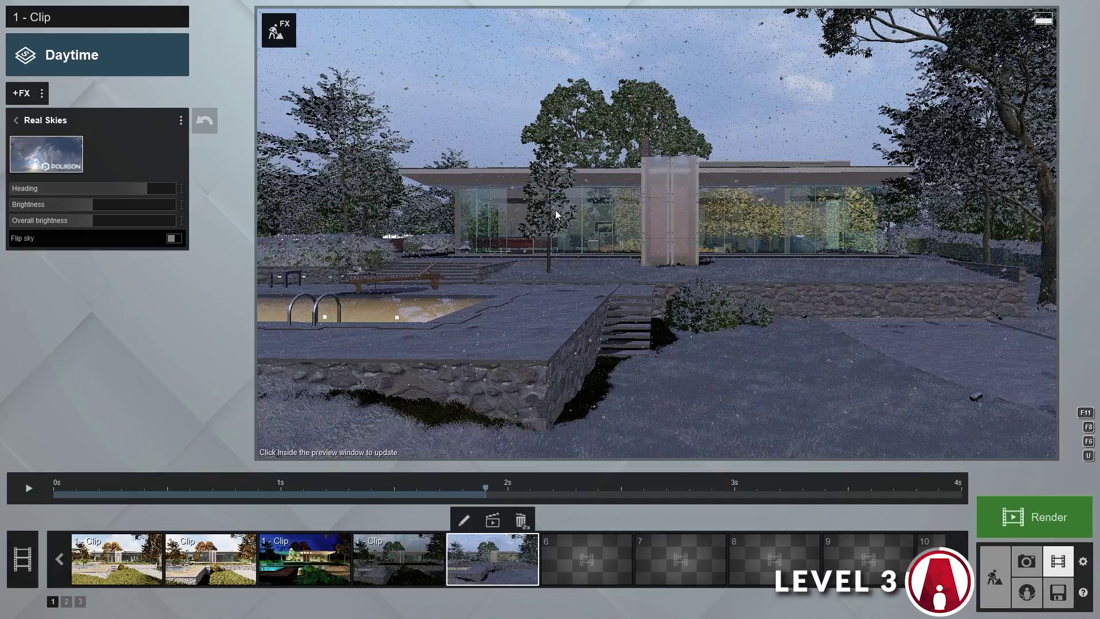
Step: Raise the Precipitation phase and Particle size keyframes at 0 s, maximize Block bias, and play the fifth clip
click(270, 487)
click(590, 487)
click(16, 120)
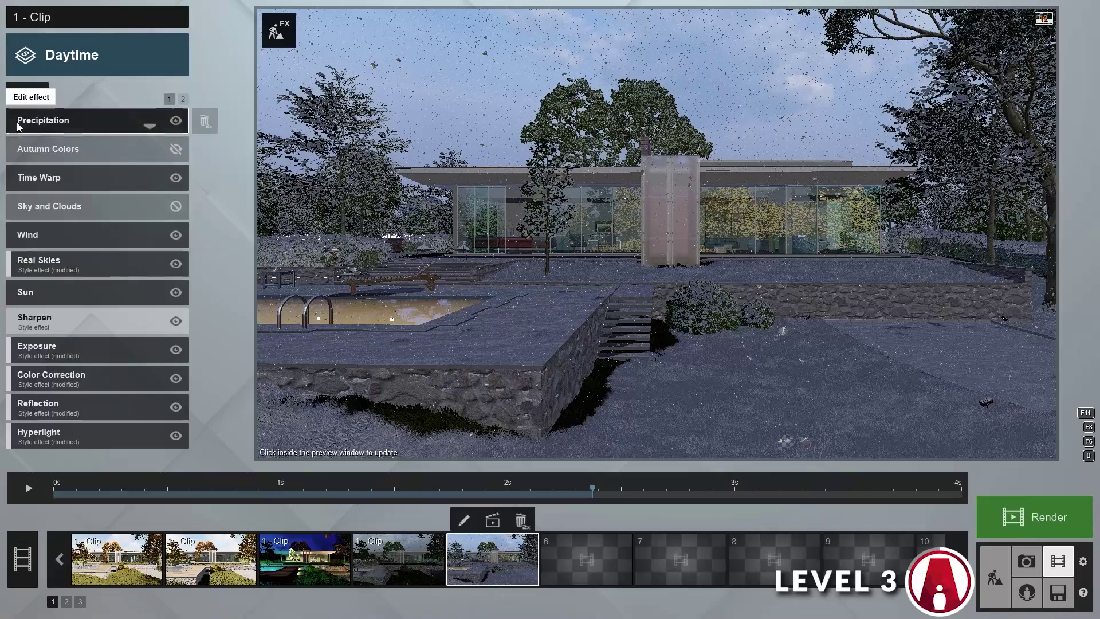
click(19, 123)
click(70, 160)
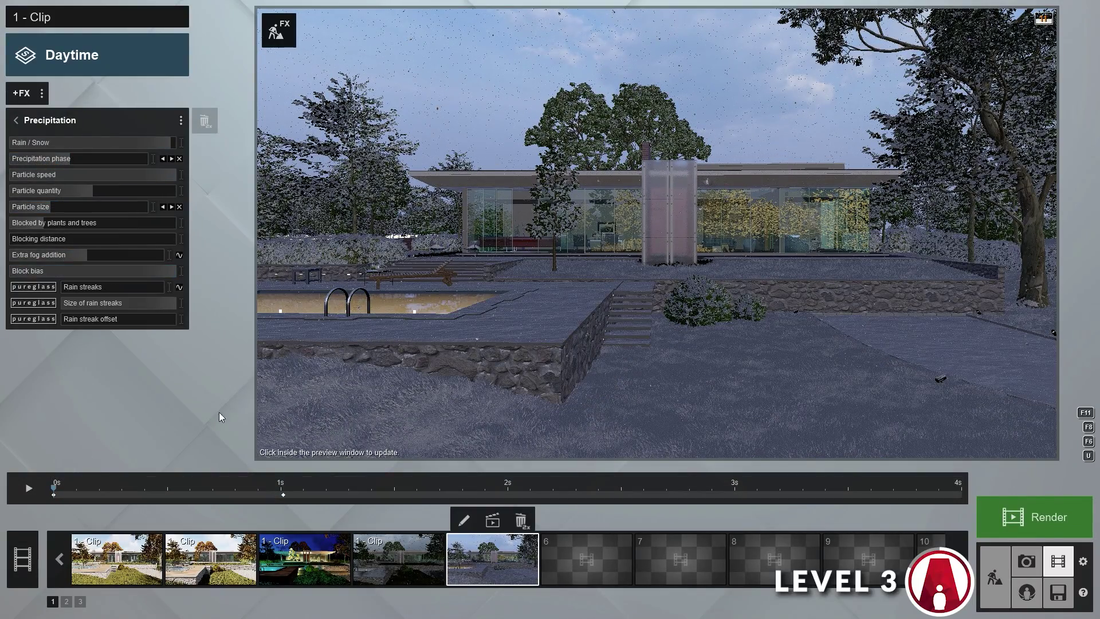
click(29, 487)
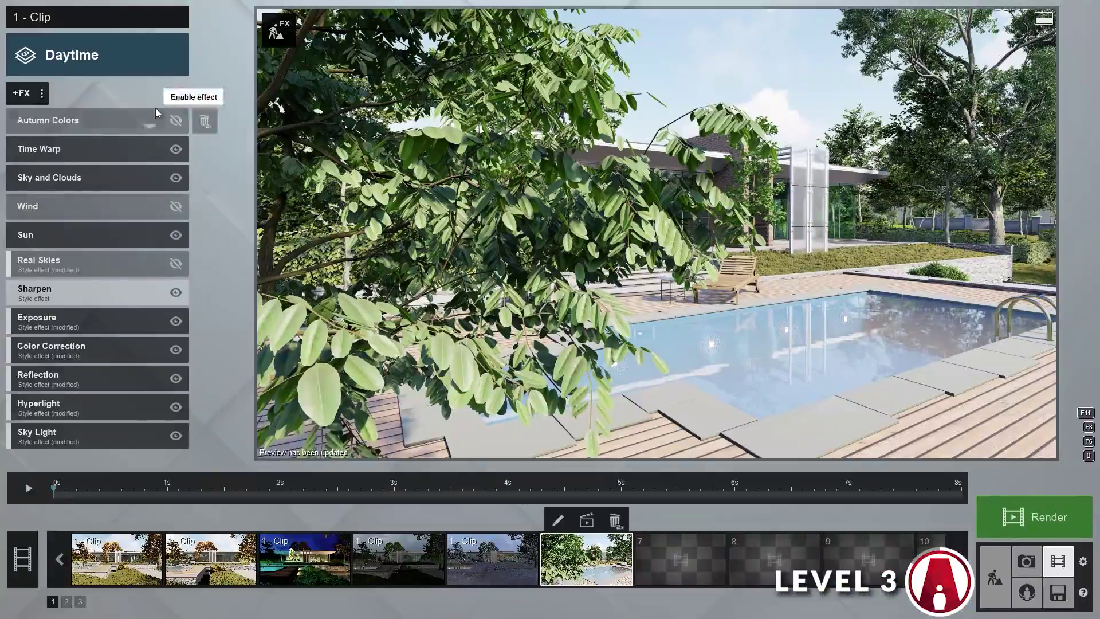
Step: Add the Depth of Field effect to the sixth clip and adjust Amount and Focus distance to focus on the foreground leaves
click(24, 99)
click(733, 208)
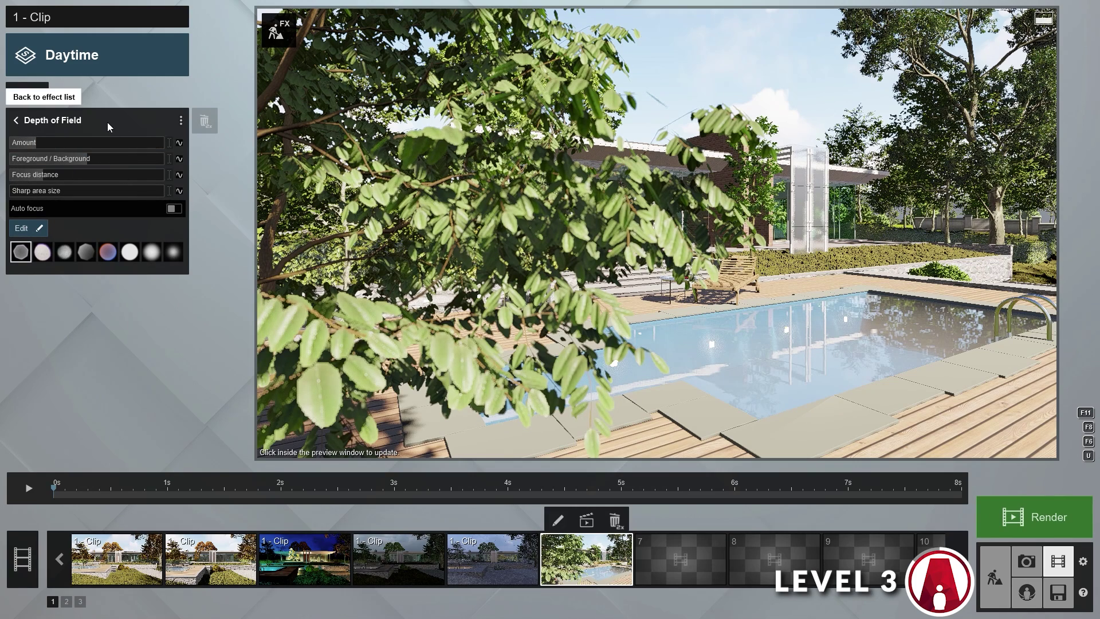
drag(42, 143, 21, 176)
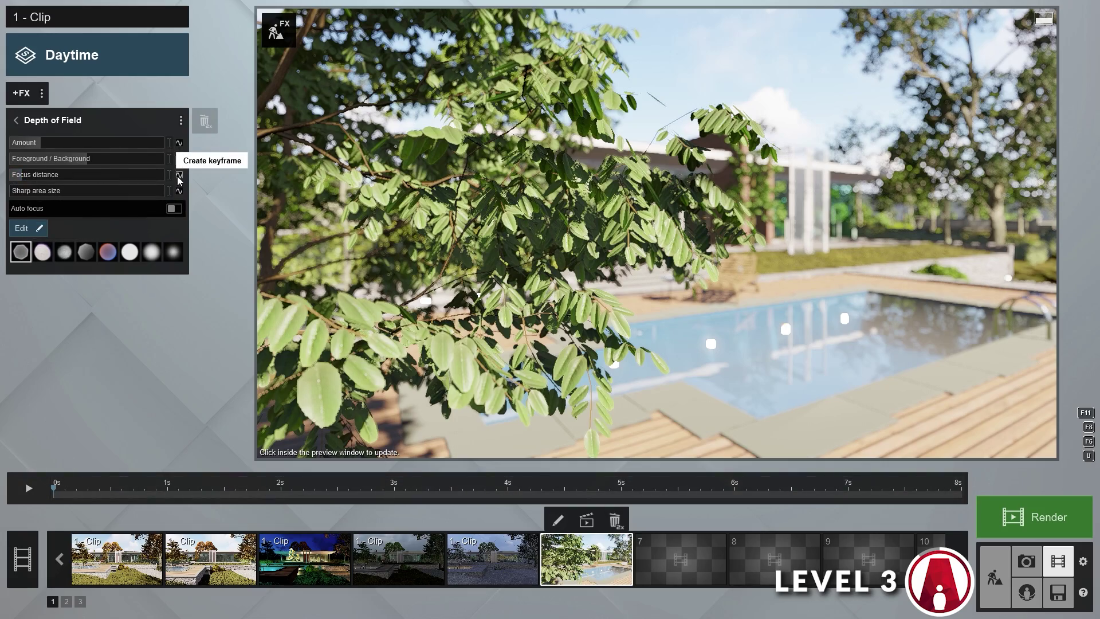
Step: Keyframe Focus distance at 0 s, about 3.9 s and about 4.8 s, increasing the last one to shift focus toward the house
drag(54, 488, 497, 488)
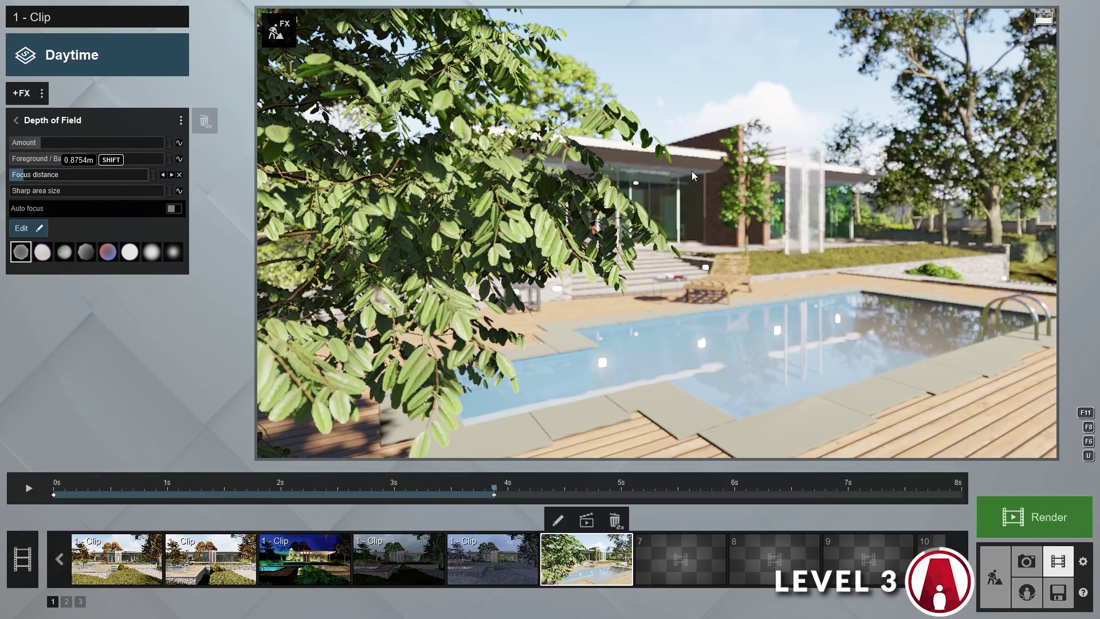
drag(507, 495, 593, 477)
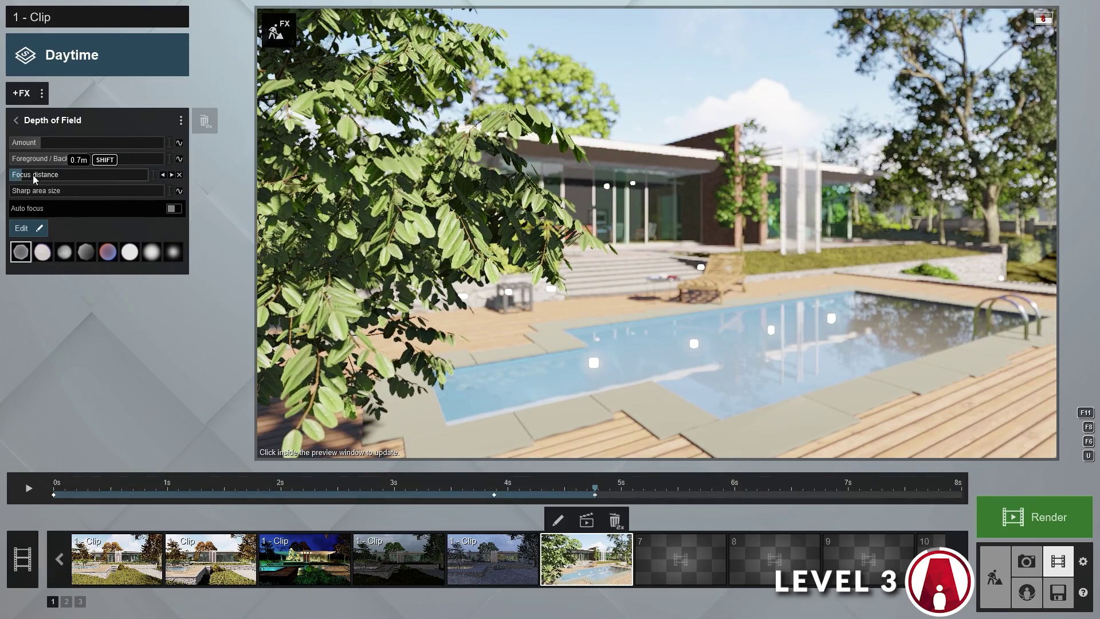
drag(26, 176, 31, 175)
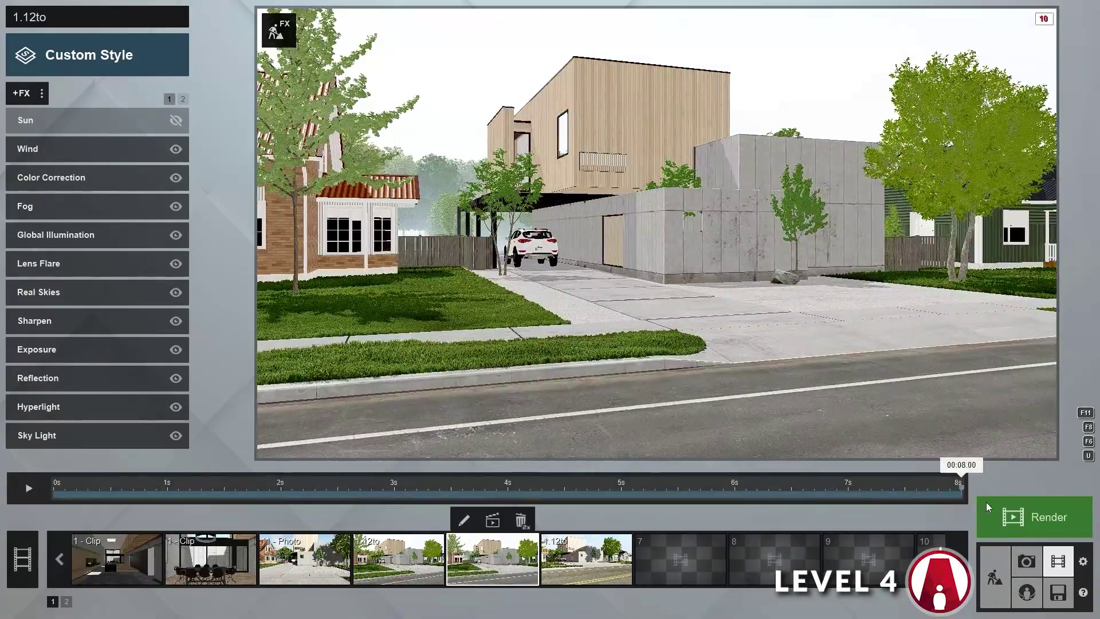
Step: Place the white Car HD 007 on the street beside the house, facing along the lane, and return to the movie clip
click(994, 575)
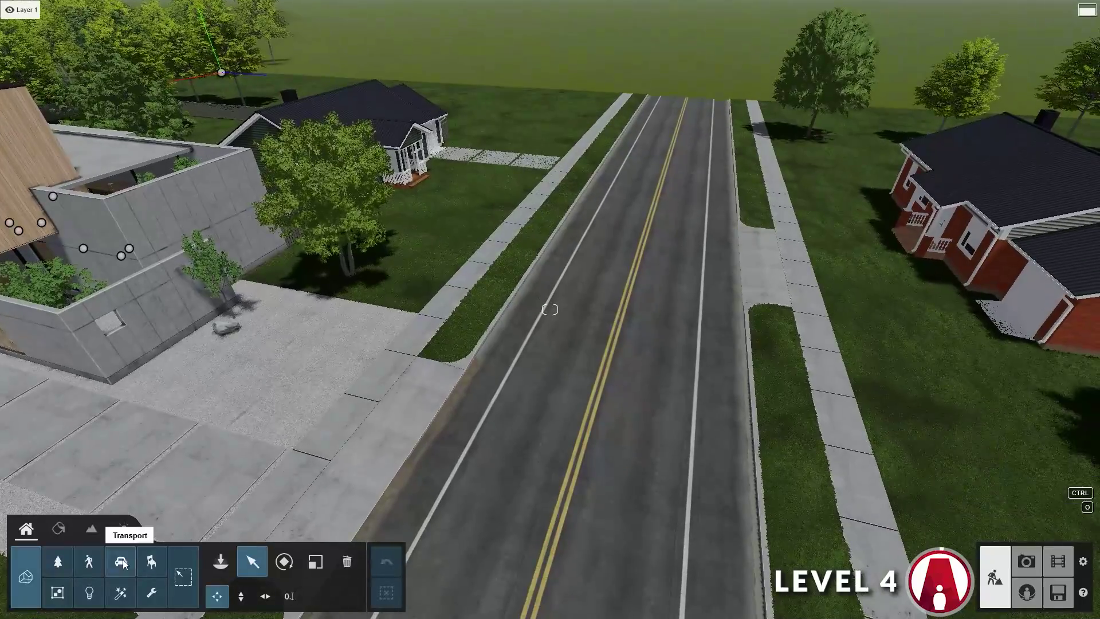
click(123, 563)
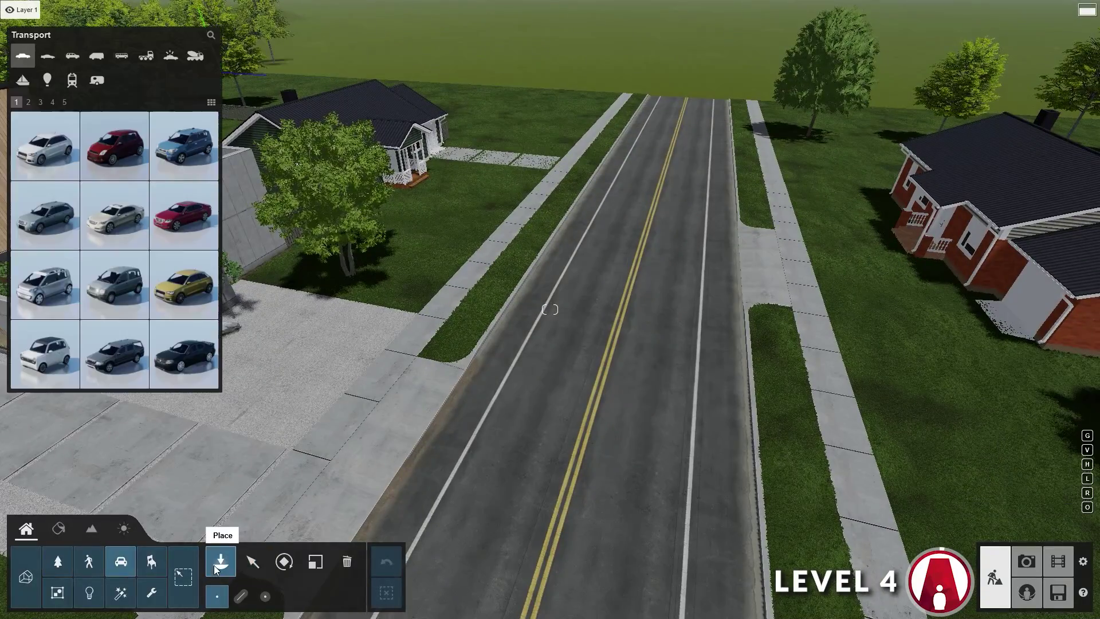
click(47, 145)
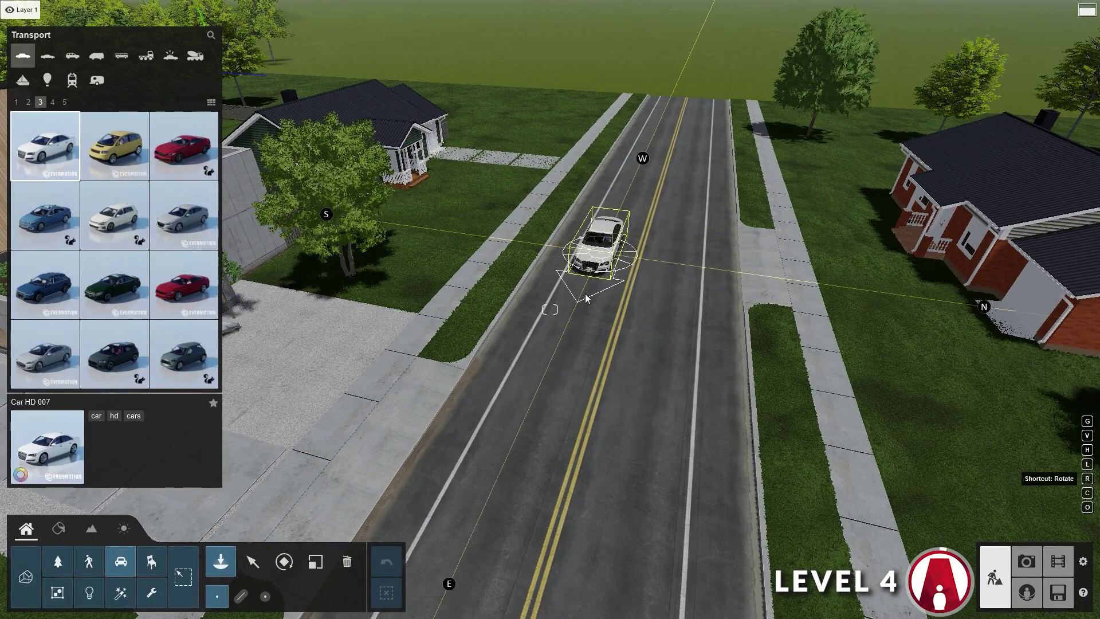
click(1058, 561)
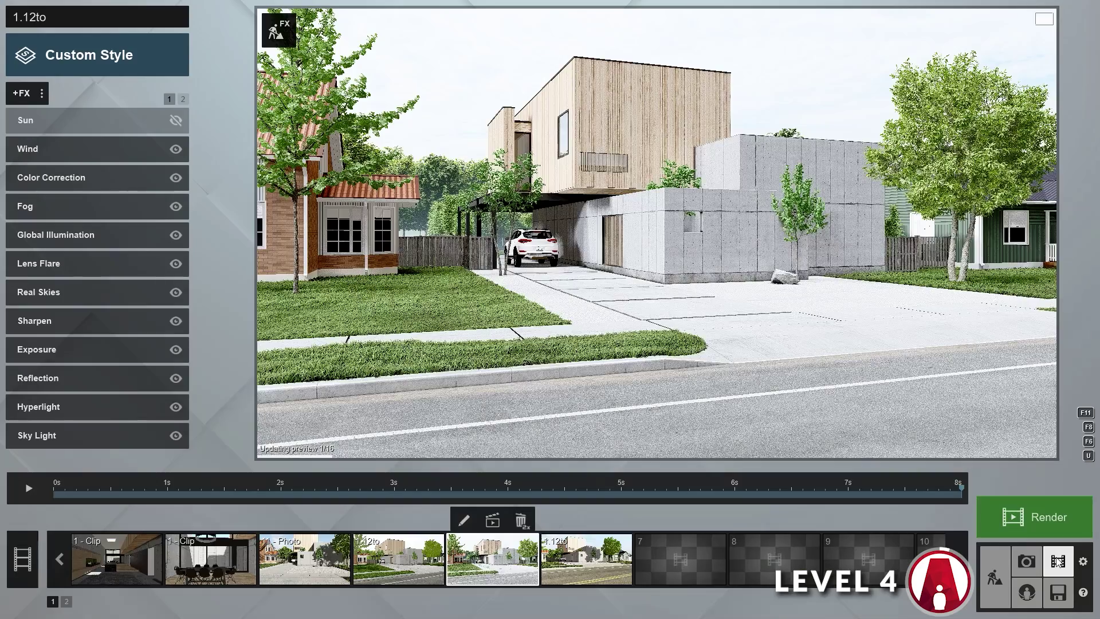
Step: Add the Move animation effect to the clip
click(26, 99)
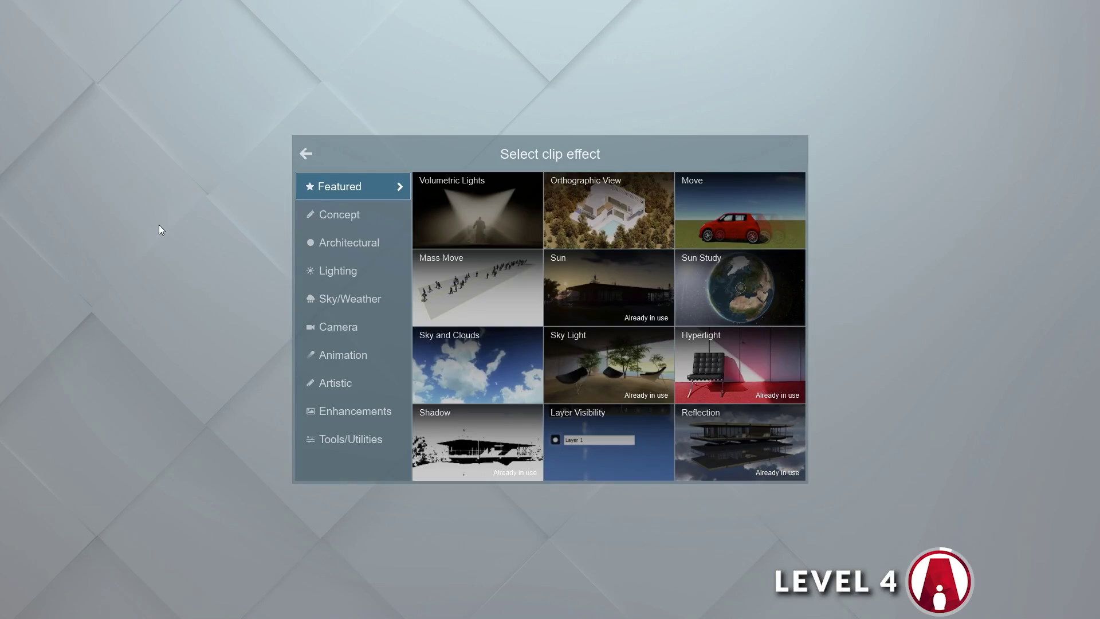
click(356, 355)
click(582, 304)
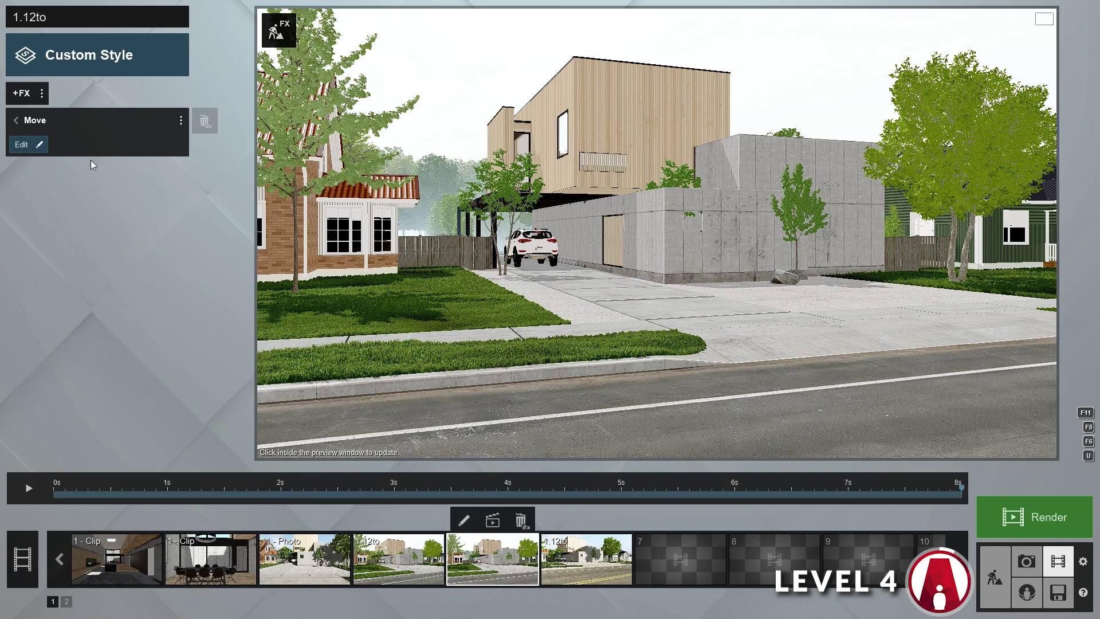
Step: Set the white car's Move start position at the far end of the street and its end position at the near end, then preview it
click(26, 145)
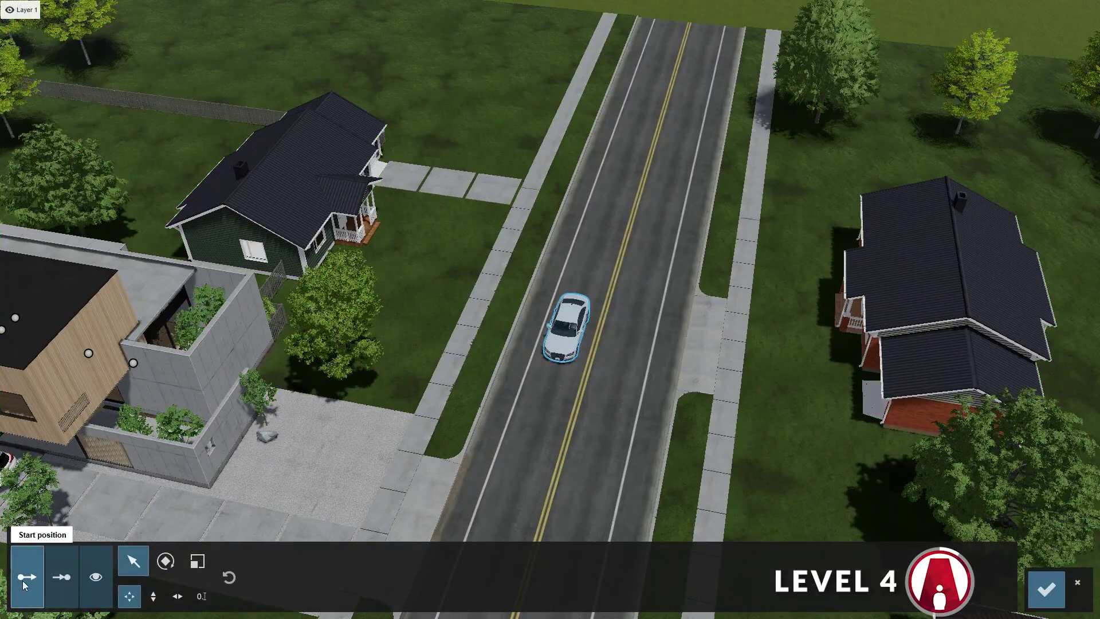
click(600, 241)
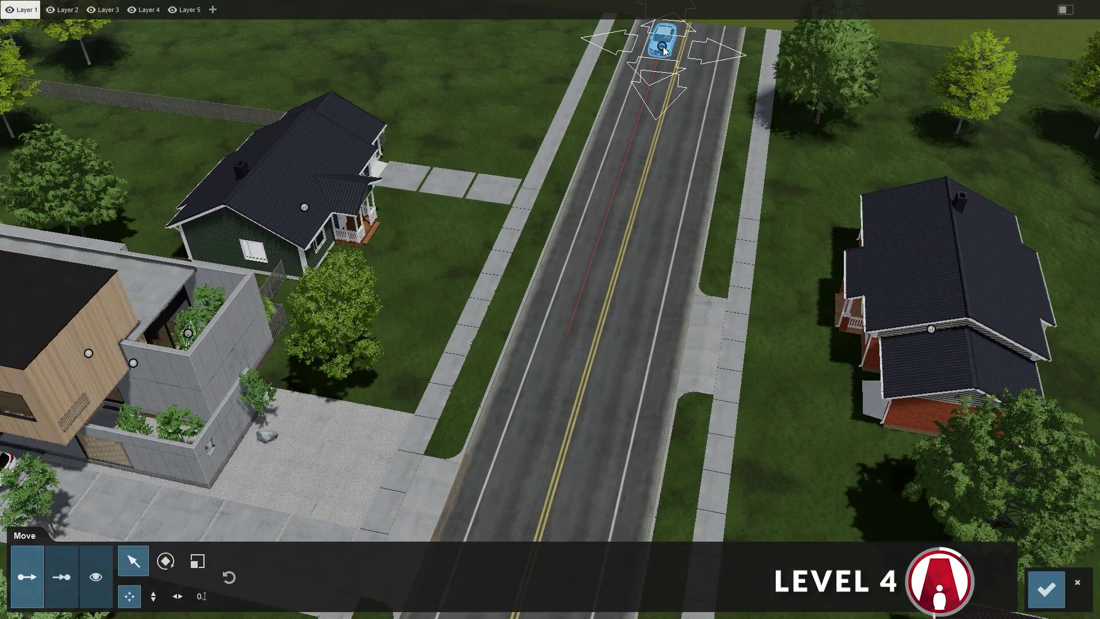
click(61, 583)
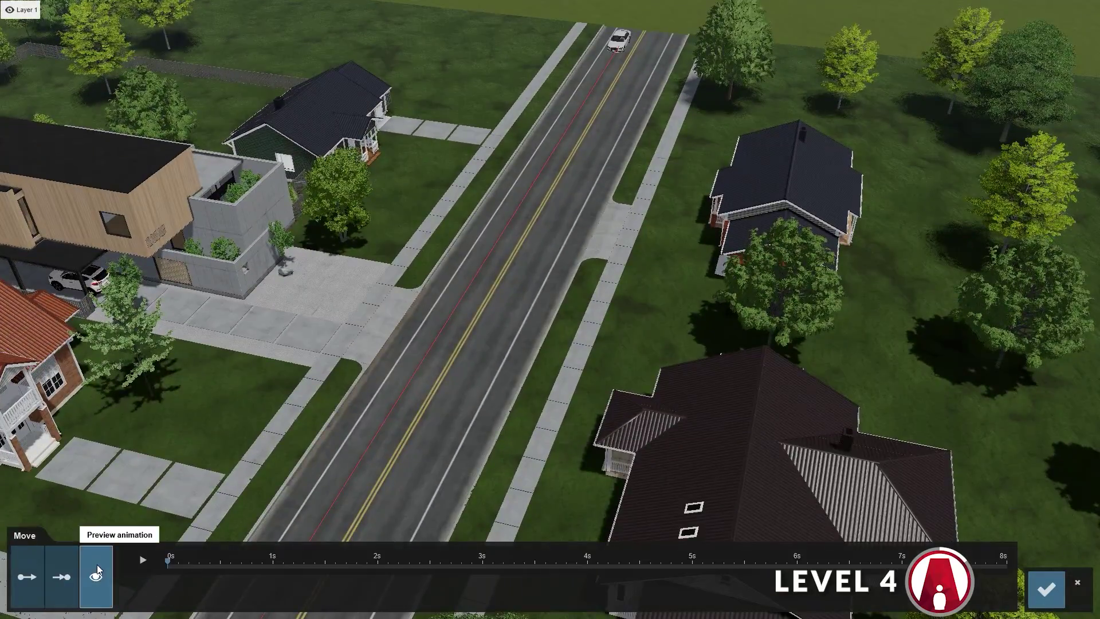
click(149, 561)
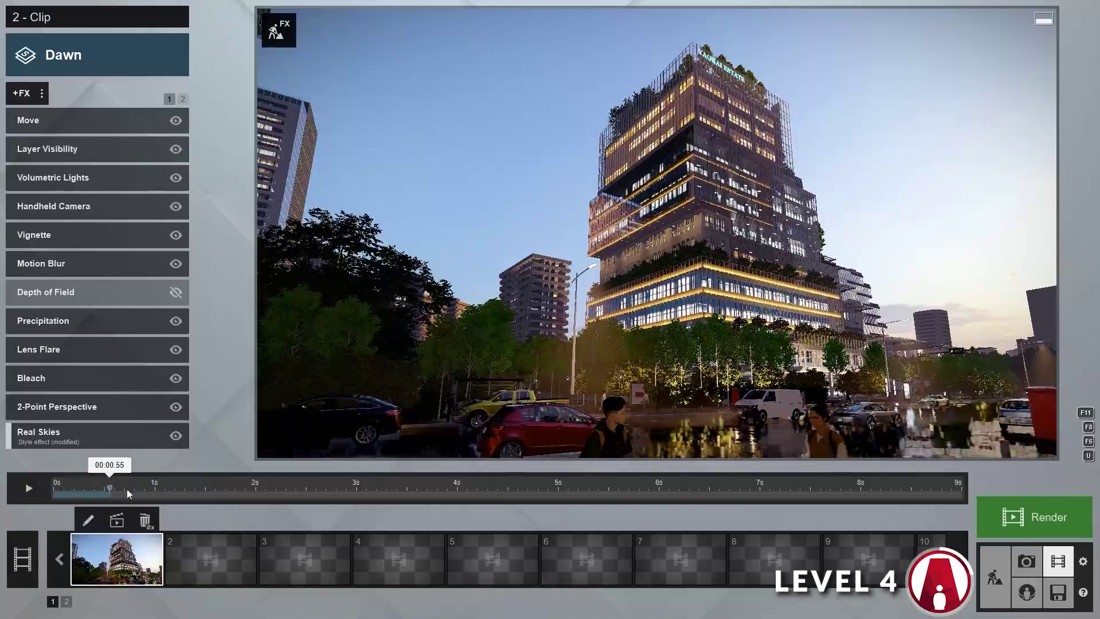
Step: Scrub through the Dawn city clip and examine the car and pedestrian paths in its Move effect
drag(126, 489, 955, 518)
click(92, 120)
click(36, 147)
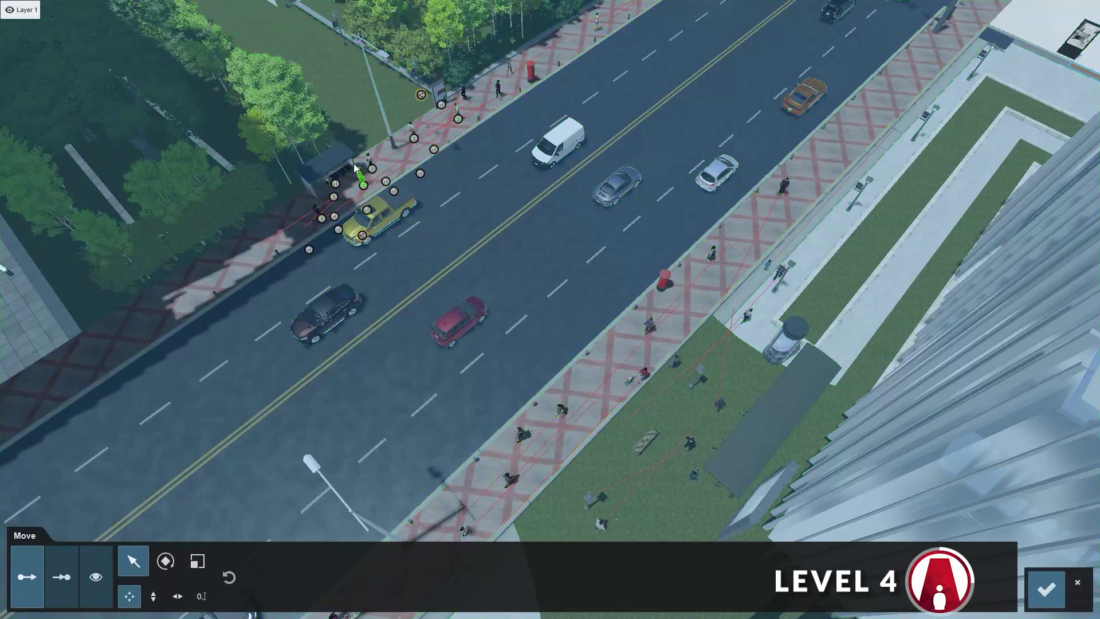
click(1046, 588)
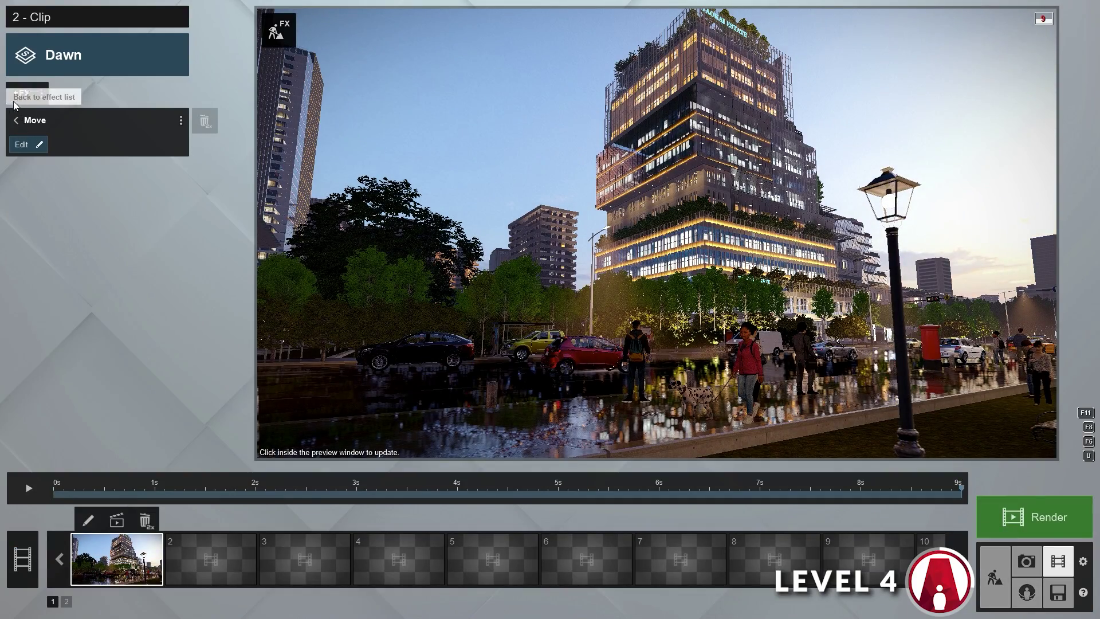
Step: Add the Mass Move effect and lay an 8.13 m wide path along one side of the city street, then preview the traffic
click(17, 93)
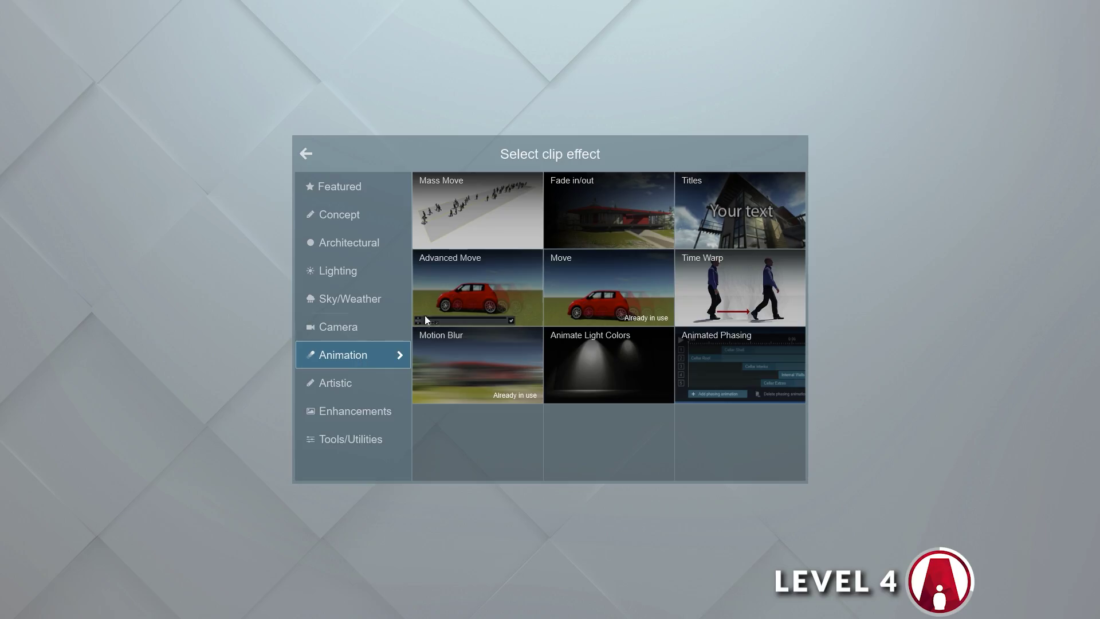
click(475, 210)
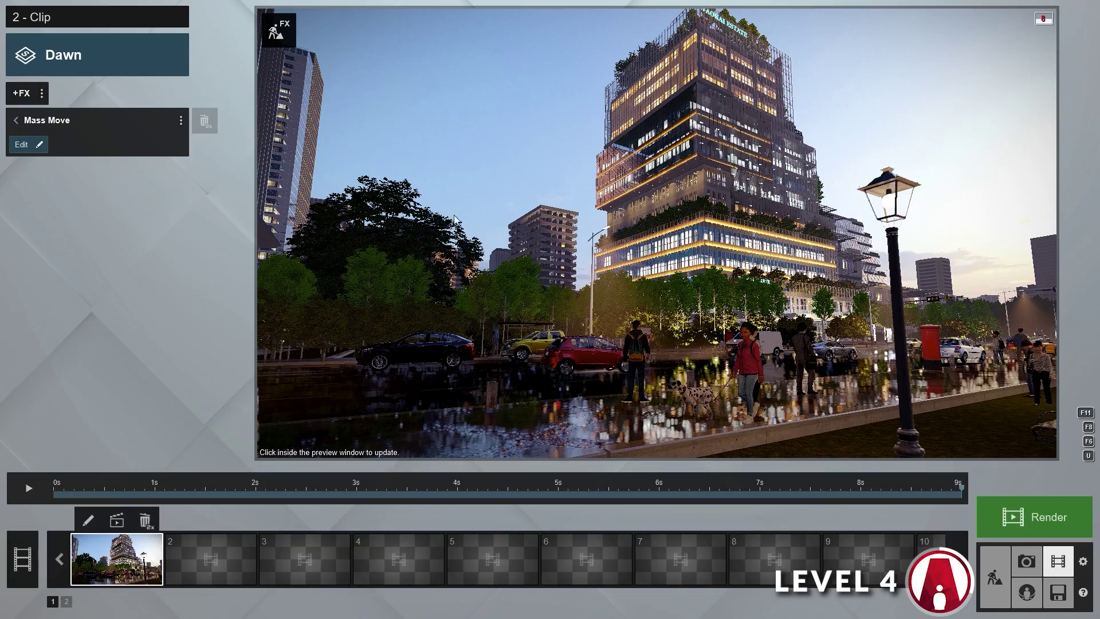
click(34, 146)
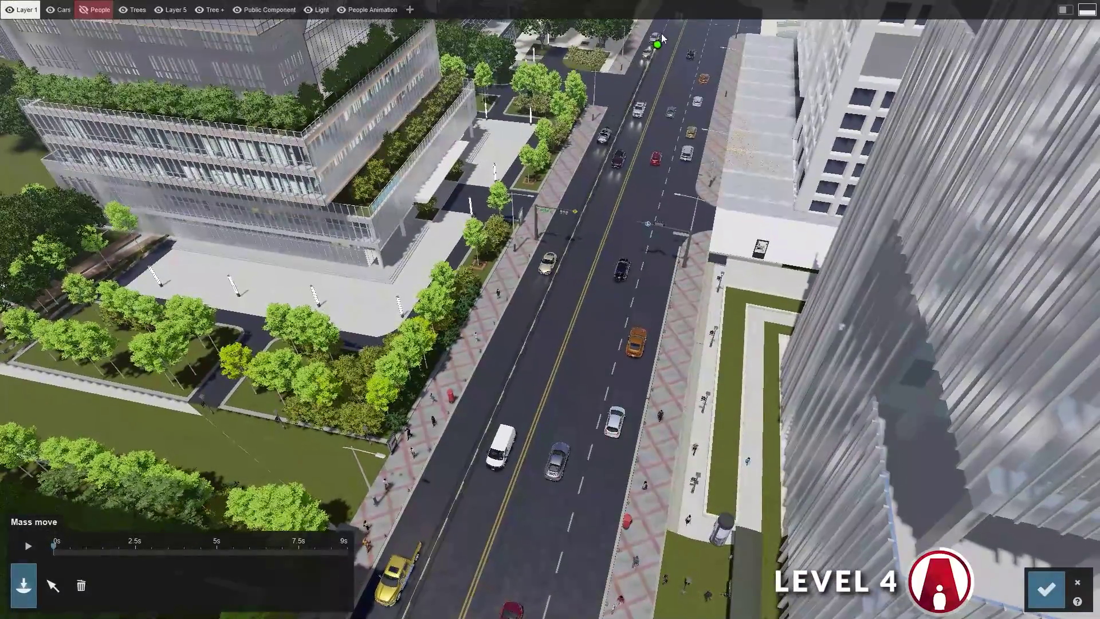
click(52, 585)
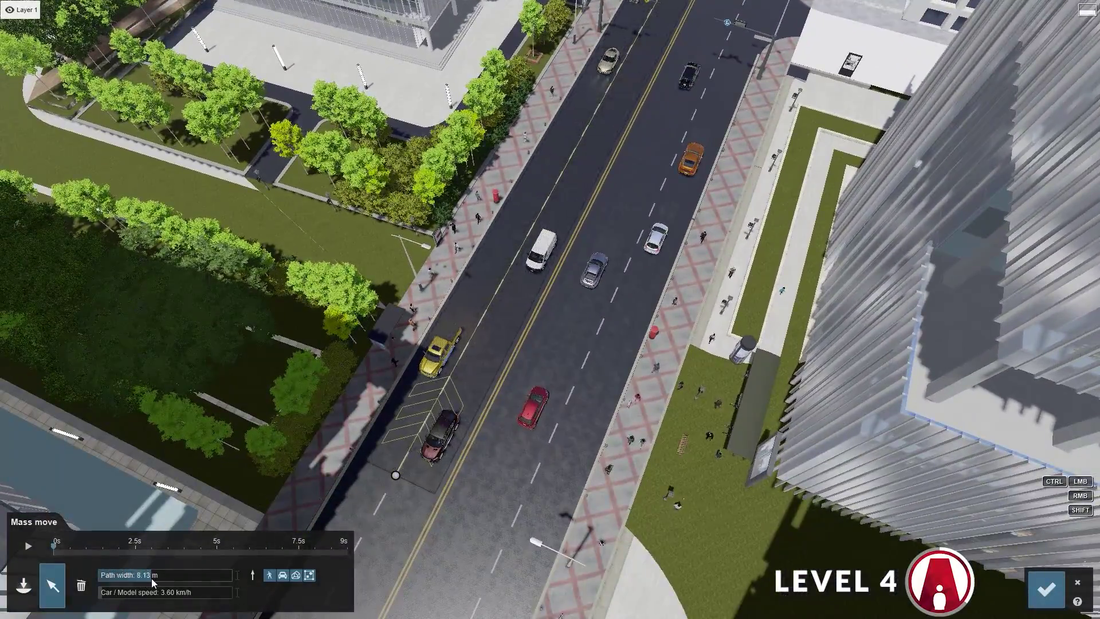
click(29, 547)
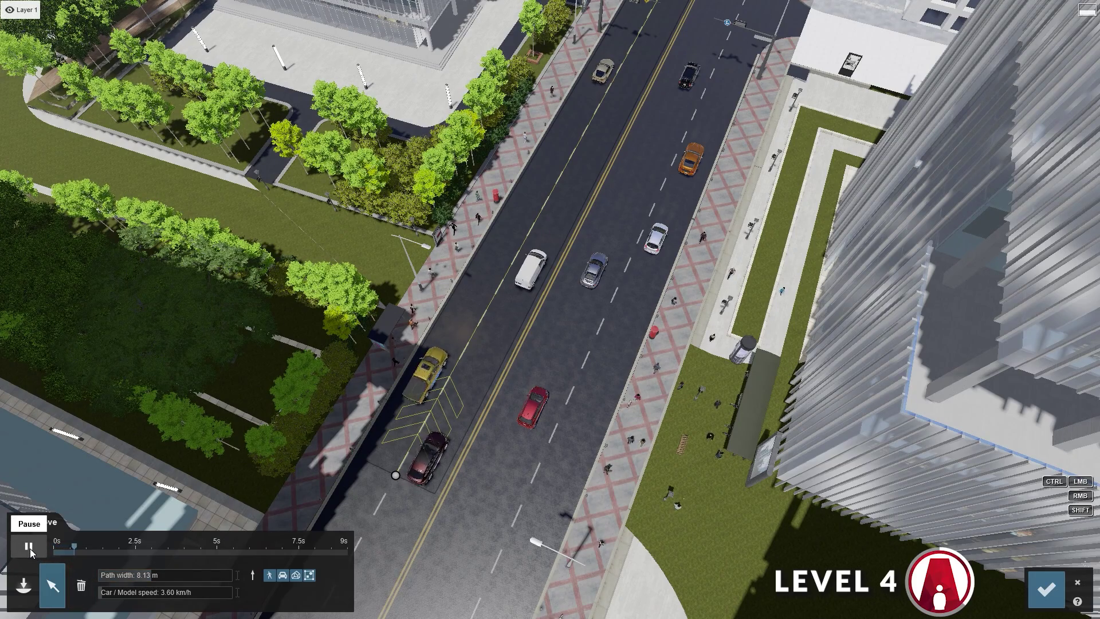
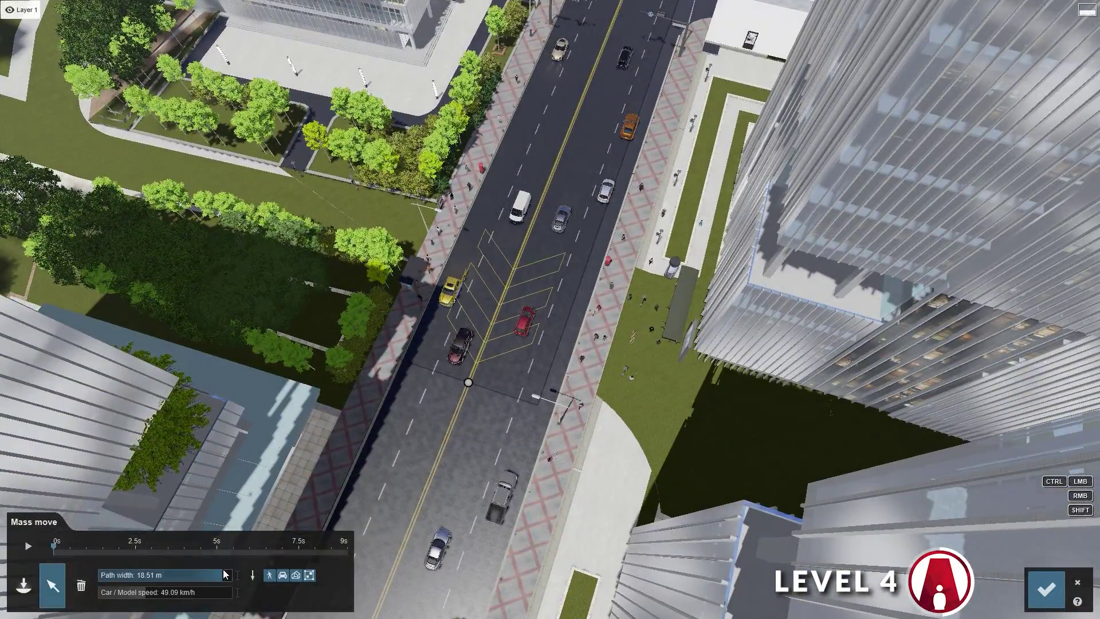
Step: Toggle the wide street-centre Mass Move path to run traffic in both directions and play the animation
scroll(411, 326, down, 3)
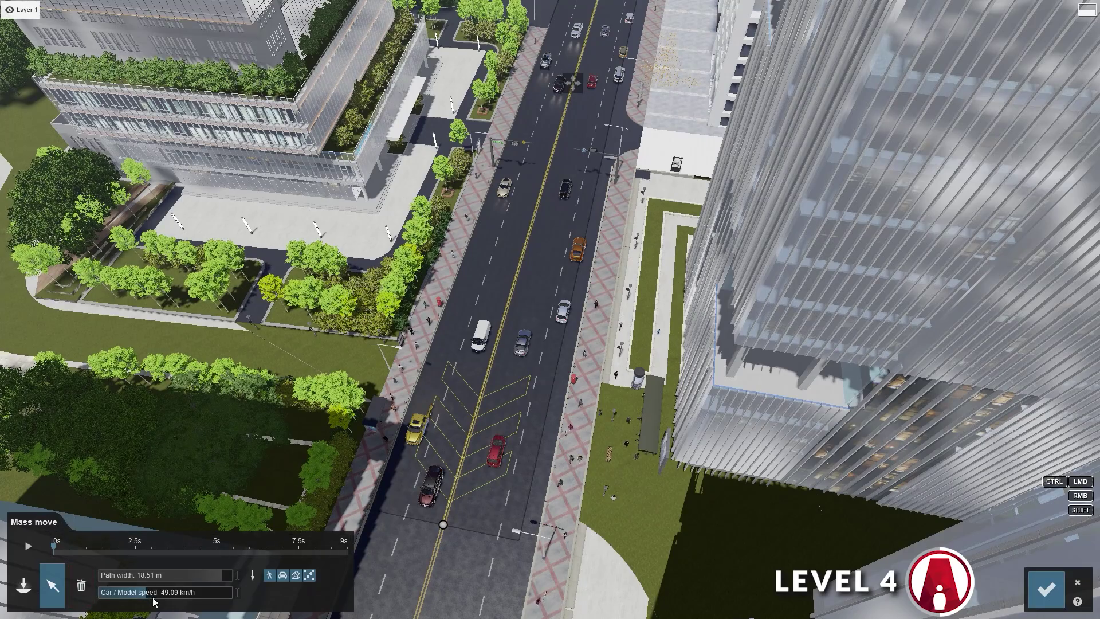
click(253, 575)
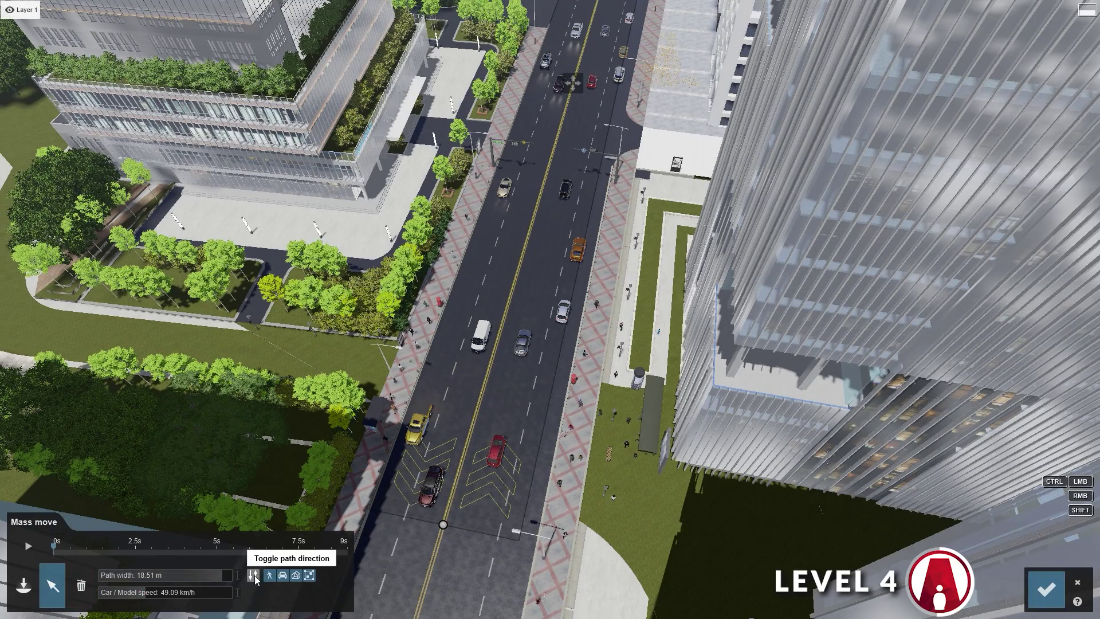
click(27, 548)
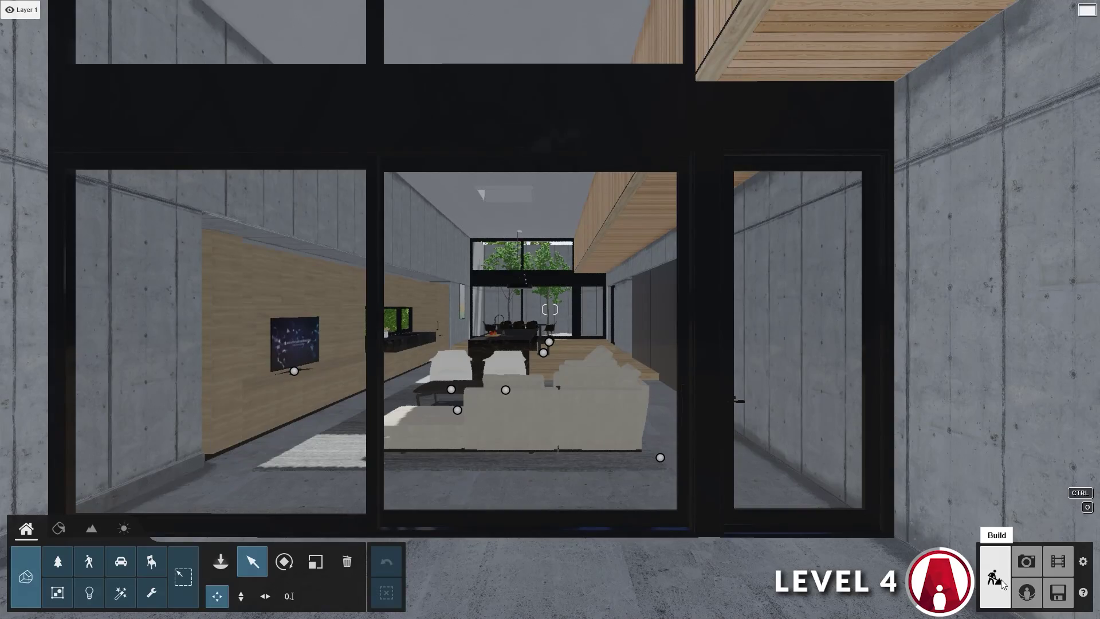
Step: Switch to SketchUp, save the sliding glass door component as Door in the Lumion folder, and hide it in the house model
click(425, 167)
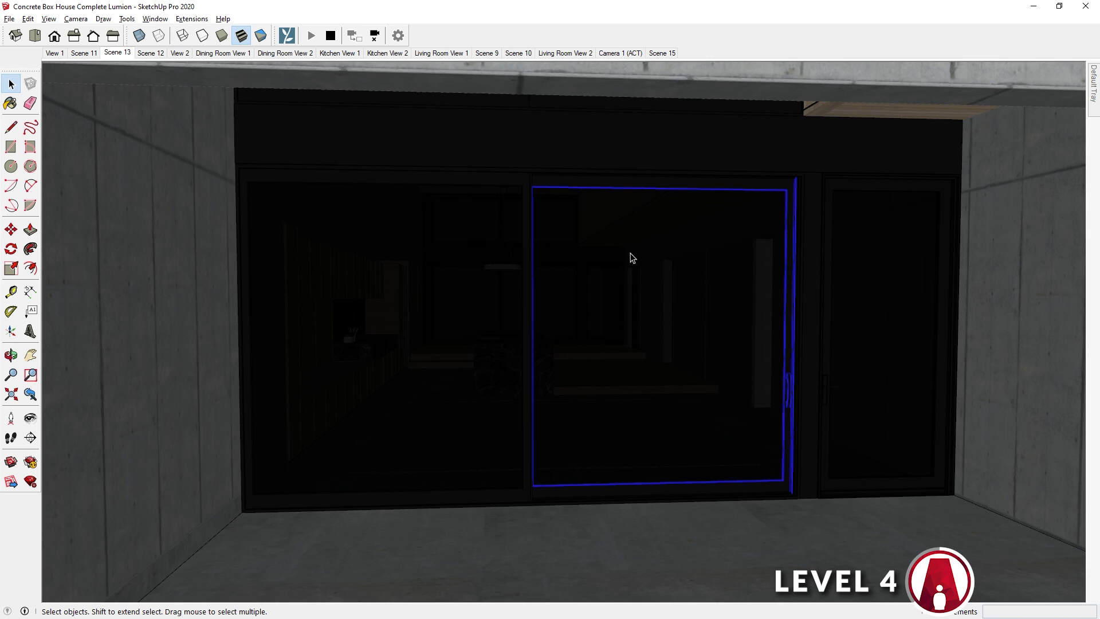
right_click(632, 257)
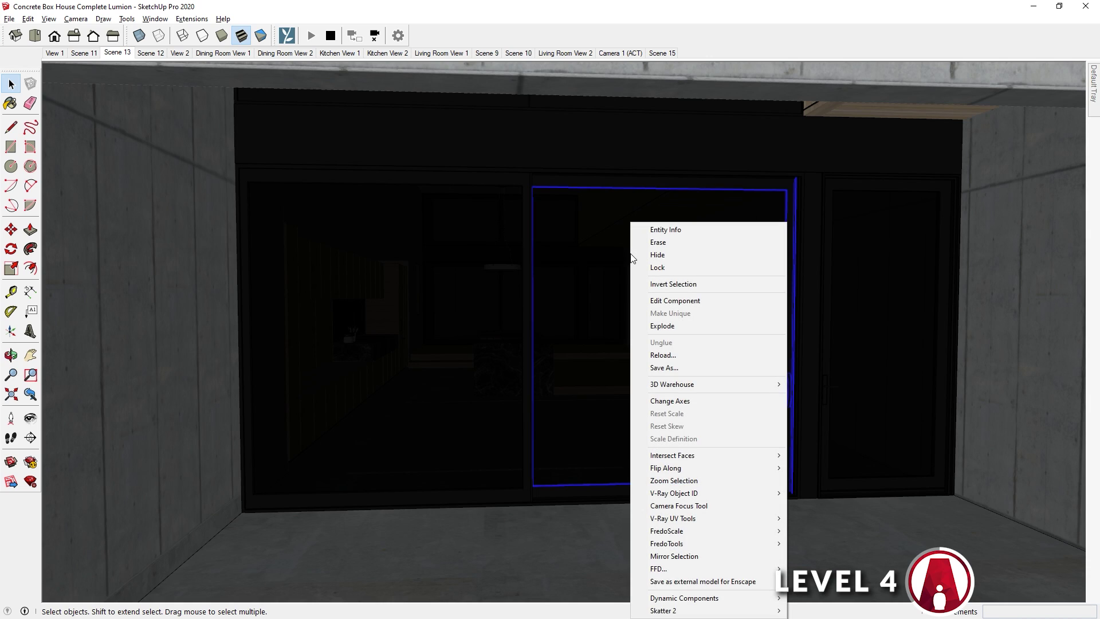
click(688, 372)
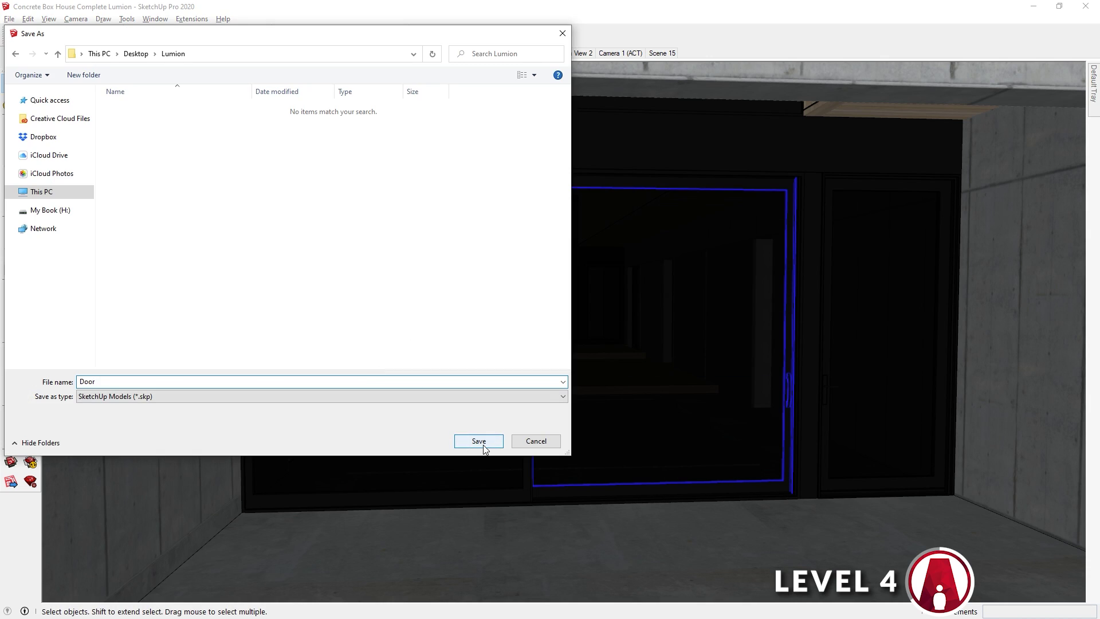
click(479, 441)
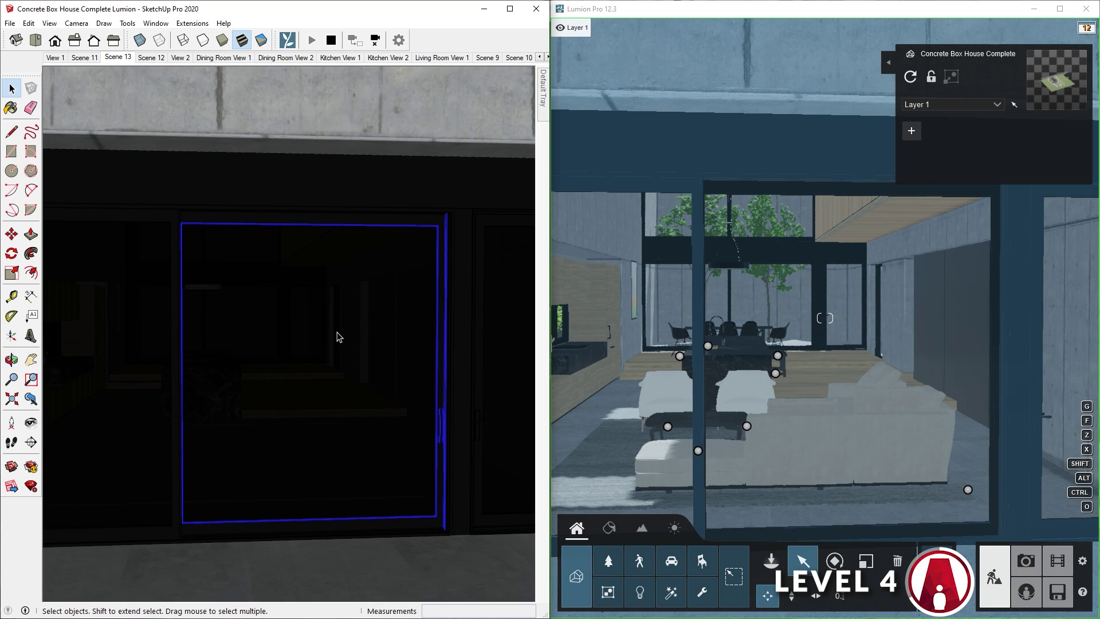
right_click(339, 337)
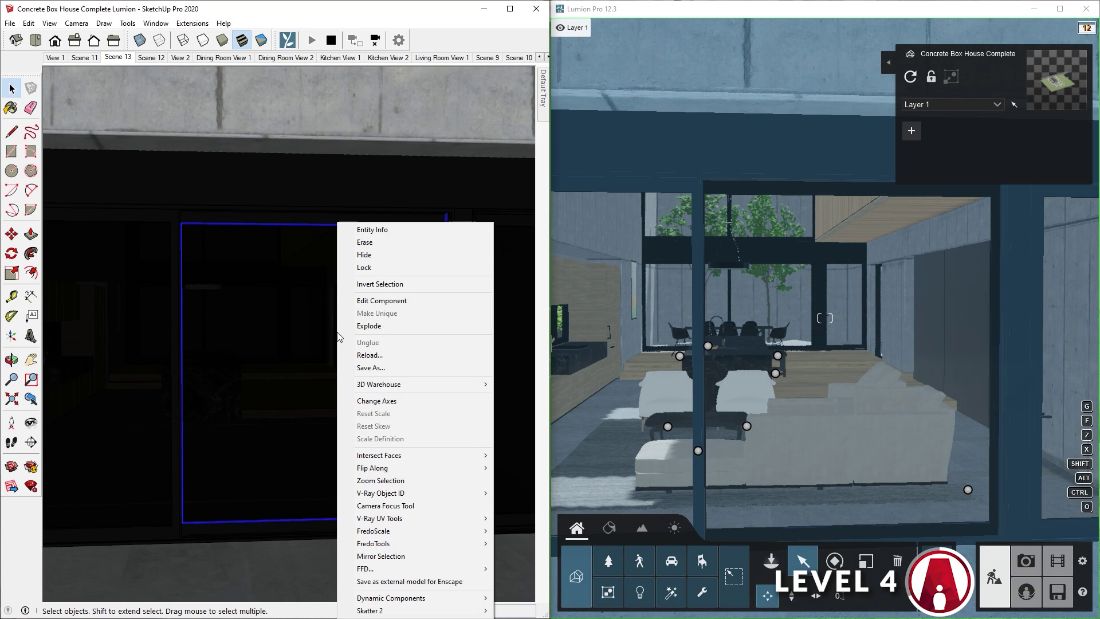
click(370, 256)
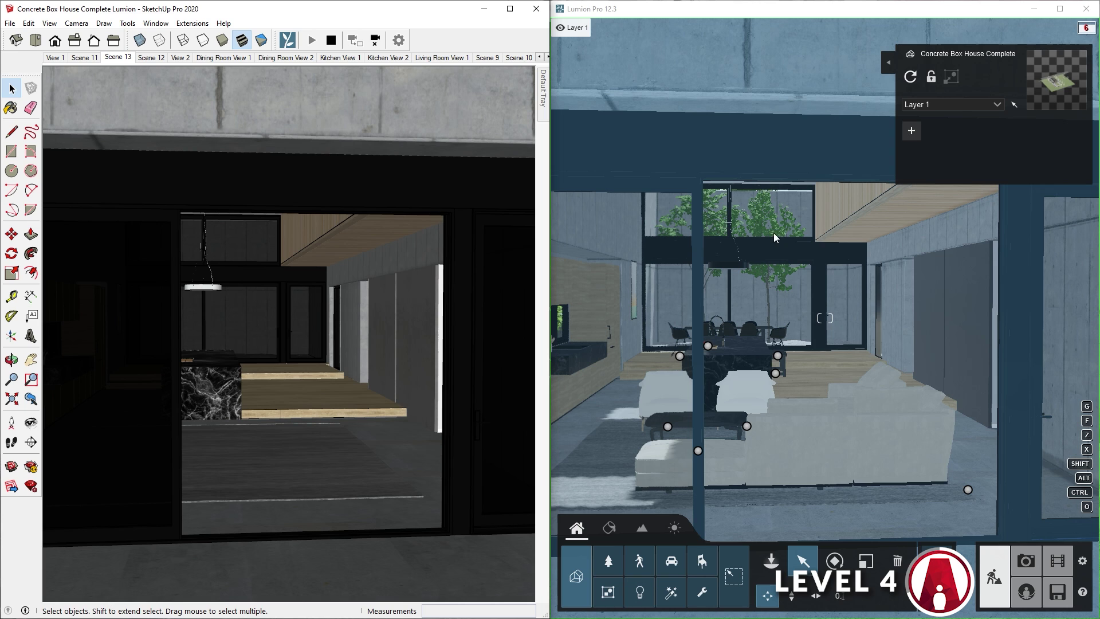
Step: Switch to Lumion, import the Door model and place it at the empty opening in the glass facade
click(771, 560)
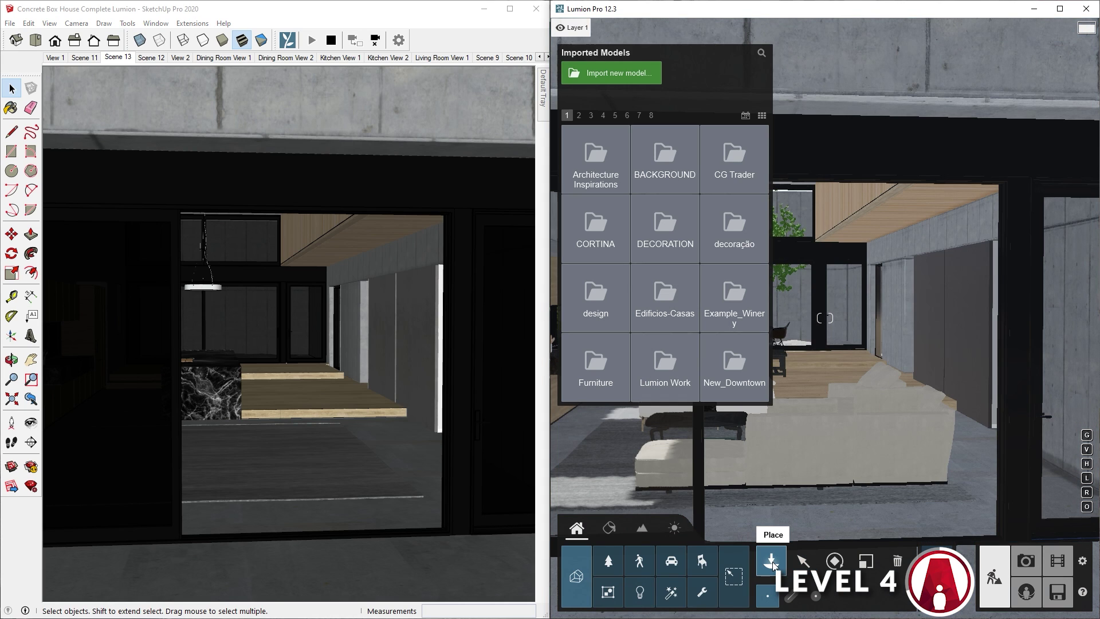
click(613, 73)
click(1003, 356)
click(989, 433)
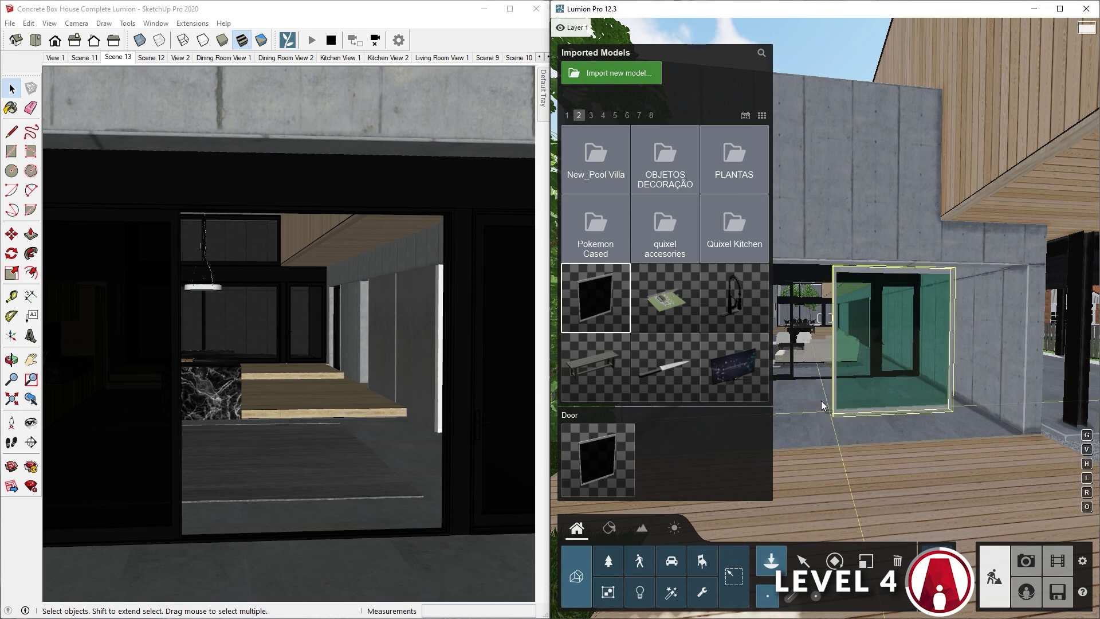
click(820, 400)
scroll(823, 346, up, 5)
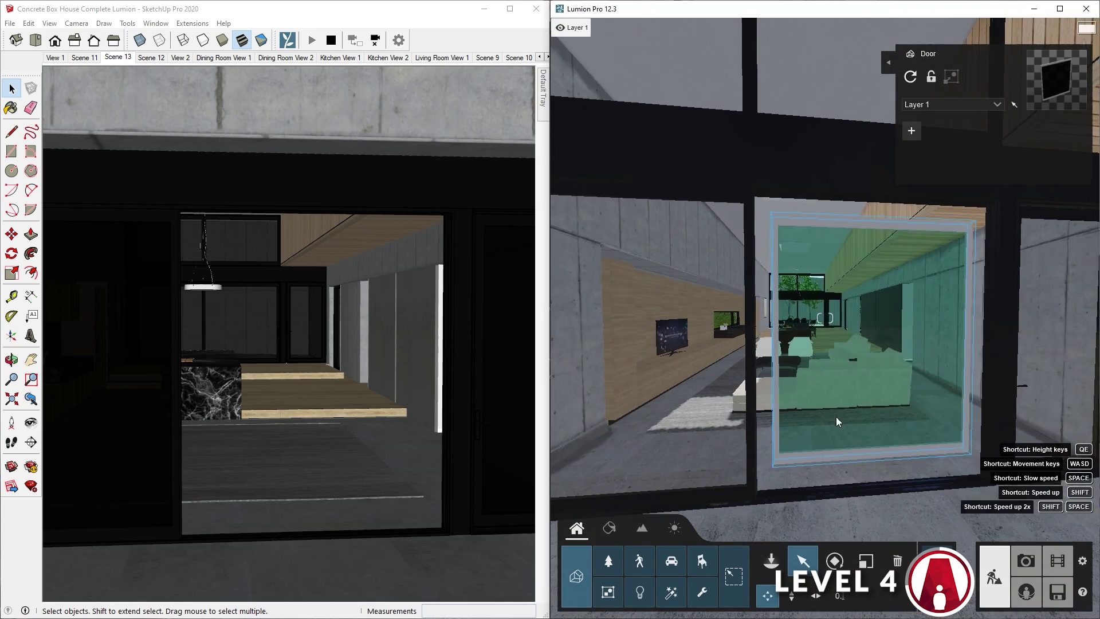
Step: Copy the Plastic_Simple_Blurry_Black material from the house's window frame onto the imported door's frame
mouse_move(732, 421)
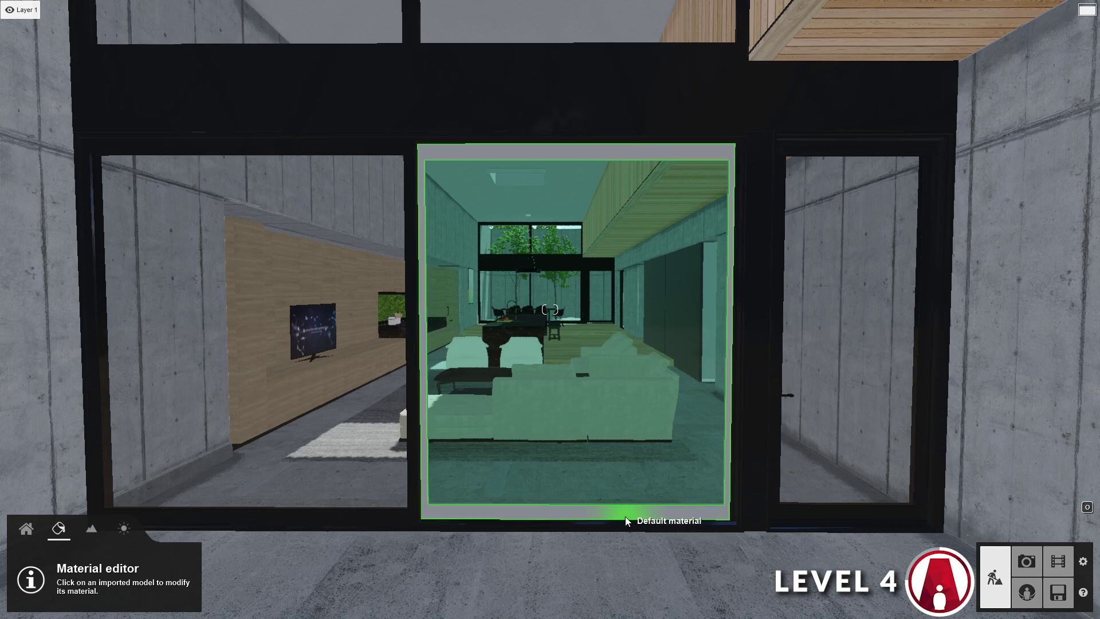
click(398, 519)
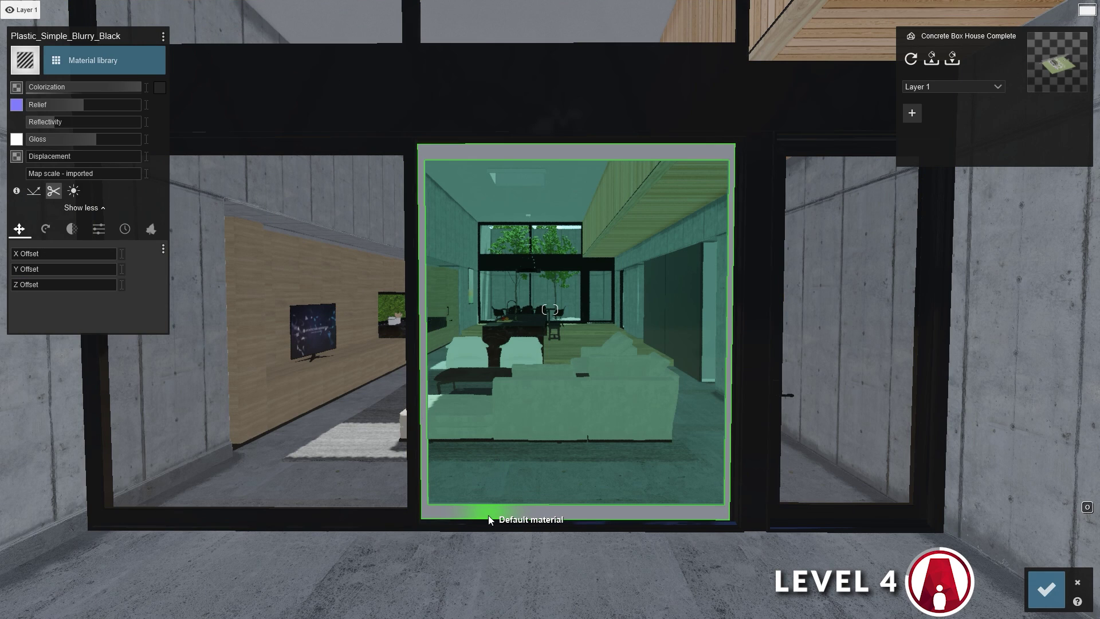
click(488, 519)
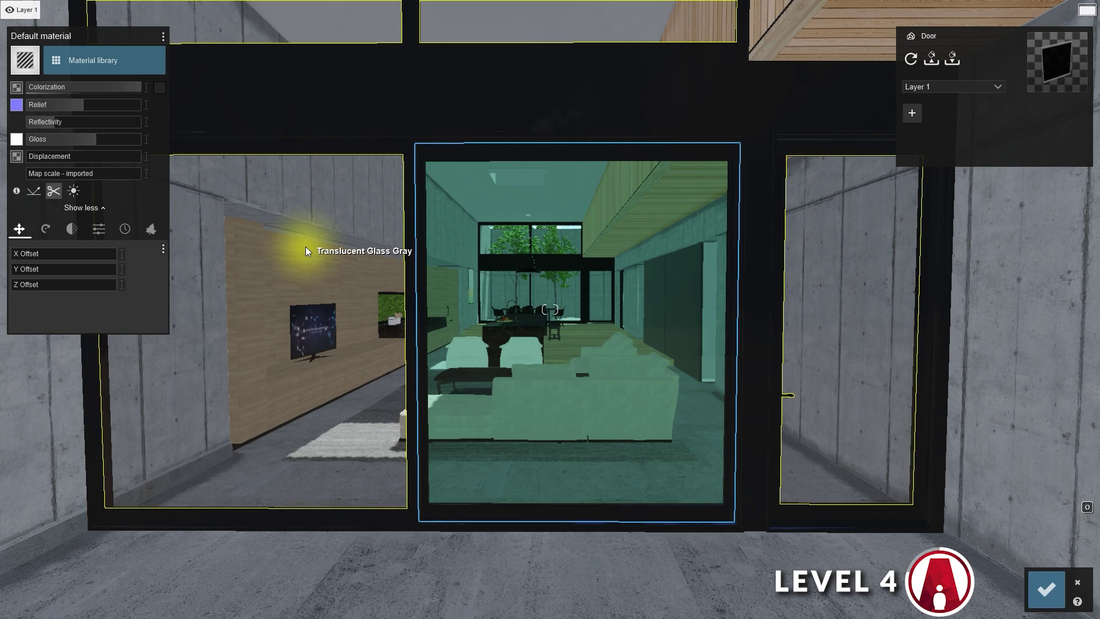
Step: Copy the Translucent Glass Gray material from the house's fixed window onto the imported door's glass and save the material changes
click(305, 246)
click(163, 38)
click(176, 42)
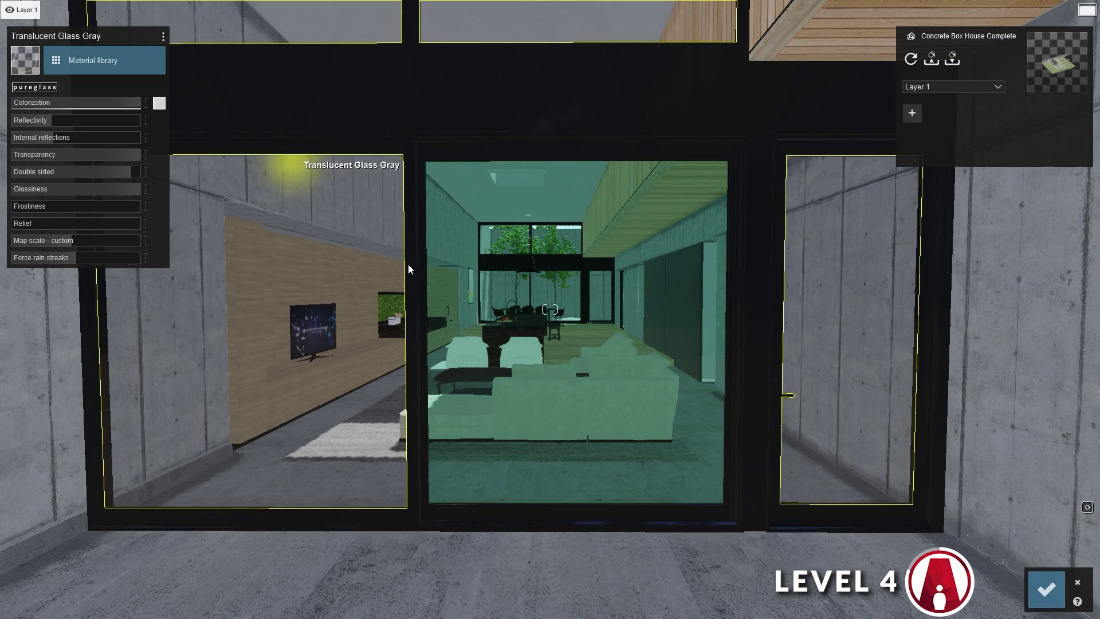
click(506, 310)
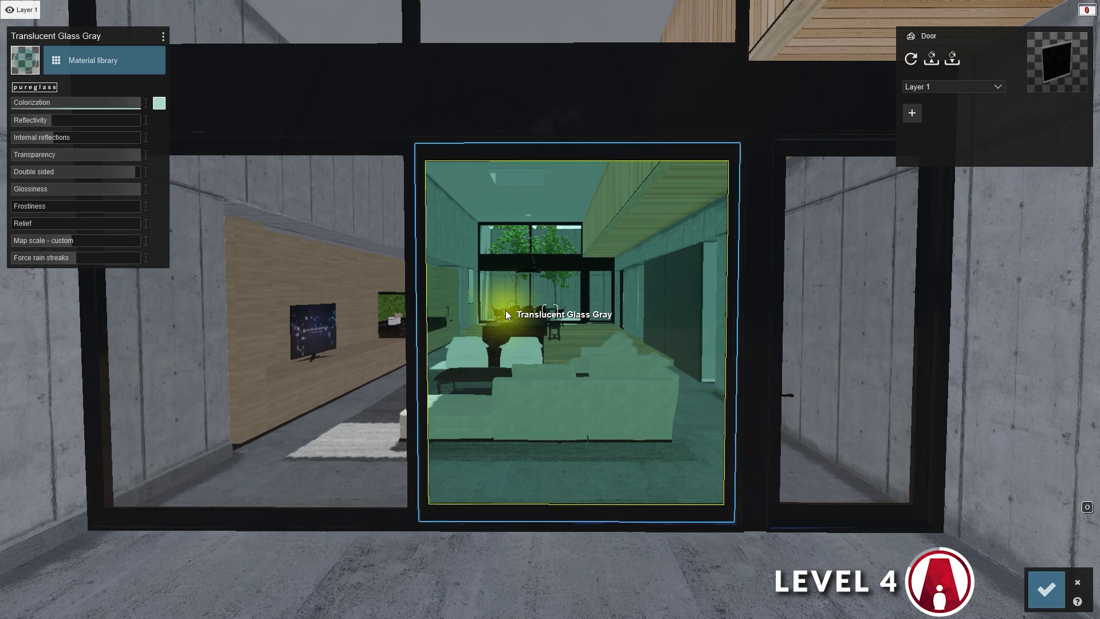
click(163, 37)
click(197, 37)
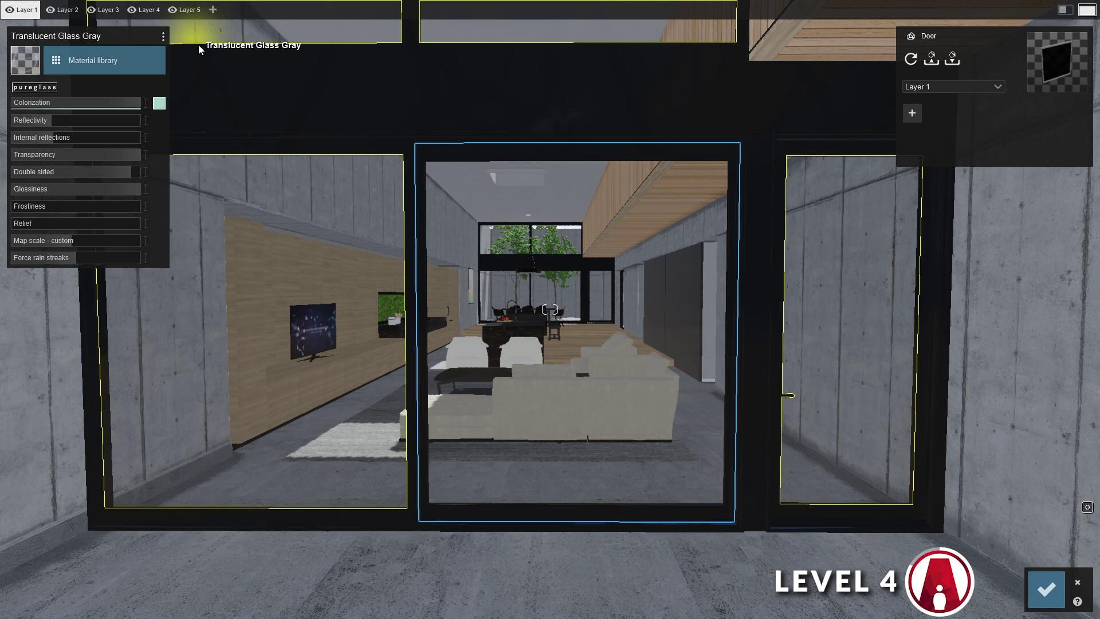
click(1045, 590)
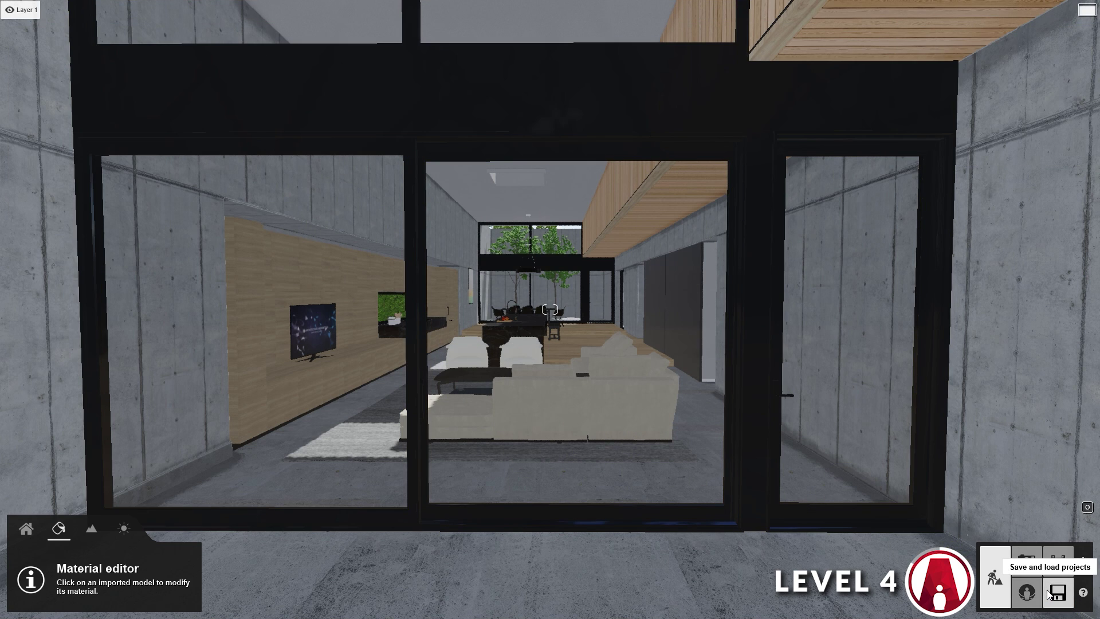
Step: Add a Move effect to the facade clip in Movie mode and slide the glass door open across the adjacent fixed pane
click(1057, 562)
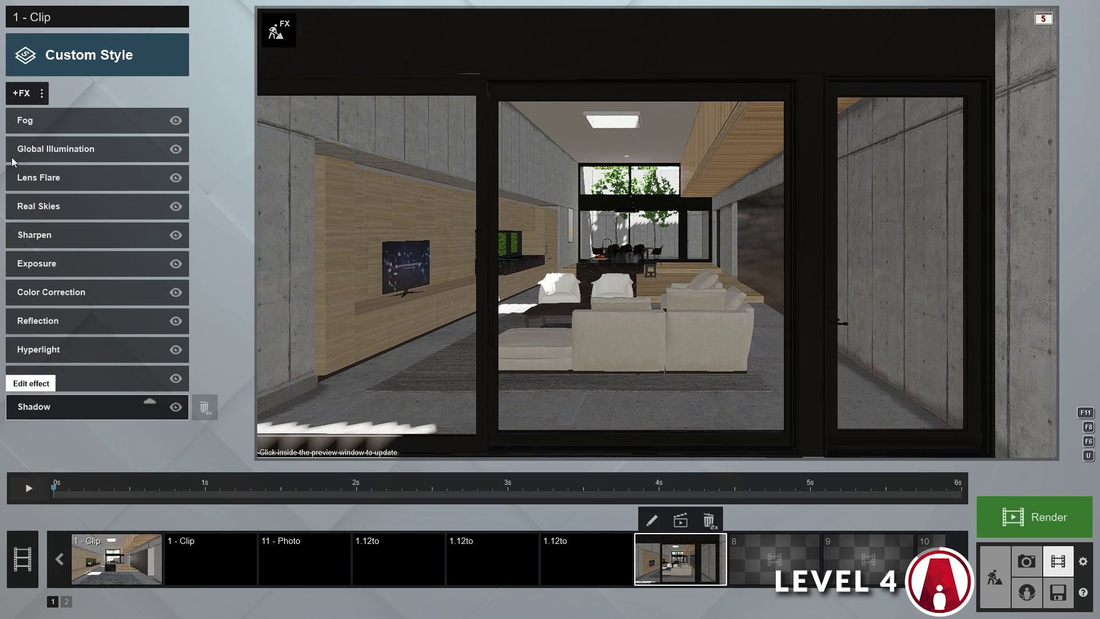
click(21, 93)
click(365, 357)
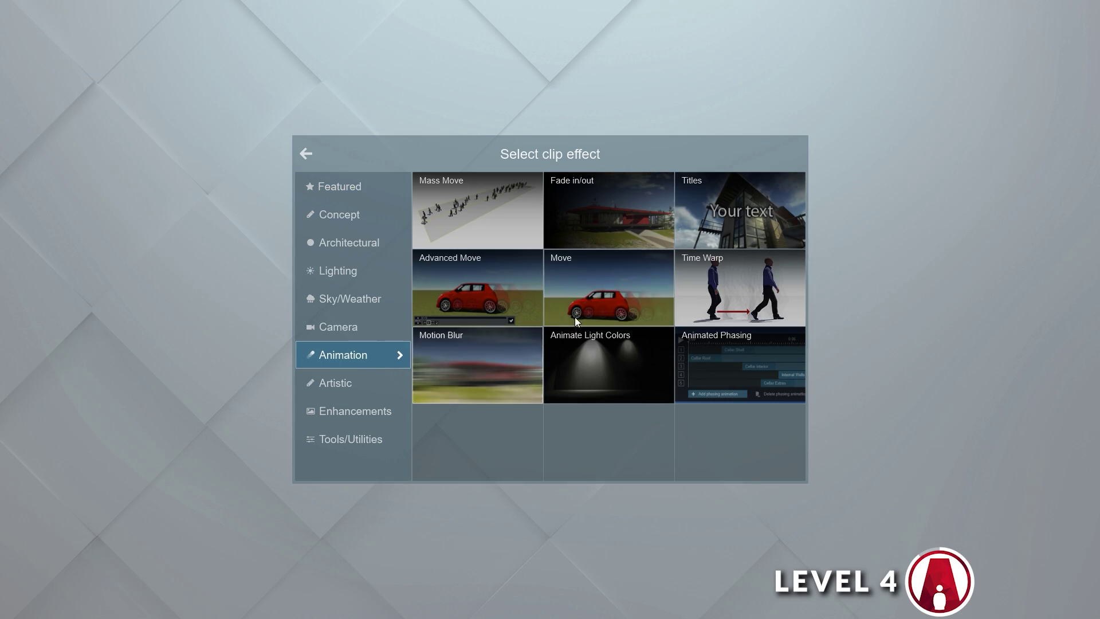
click(599, 276)
click(21, 145)
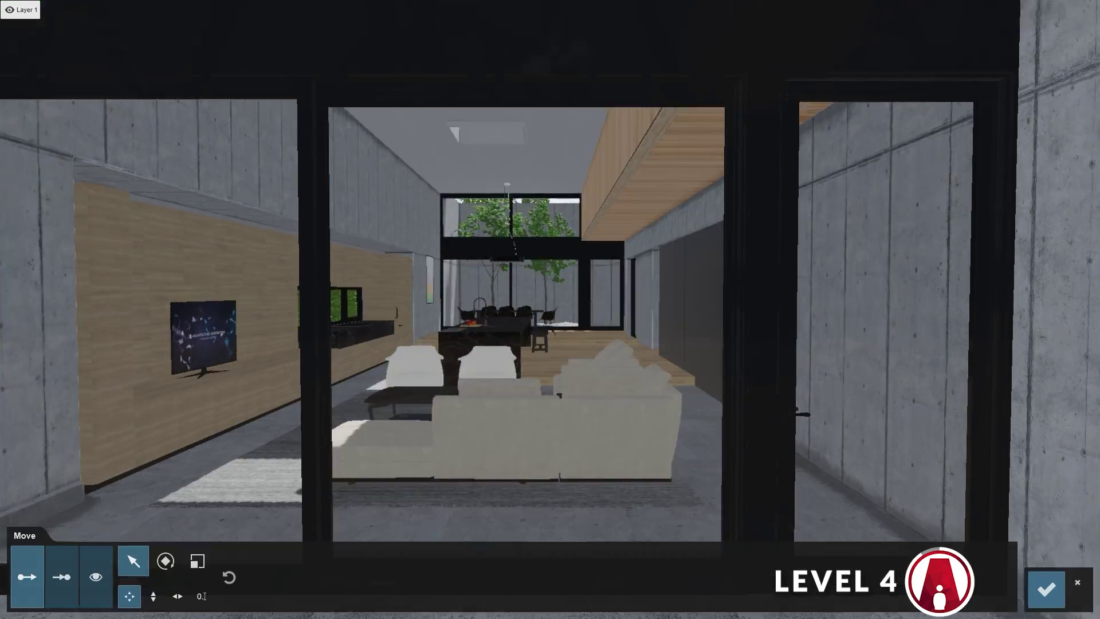
click(405, 229)
drag(435, 409, 138, 394)
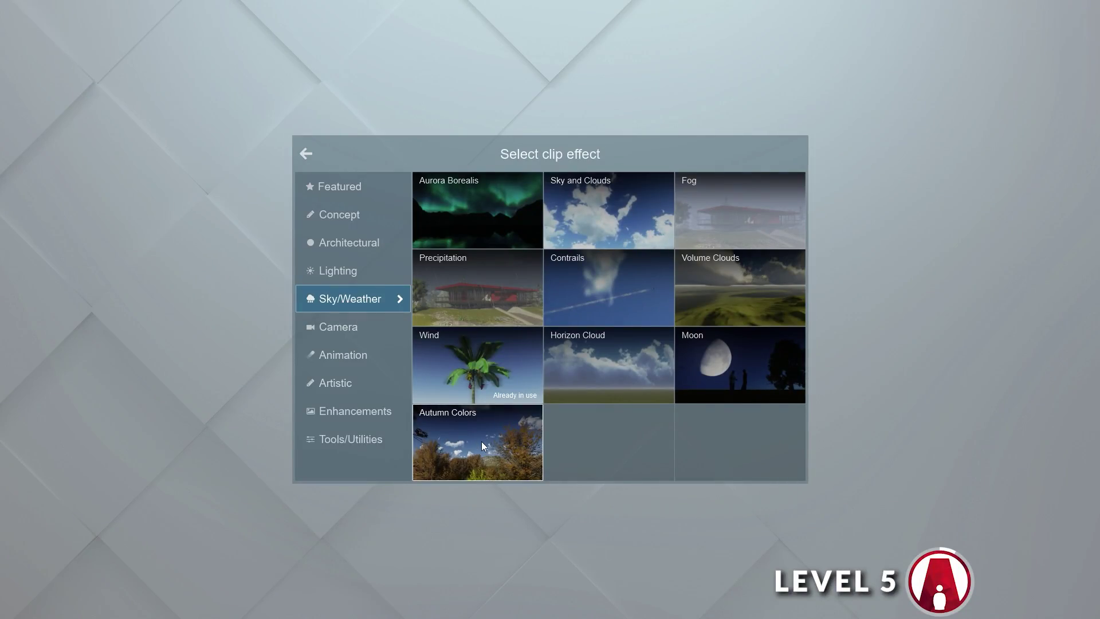
Step: Add Autumn Colors to the villa clip, keyframing the trees Ochre at 4 s and green at 0 s with color shift -0.1
click(482, 445)
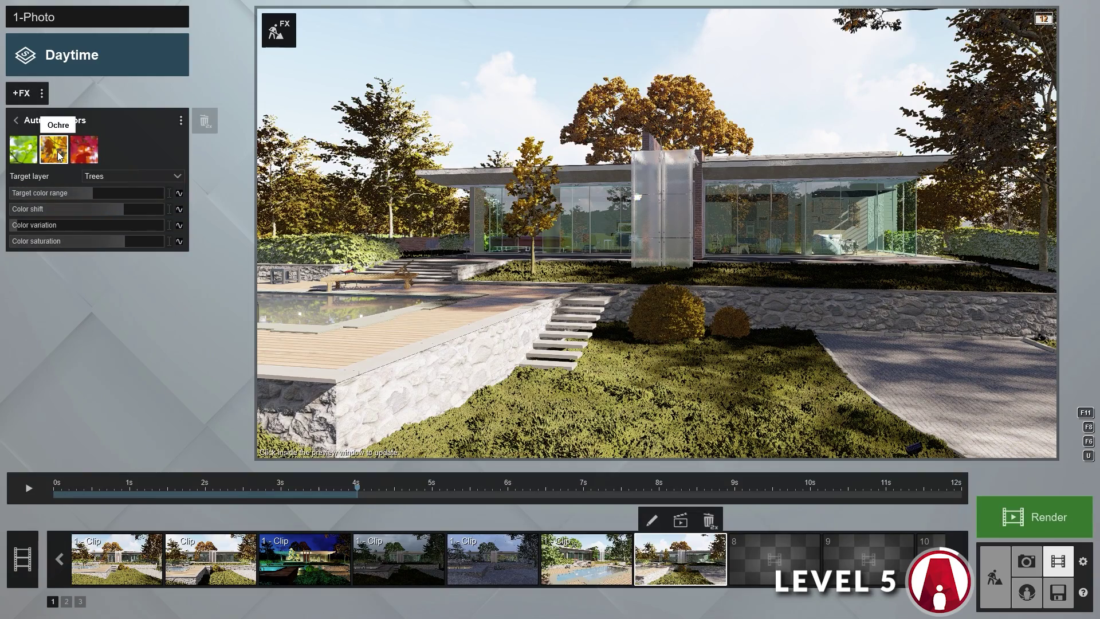
click(179, 193)
click(180, 243)
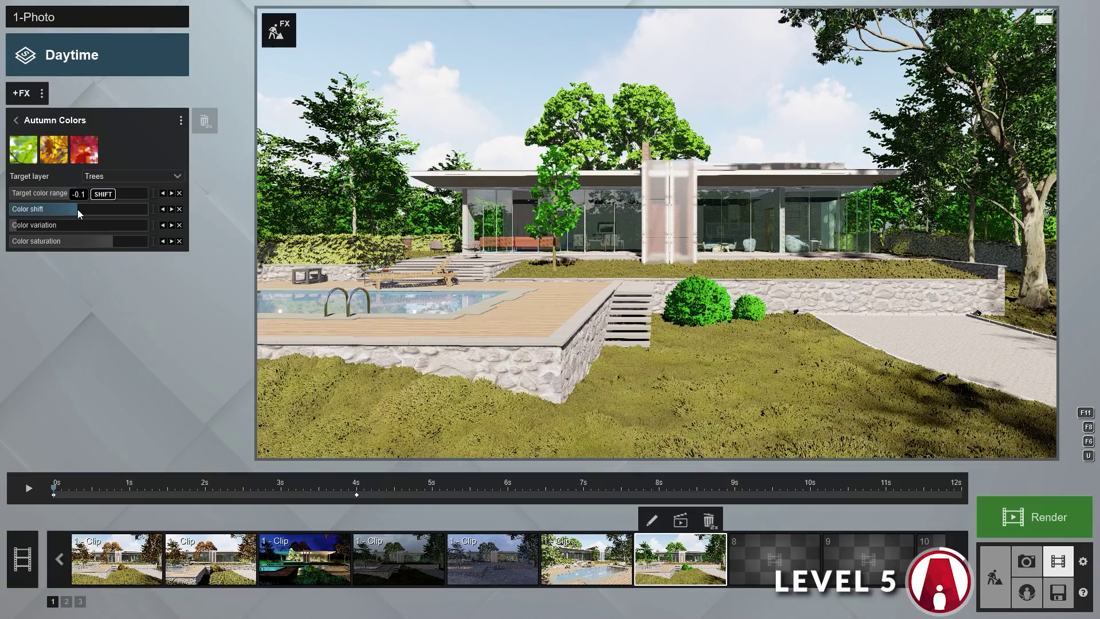
click(60, 242)
Step: Keyframe Autumn Colors at 8 s with a color saturation of about 1.6 and return to the clip's start for playback
drag(53, 490, 659, 490)
click(180, 193)
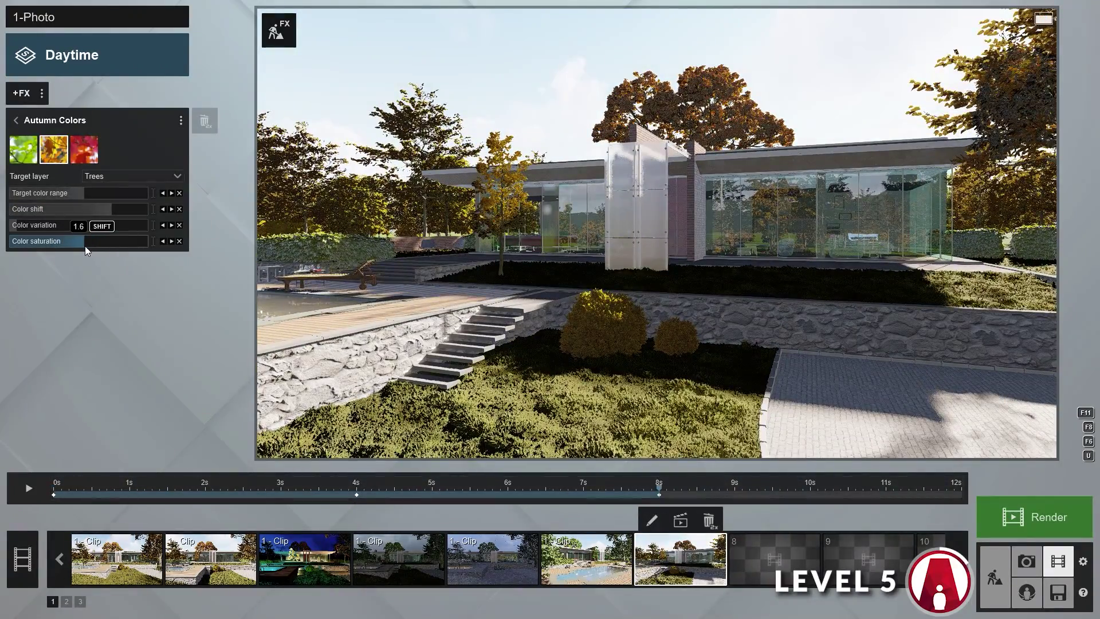
drag(401, 490, 27, 500)
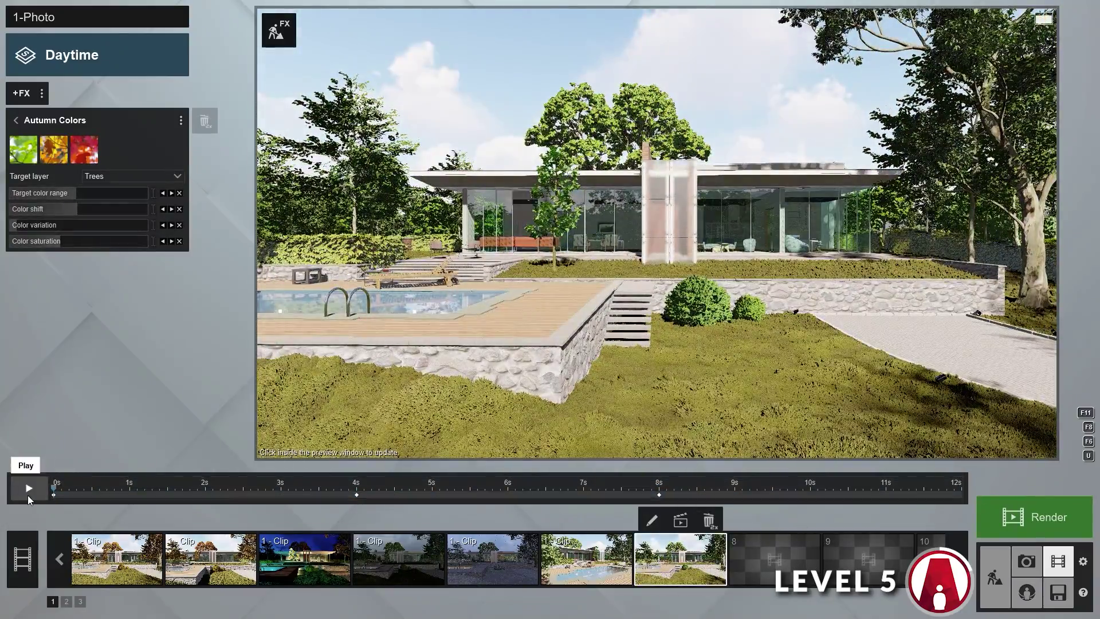
Step: Add a Precipitation effect, keyframe its precipitation phase and particle size at about 7.8 s, and change rain to full snow
click(16, 122)
click(23, 95)
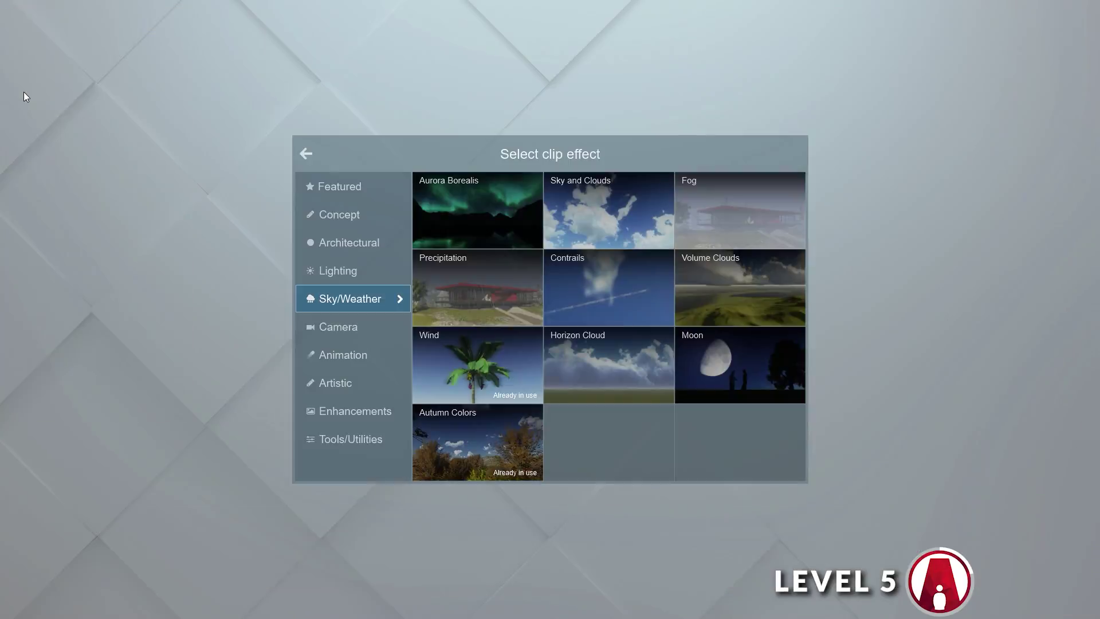
click(487, 288)
drag(92, 488, 652, 486)
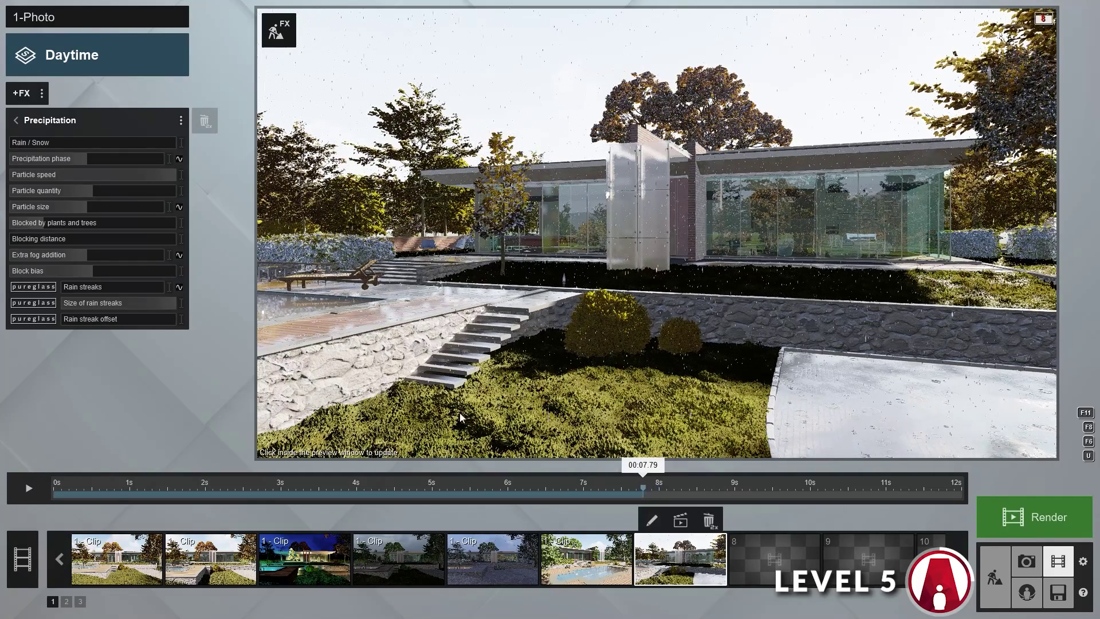
click(179, 159)
click(179, 207)
drag(91, 142, 236, 147)
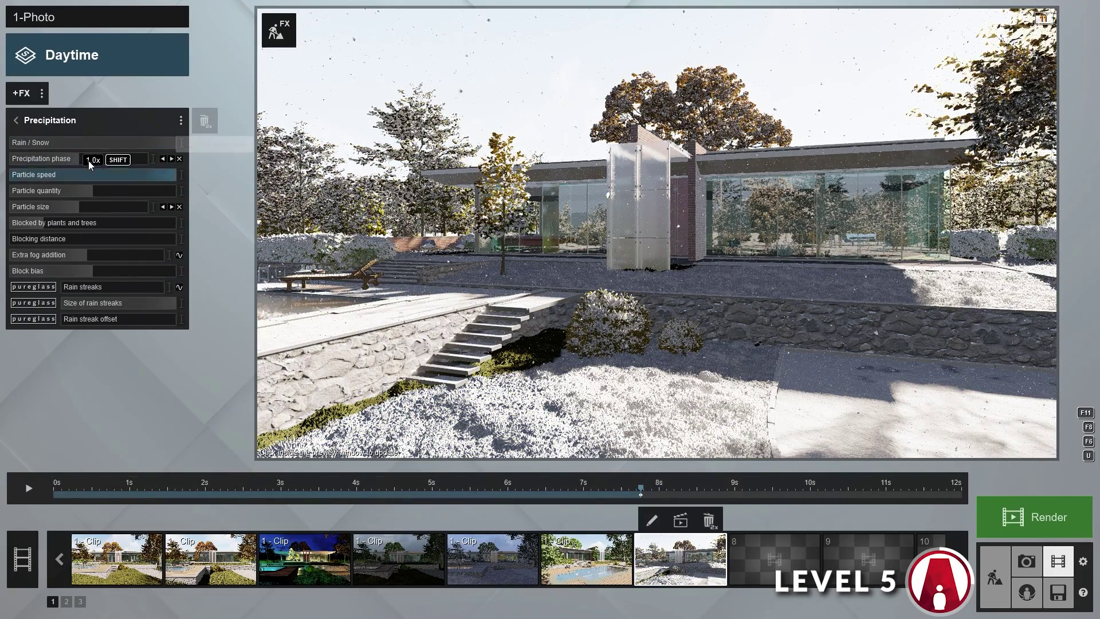
Step: Raise the precipitation phase at 8 s, set particle size to 0.7 and block bias to 1.0, and return to the start
click(659, 491)
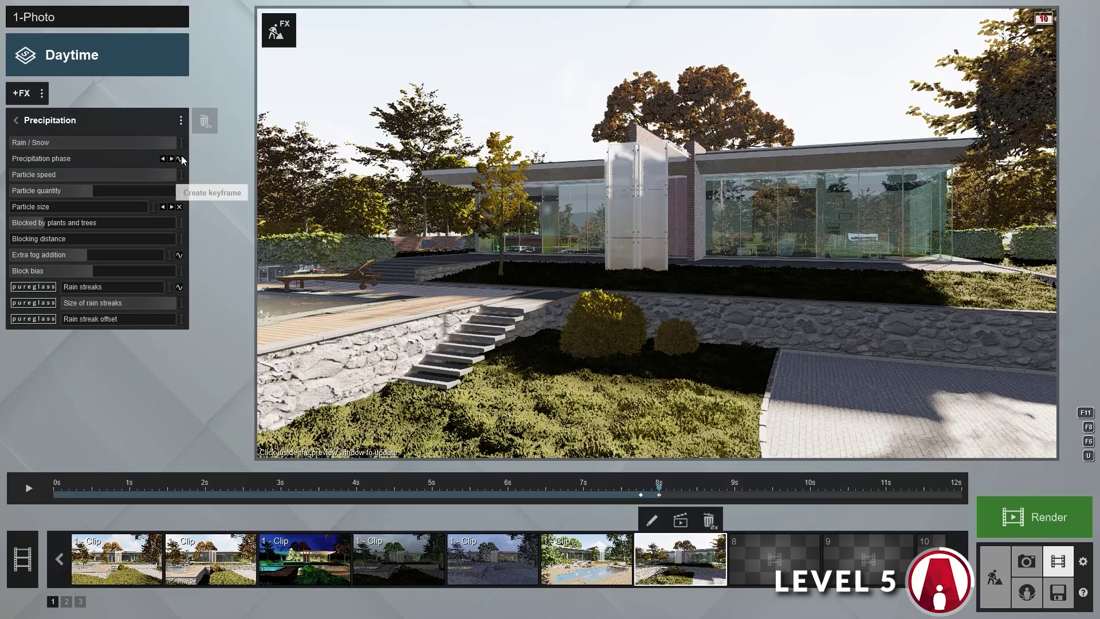
drag(36, 157, 83, 163)
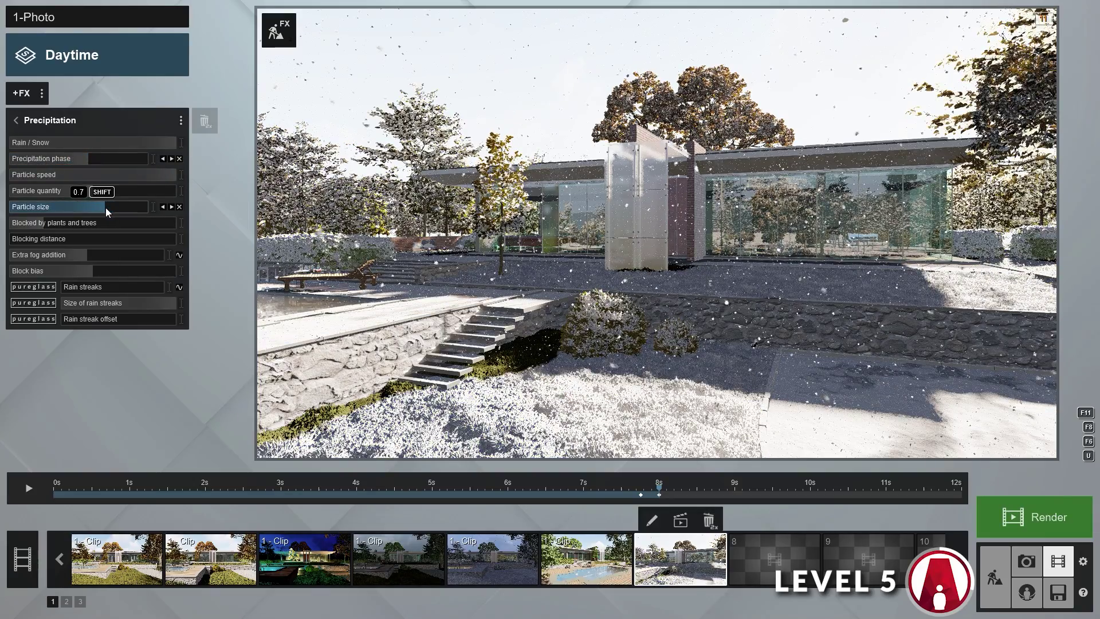
drag(144, 270, 223, 267)
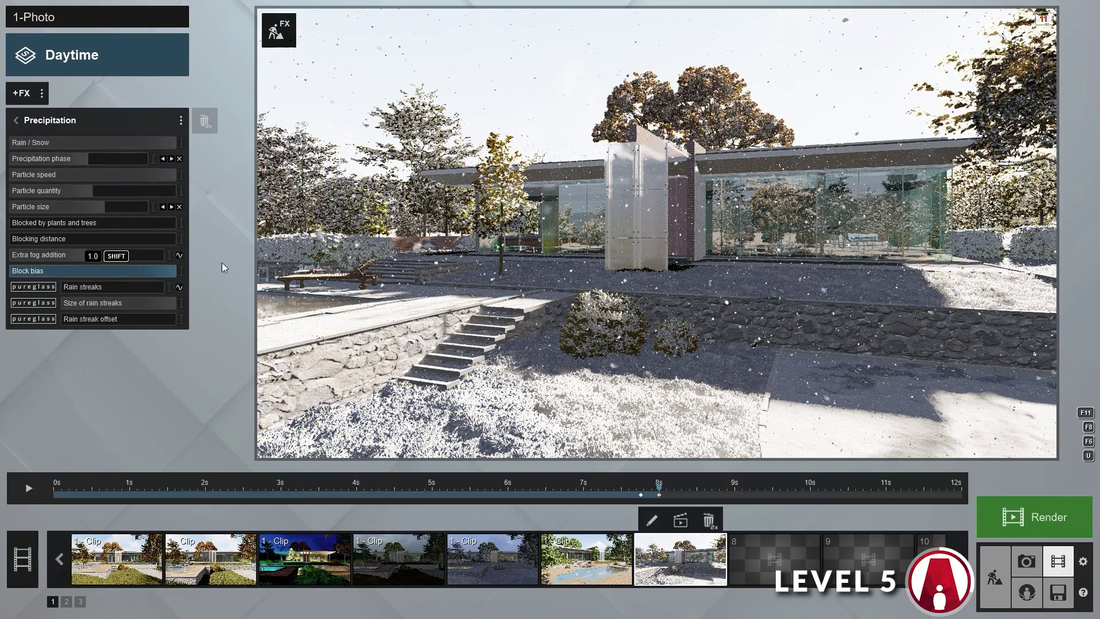
drag(658, 492, 53, 491)
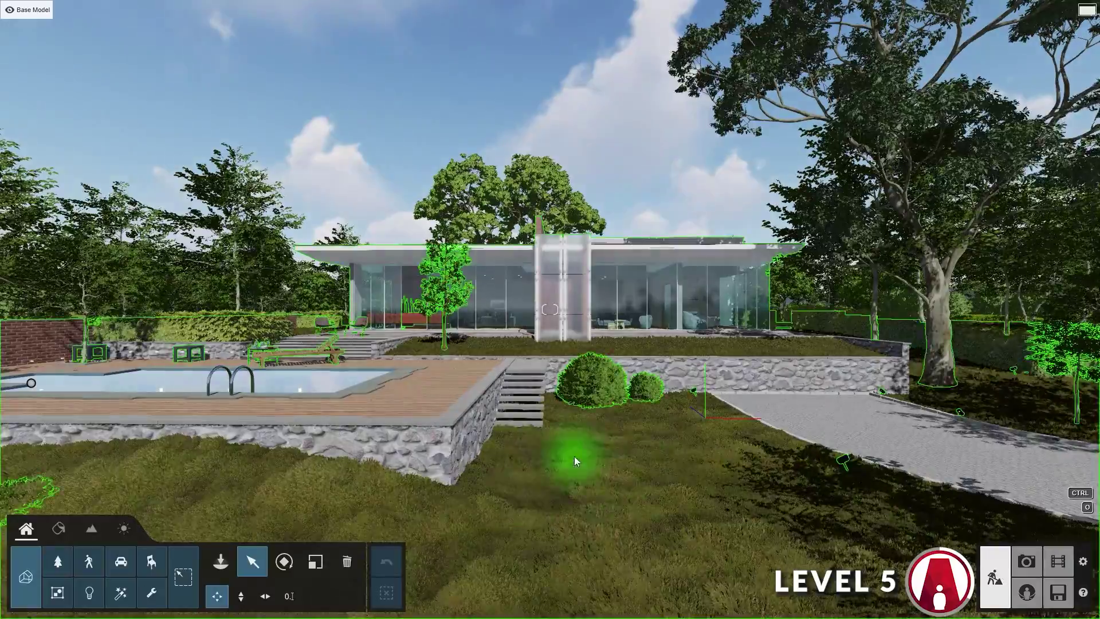
Step: Recolor the villa's Grass 2 lawn to green and replace the siepe hedge's foliage with a dark green leaf type
click(78, 528)
click(301, 505)
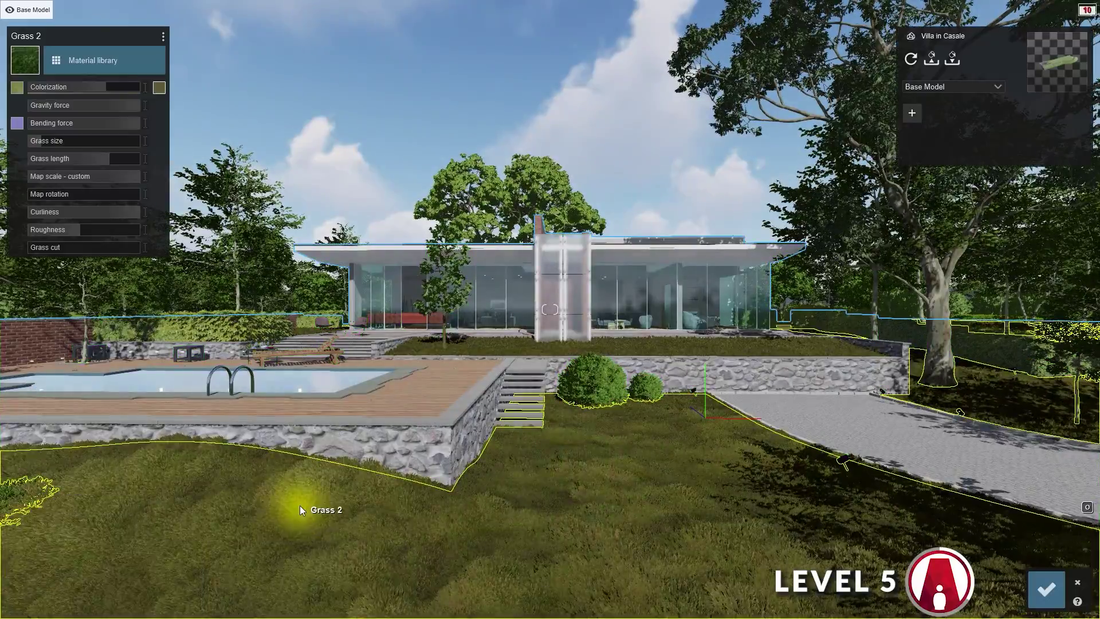
click(159, 88)
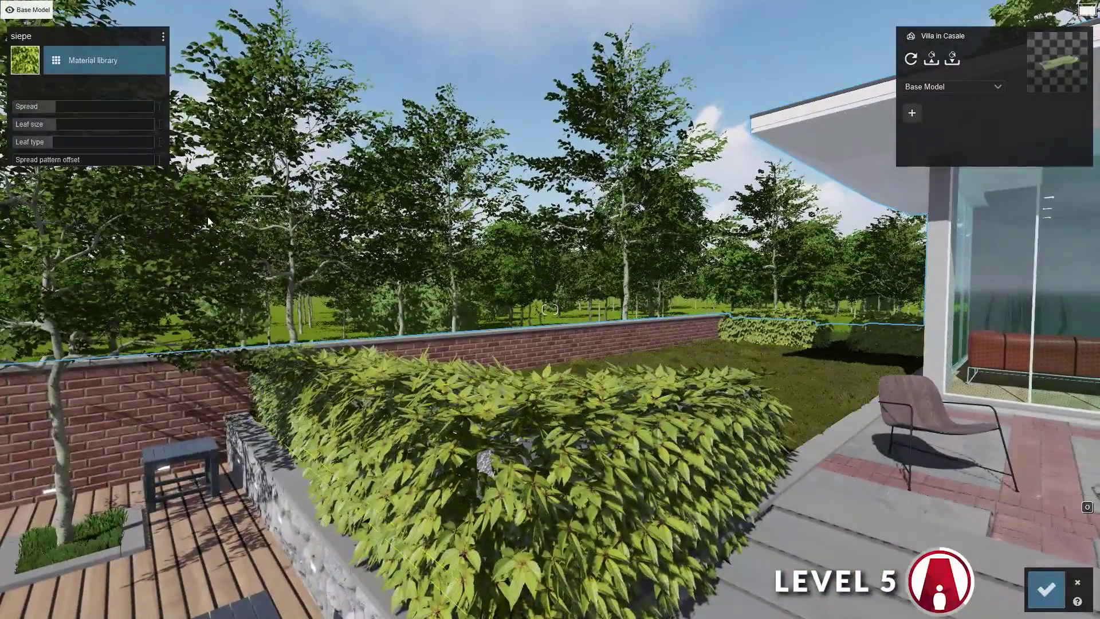
click(104, 61)
click(46, 256)
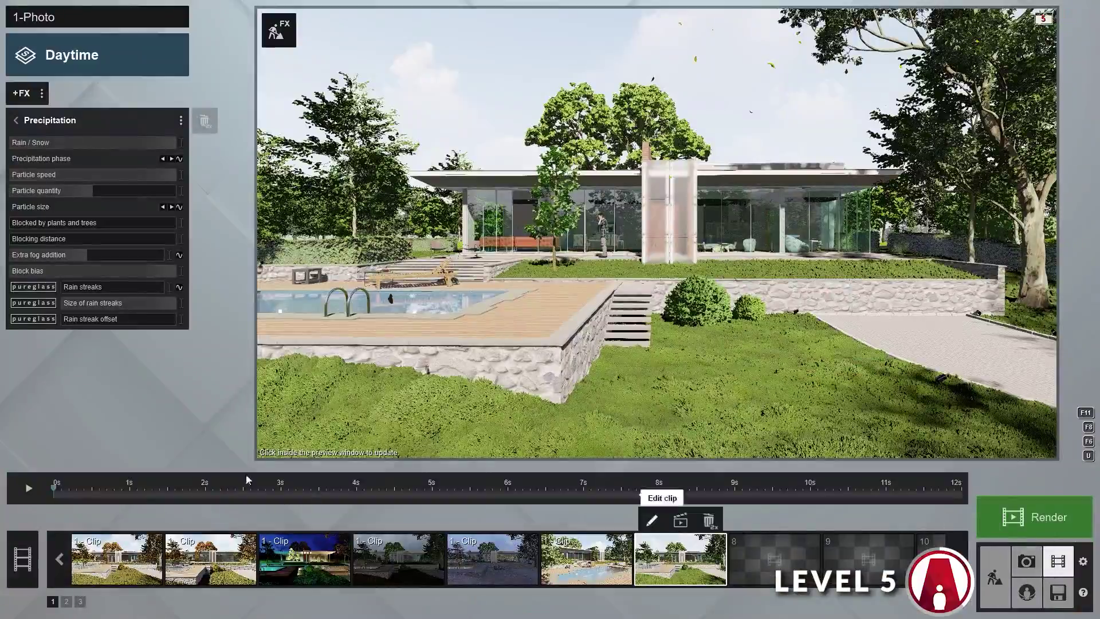
Step: Move the clip to 4 s and create a variation of the Villa in Casale model named Villa Autumn in Build mode
drag(170, 490, 356, 491)
click(1008, 564)
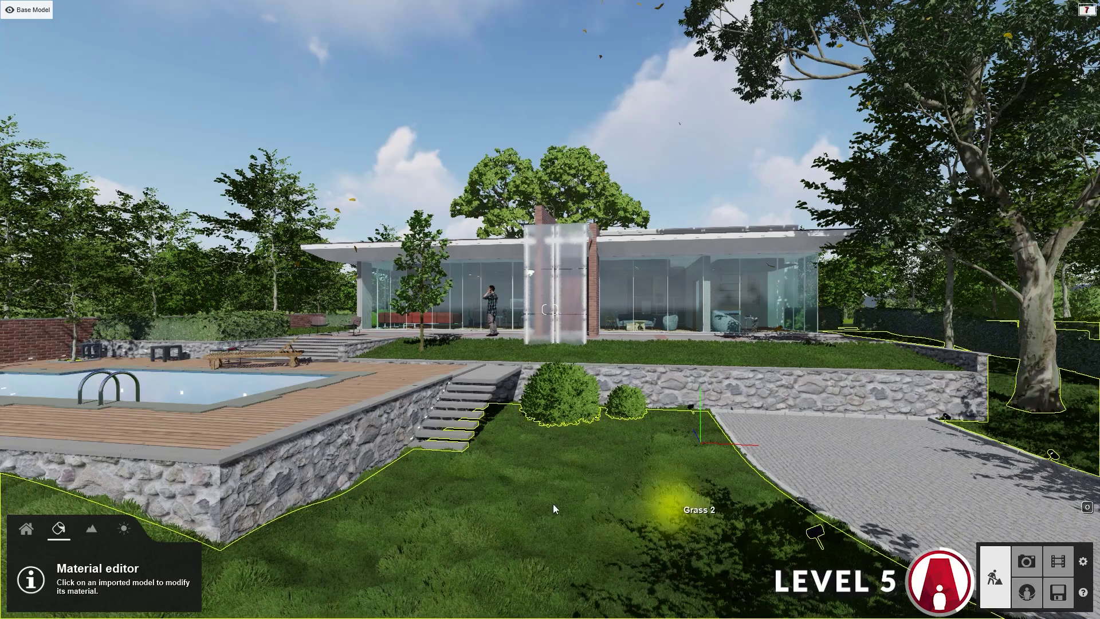
click(538, 455)
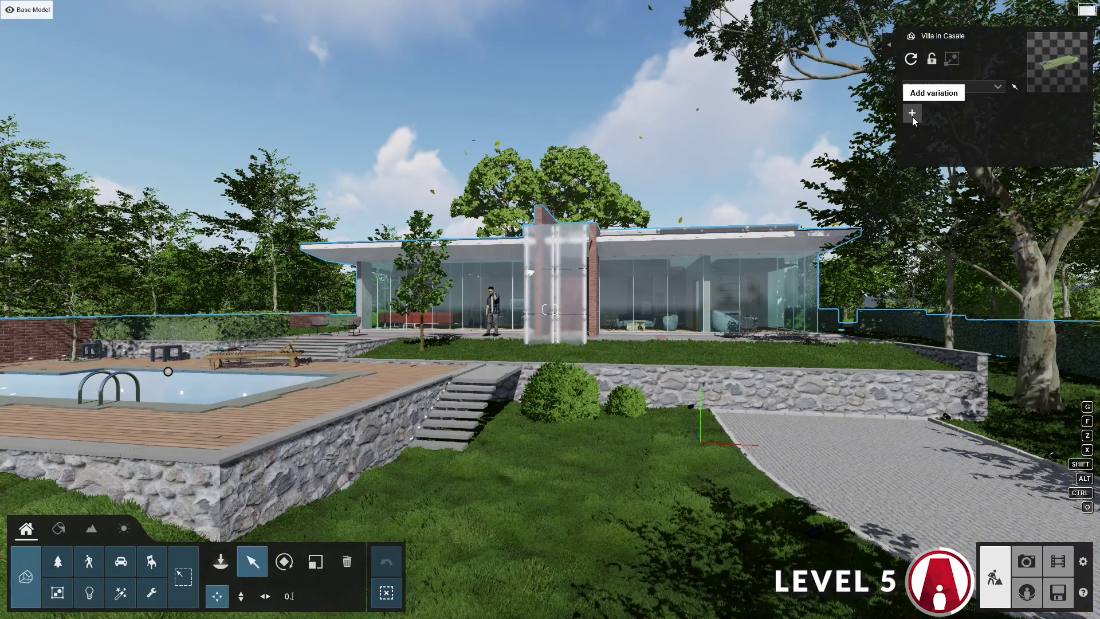
click(912, 114)
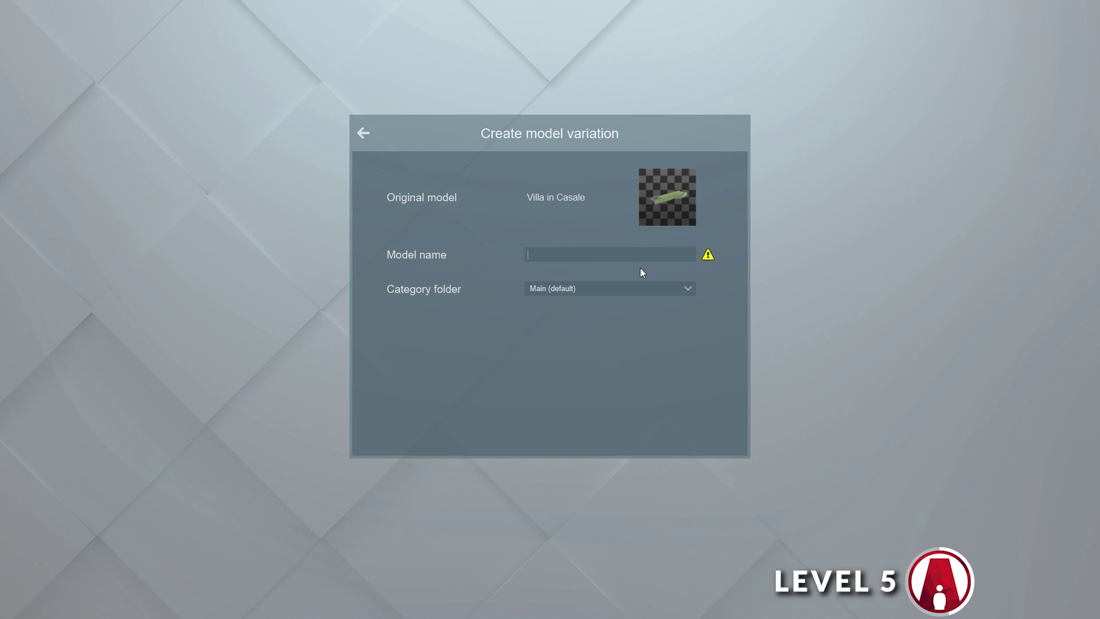
text(Villa Autumn)
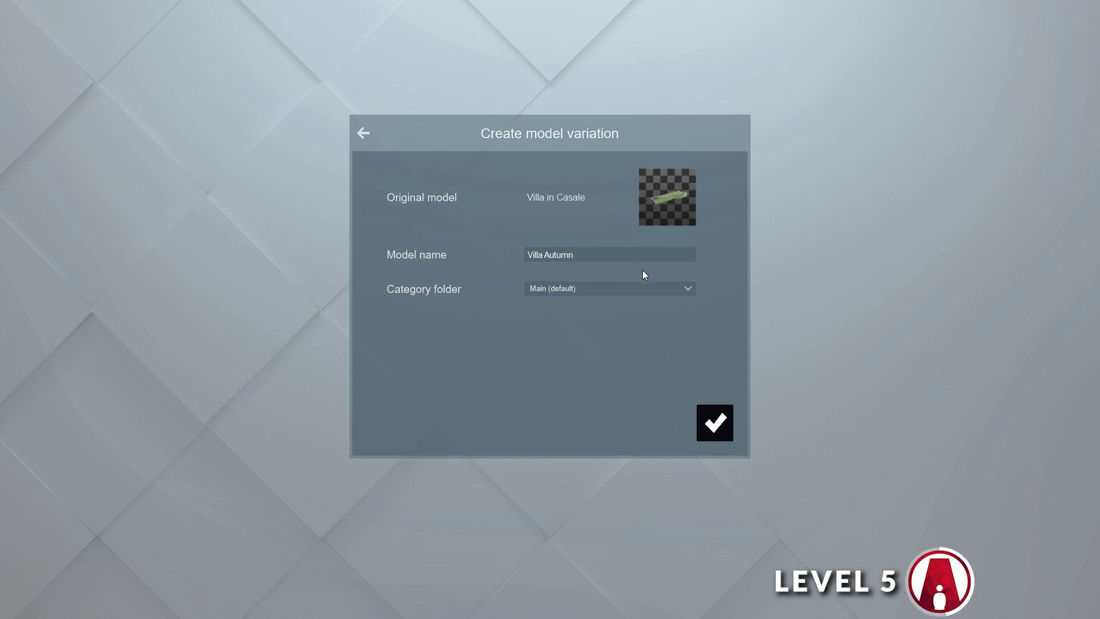
click(714, 423)
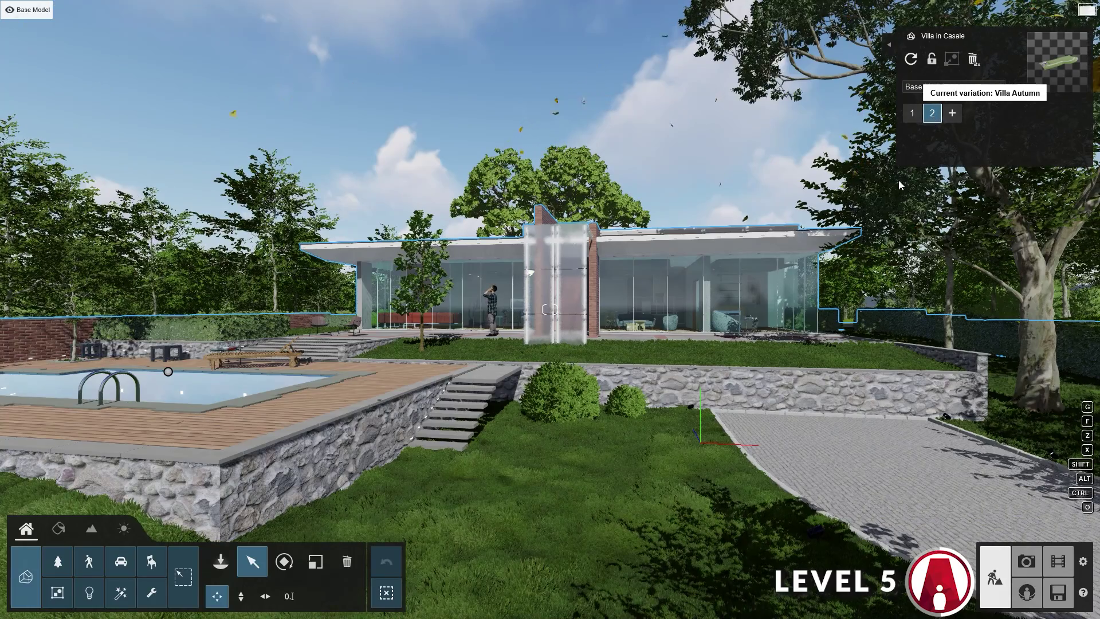
Step: Change the Grass 2 colorization of the Villa Autumn variation to a brownish olive tone
click(58, 527)
click(479, 486)
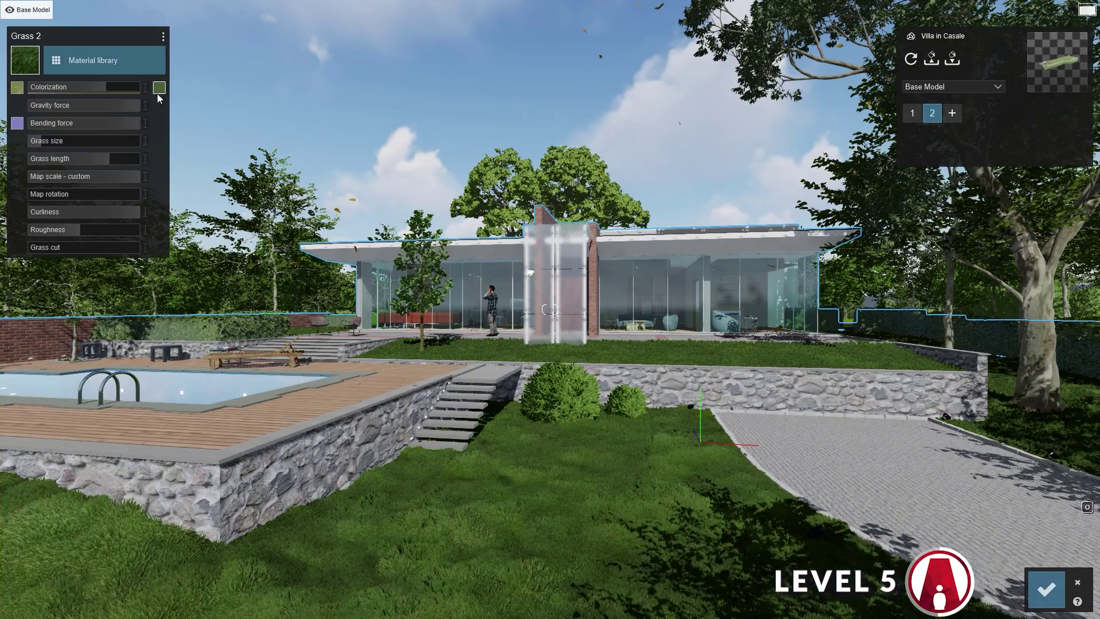
click(158, 91)
click(504, 447)
click(163, 36)
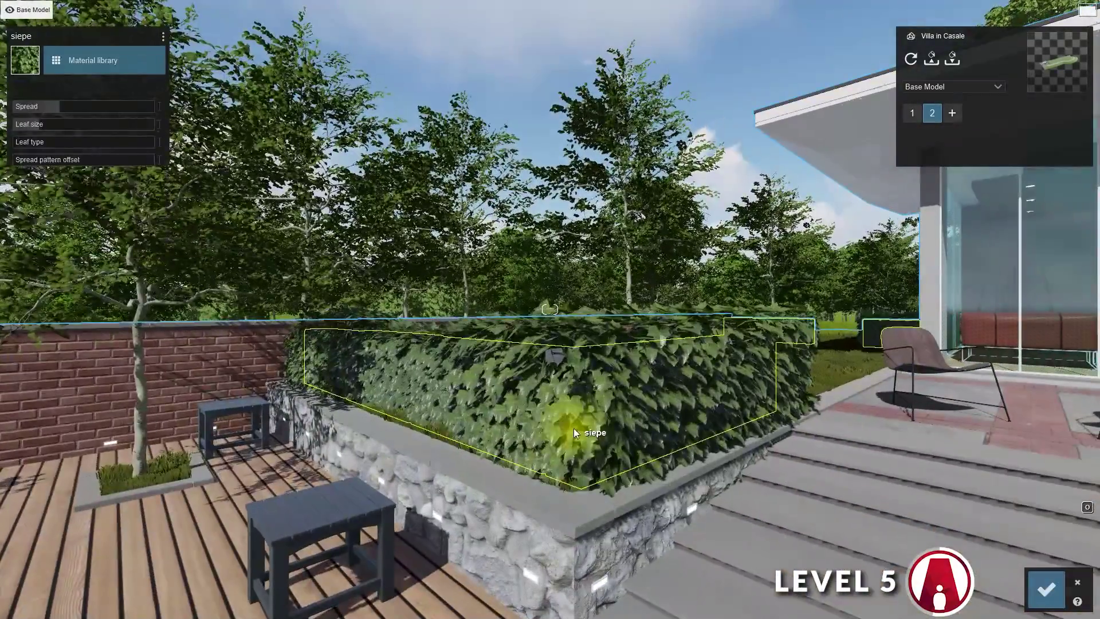
Step: Give the siepe hedge in Villa Autumn yellow-green foliage and adjust its leaf size and spread
click(93, 60)
click(146, 256)
drag(57, 124, 47, 106)
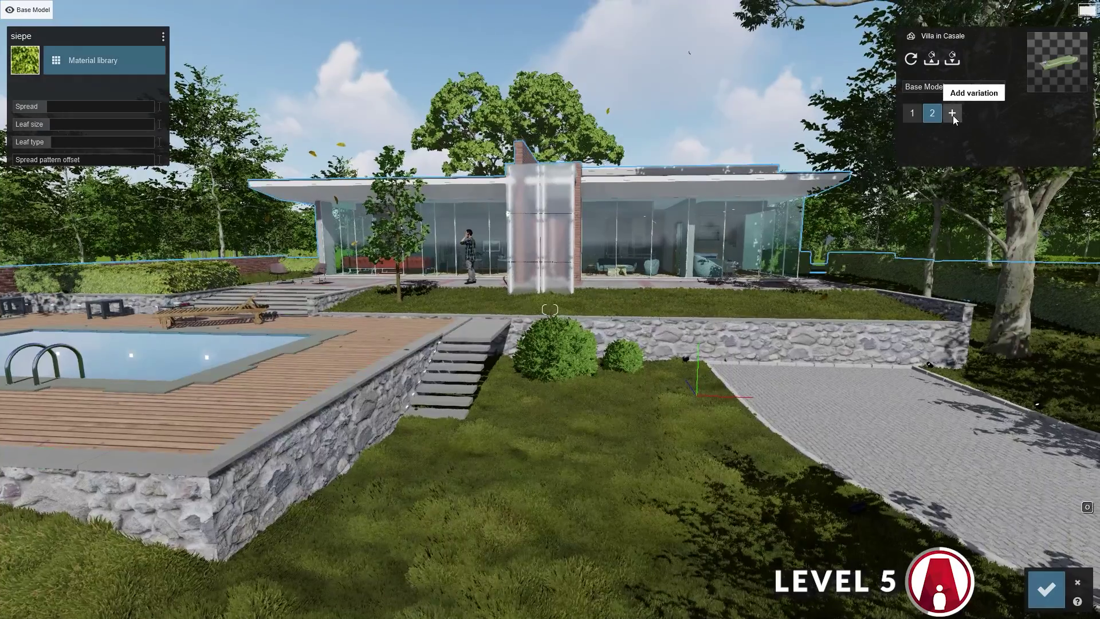
Step: Create a third model variation from Villa Autumn, reduce its grass length to 0.1 and edit the grass color
click(952, 113)
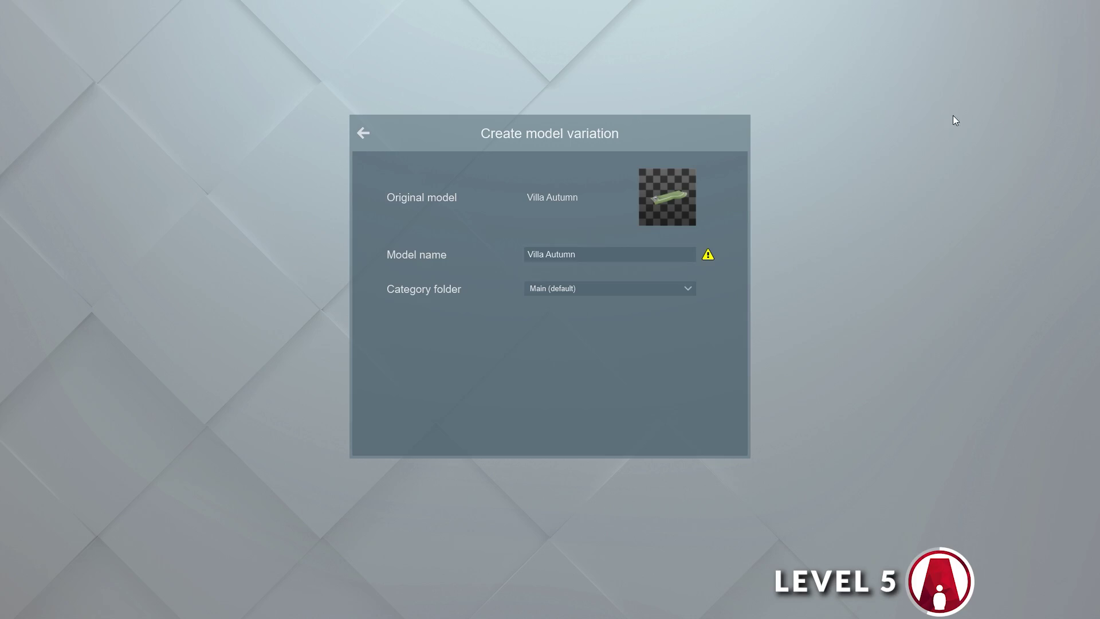
click(715, 426)
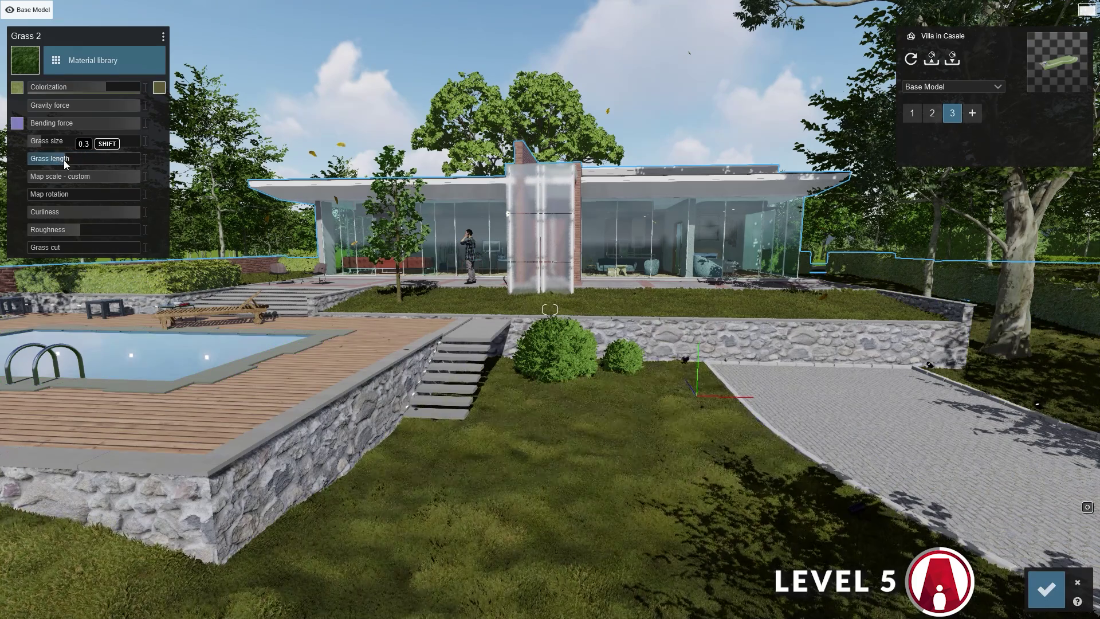
drag(65, 164, 40, 165)
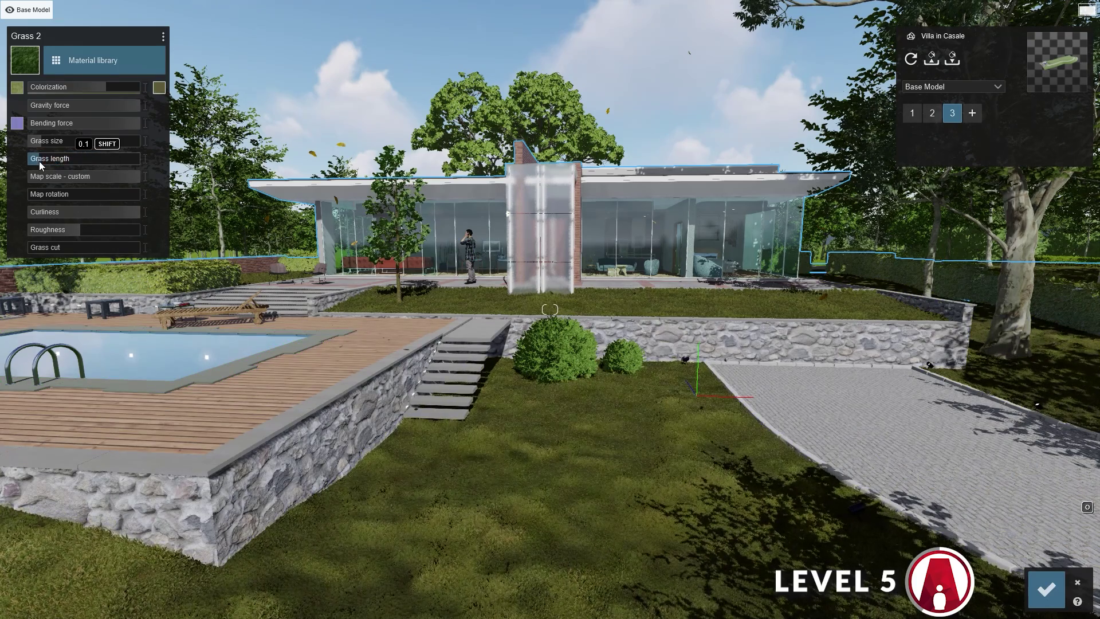
click(159, 87)
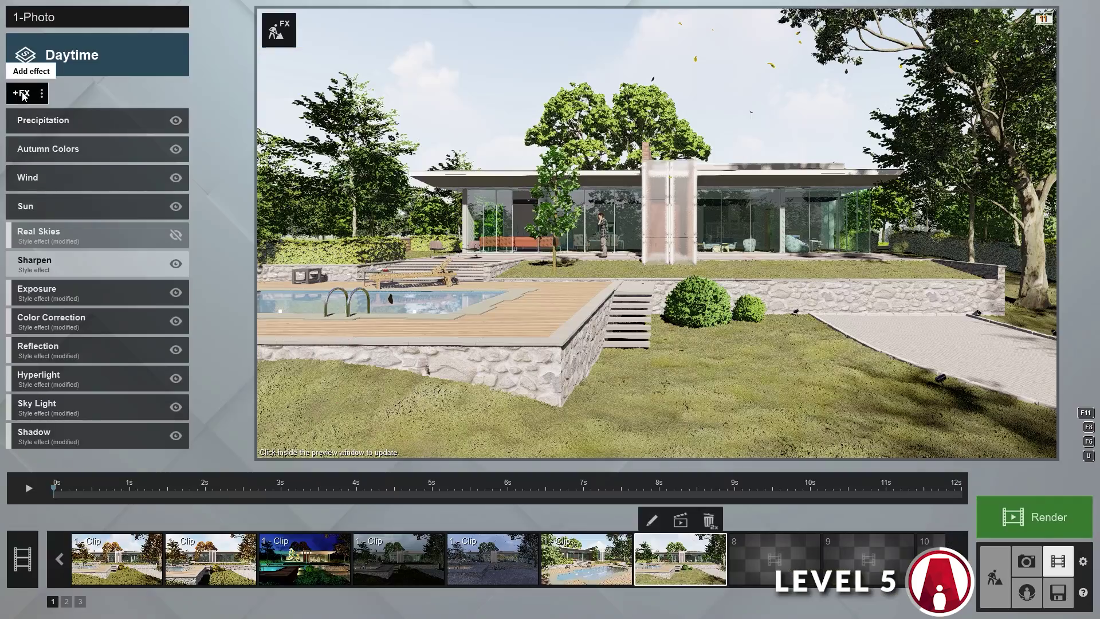
Step: Add a Variation Control effect to the clip and choose the villa model as the object it controls
click(23, 92)
click(373, 439)
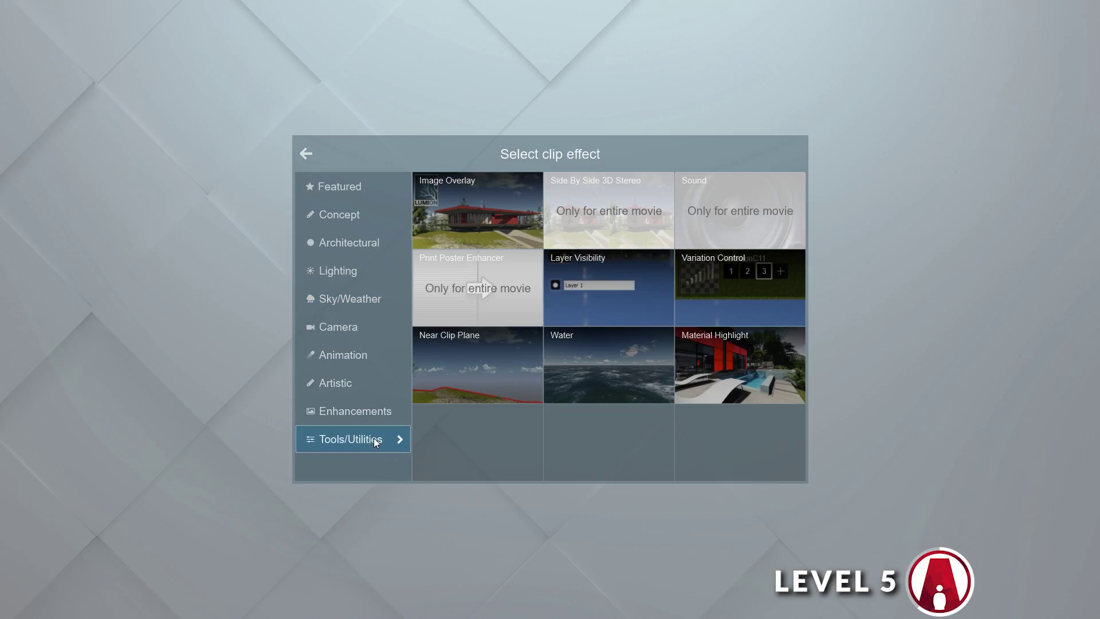
click(718, 298)
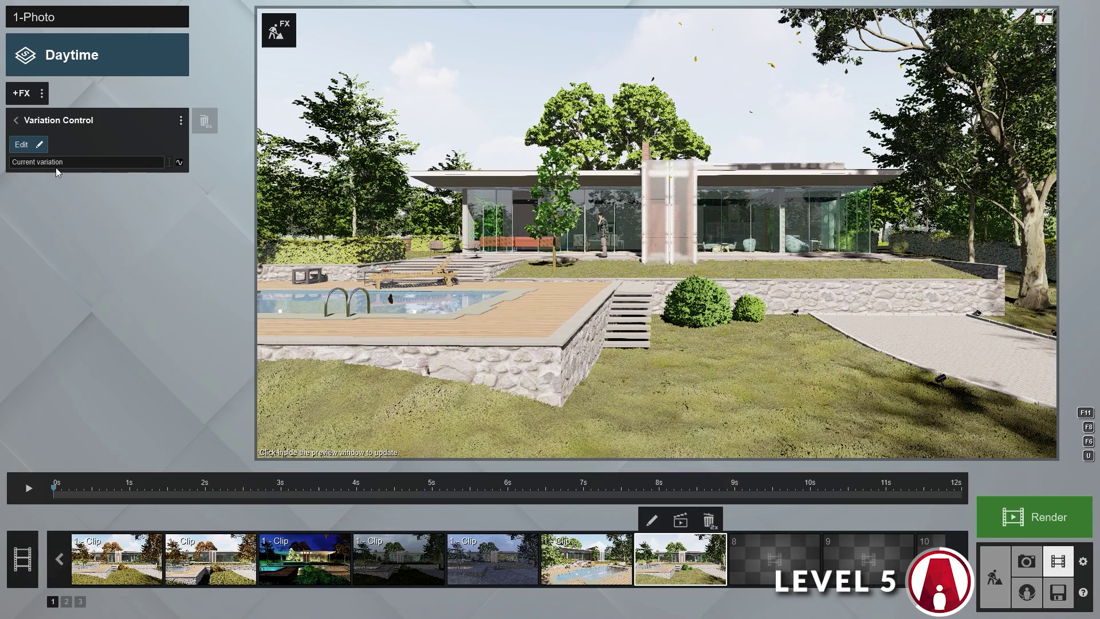
click(32, 146)
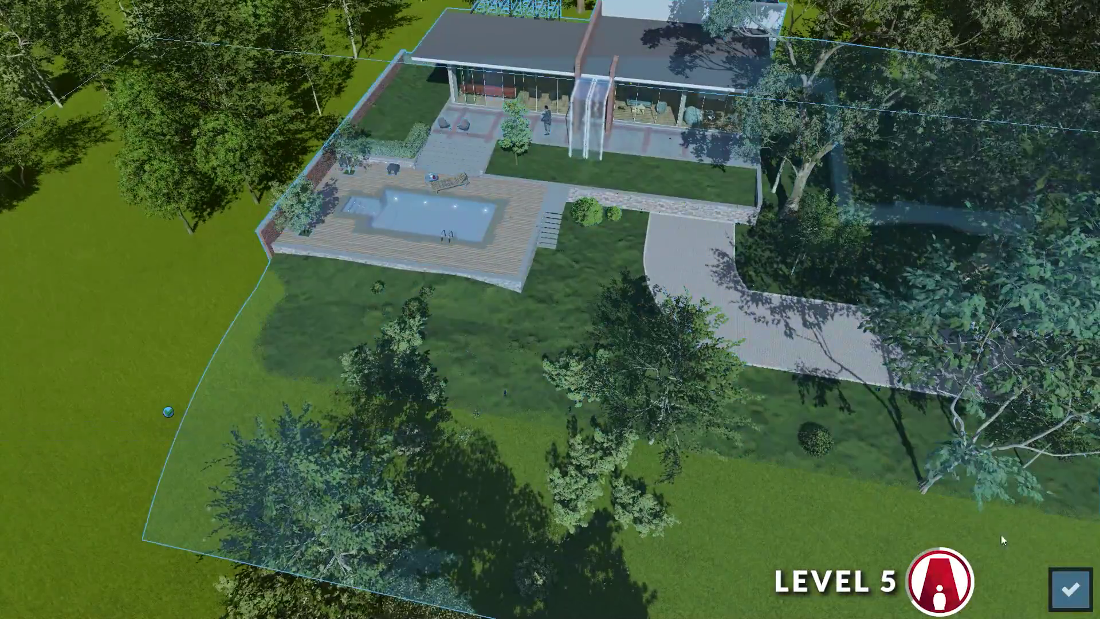
click(1070, 590)
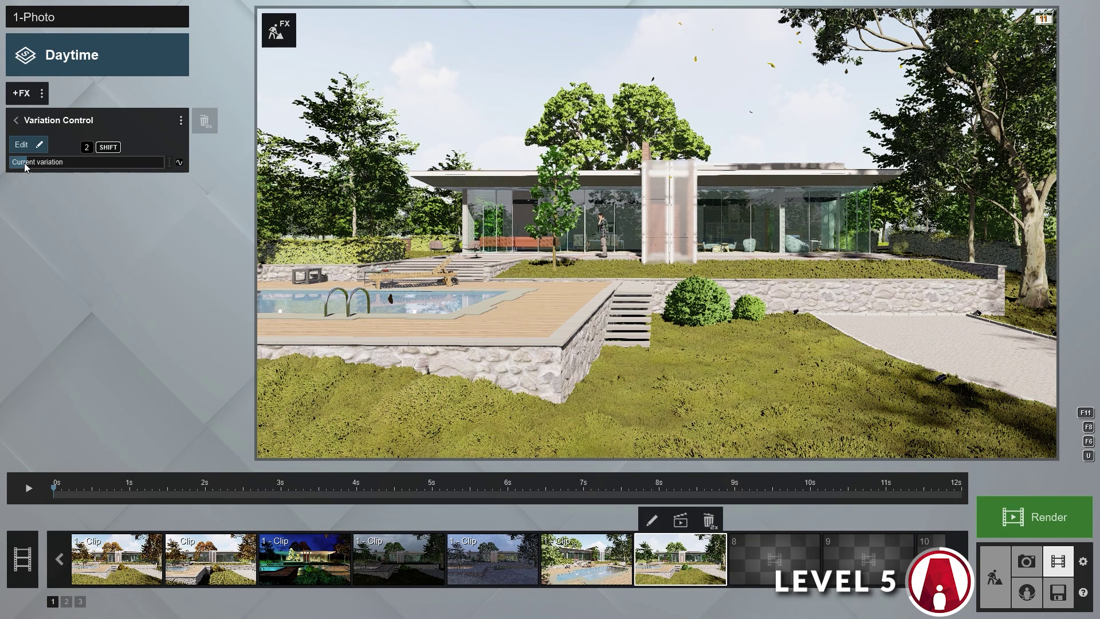
Step: Keyframe the villa's current variation as the original at 0 s, variation 2 at 4 s and variation 3 at about 7.8 s
drag(36, 164, 10, 168)
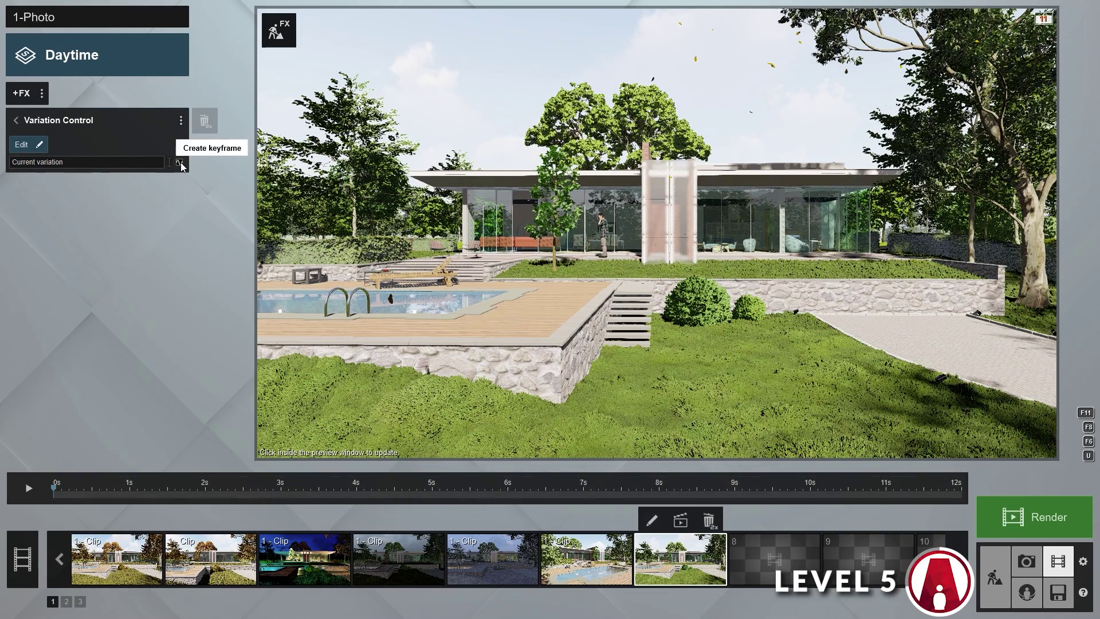
click(355, 492)
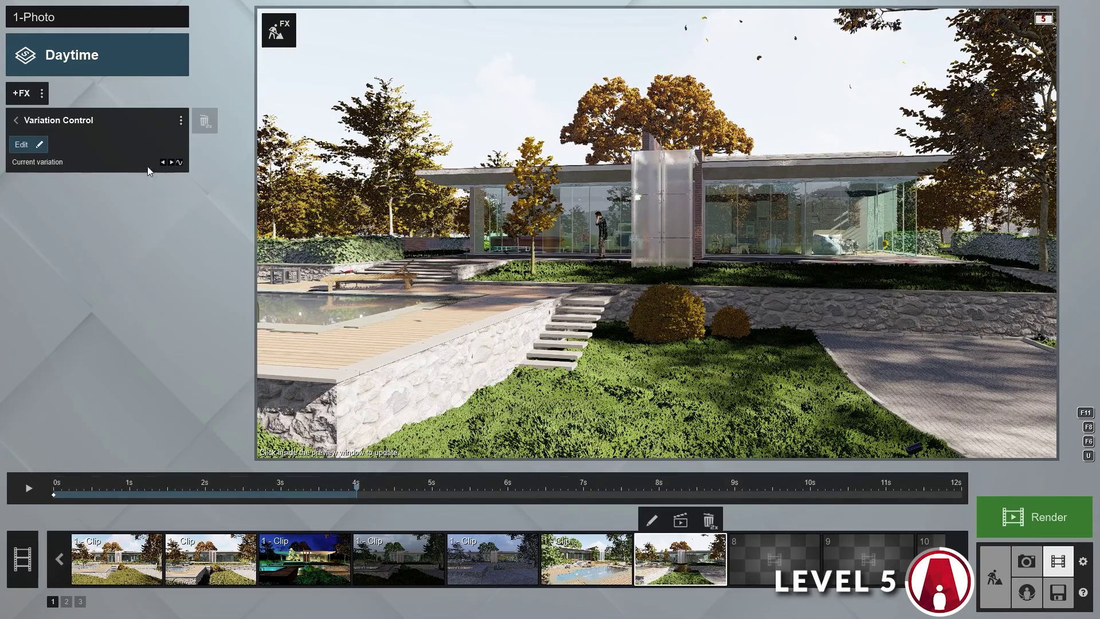
click(179, 163)
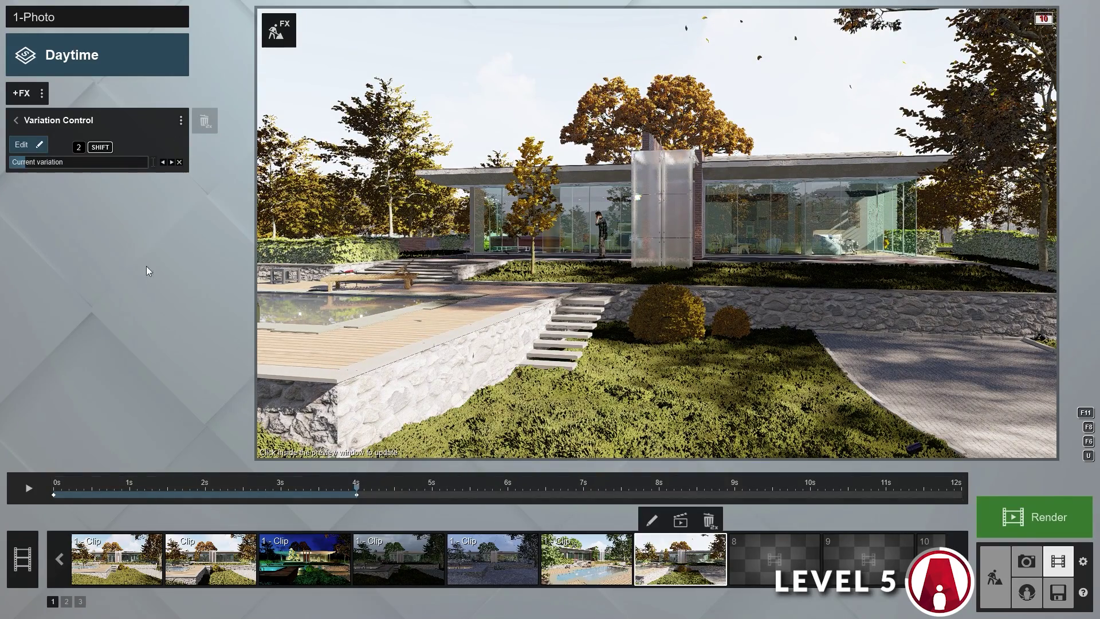
drag(372, 490, 644, 486)
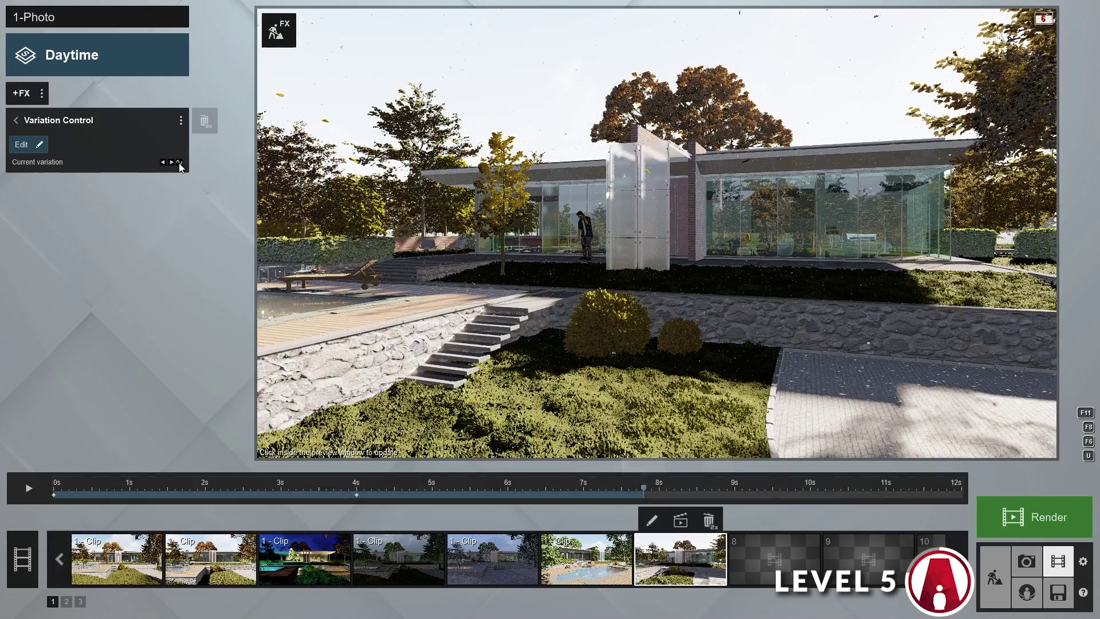
click(180, 163)
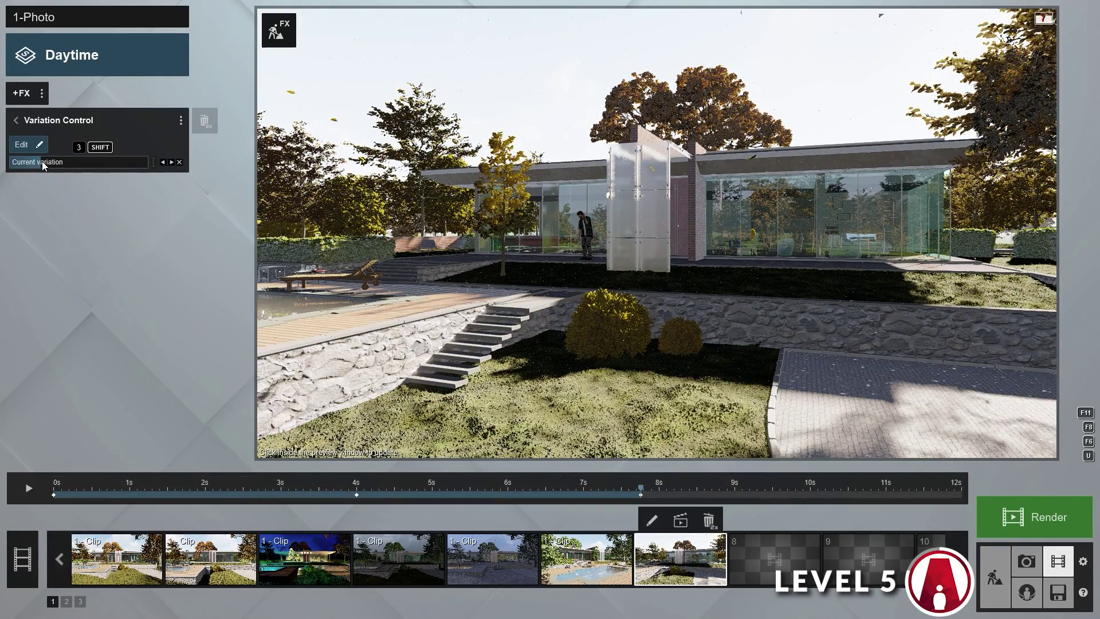
drag(185, 491, 962, 492)
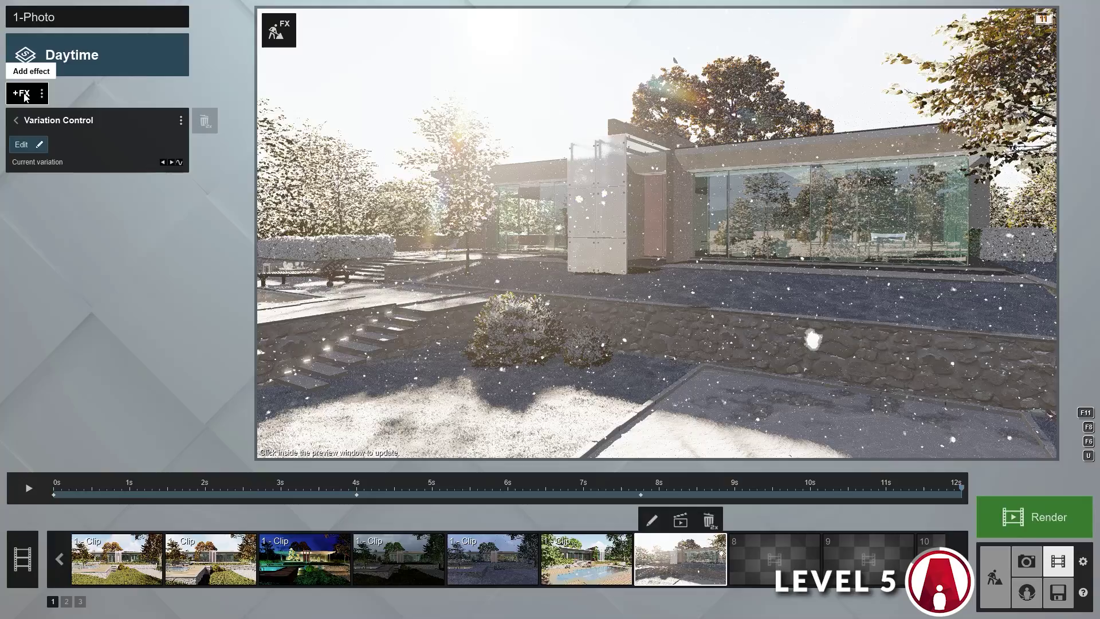
Step: Add a Layer Visibility effect and keyframe it with all ten layers visible at 0 s and 4 s
click(23, 94)
click(615, 300)
drag(542, 487, 355, 487)
click(183, 163)
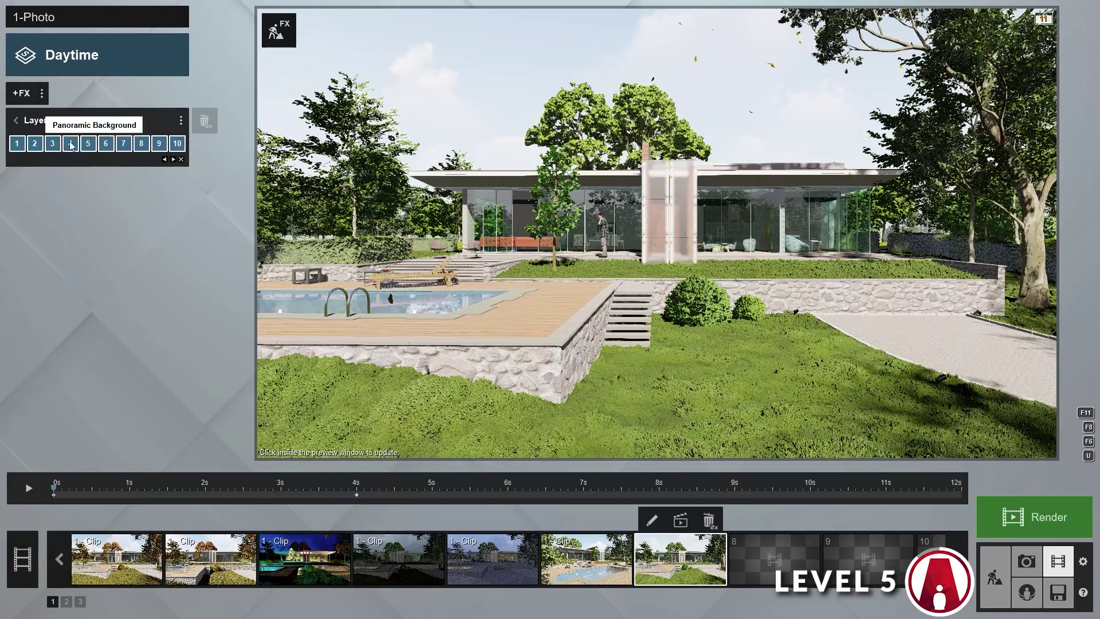
Step: Keyframe layer 9 and the People and Animals layer 7 as hidden at 8 s and check the clip through to its end
drag(157, 488, 660, 494)
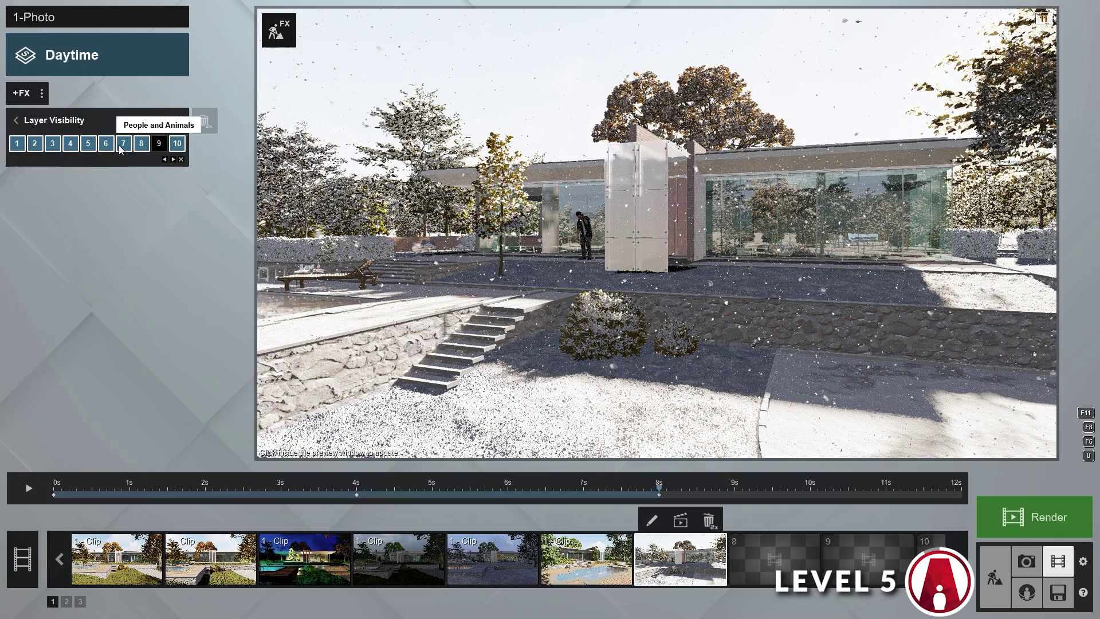
drag(196, 488, 355, 488)
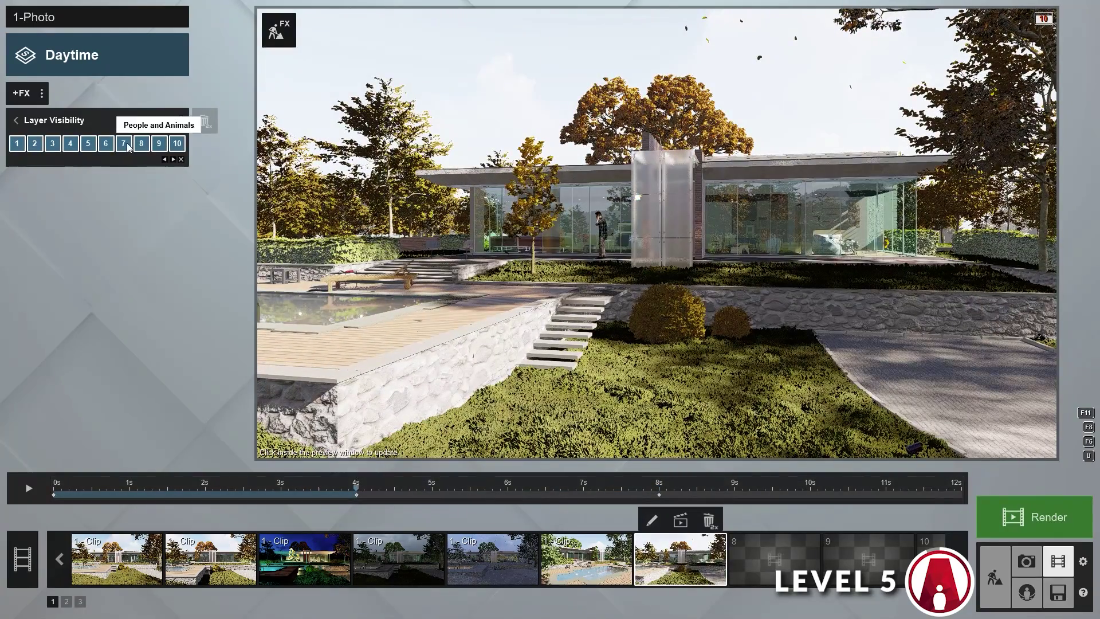
click(166, 162)
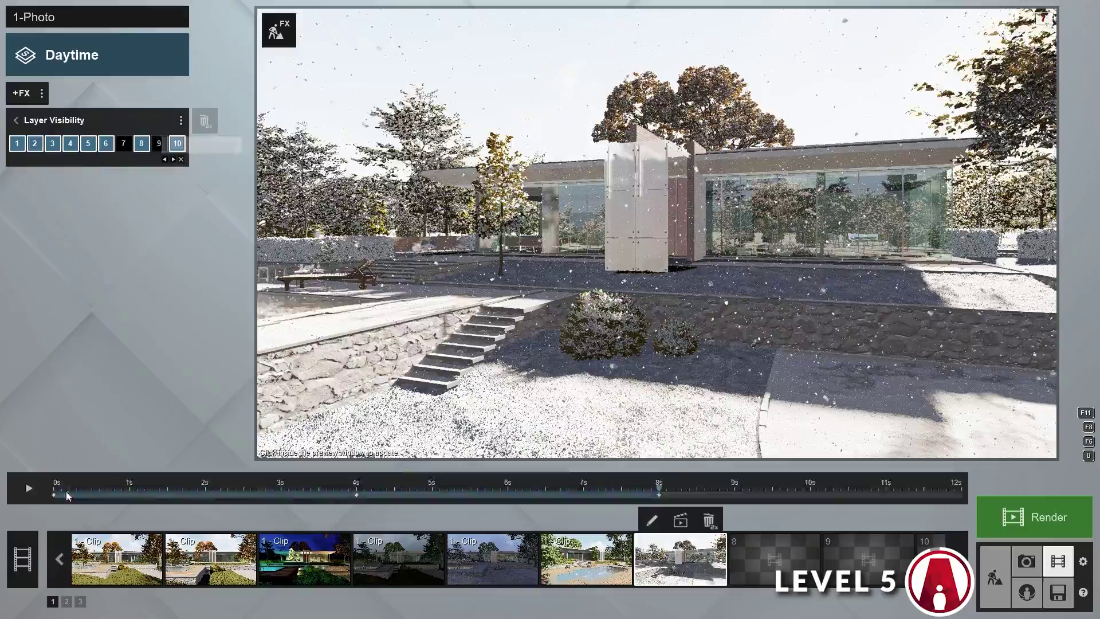
click(123, 490)
drag(168, 493, 735, 496)
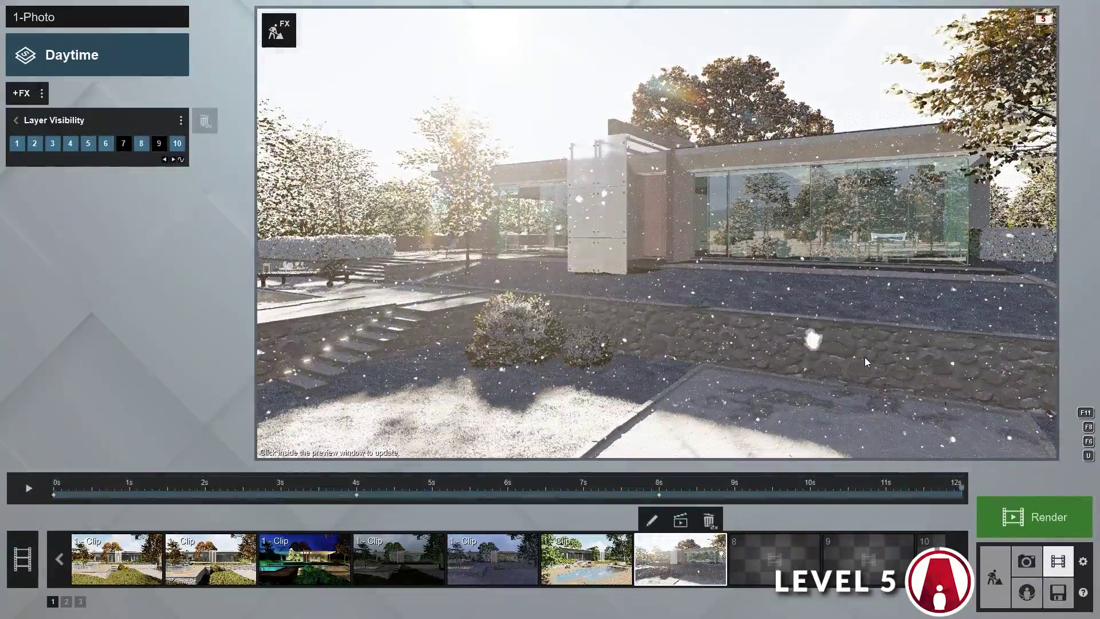